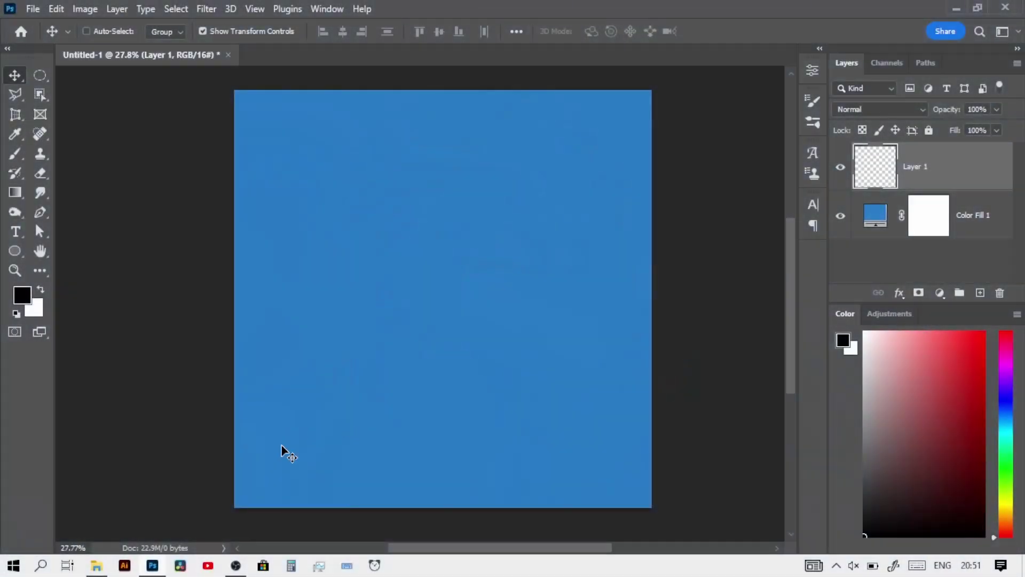
# Place the concrete, grunge and shield reference images into the document as layers.
pyautogui.click(109, 565)
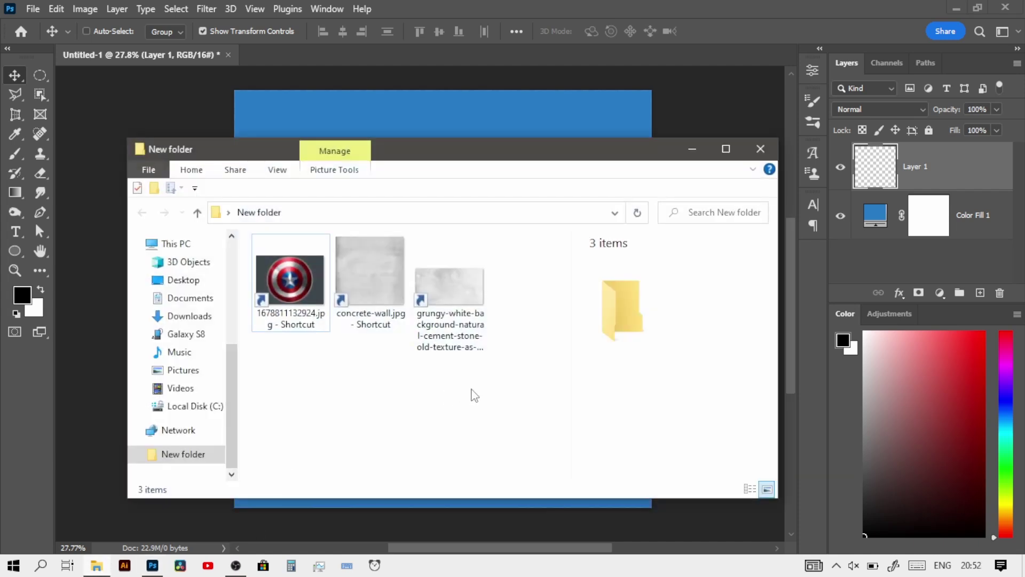
pyautogui.moveTo(474, 387)
pyautogui.mouseDown()
pyautogui.moveTo(411, 358)
pyautogui.moveTo(304, 282)
pyautogui.mouseUp()
pyautogui.moveTo(370, 275); pyautogui.dragTo(380, 114)
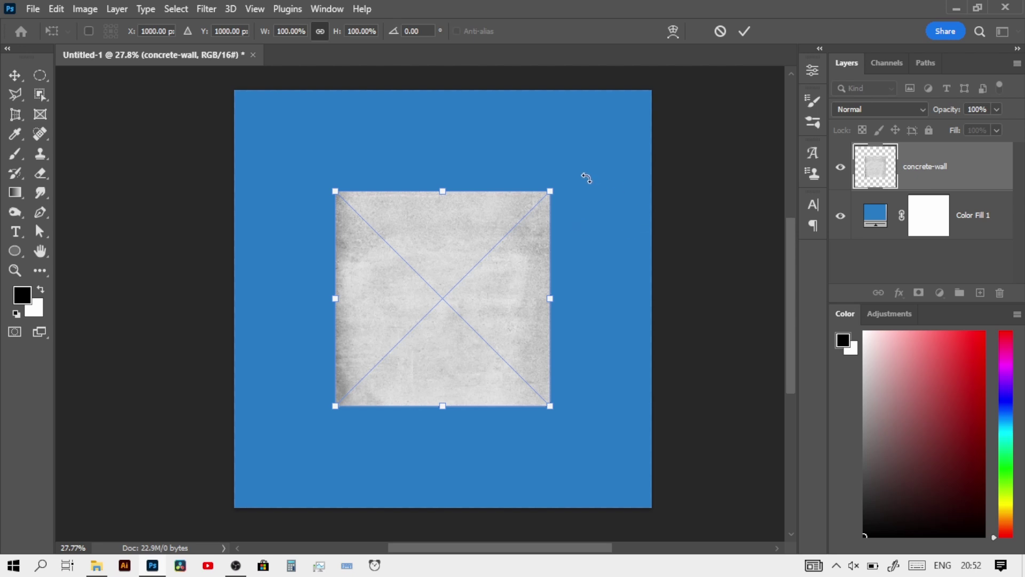
pyautogui.click(749, 33)
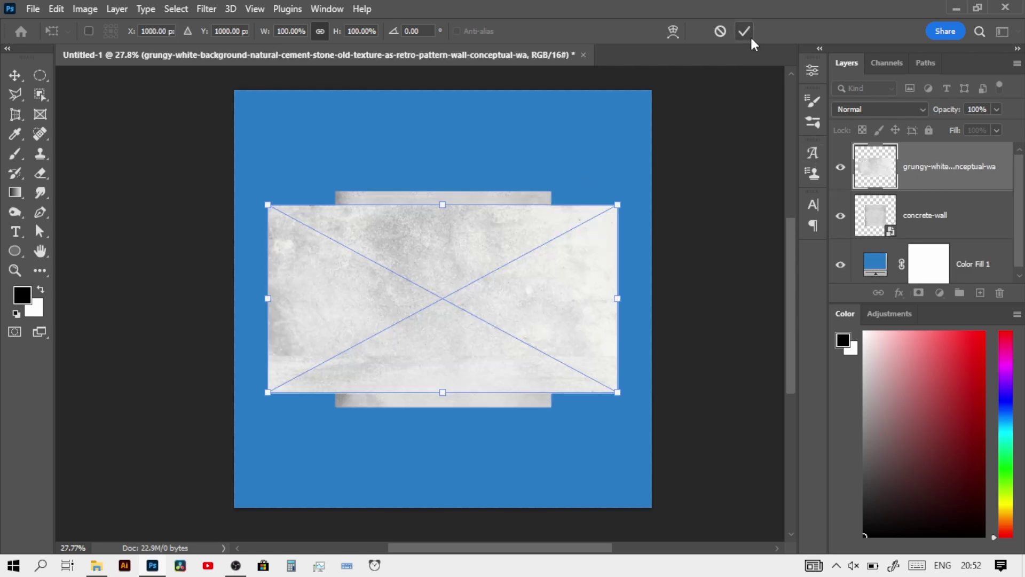
pyautogui.click(746, 33)
pyautogui.click(746, 34)
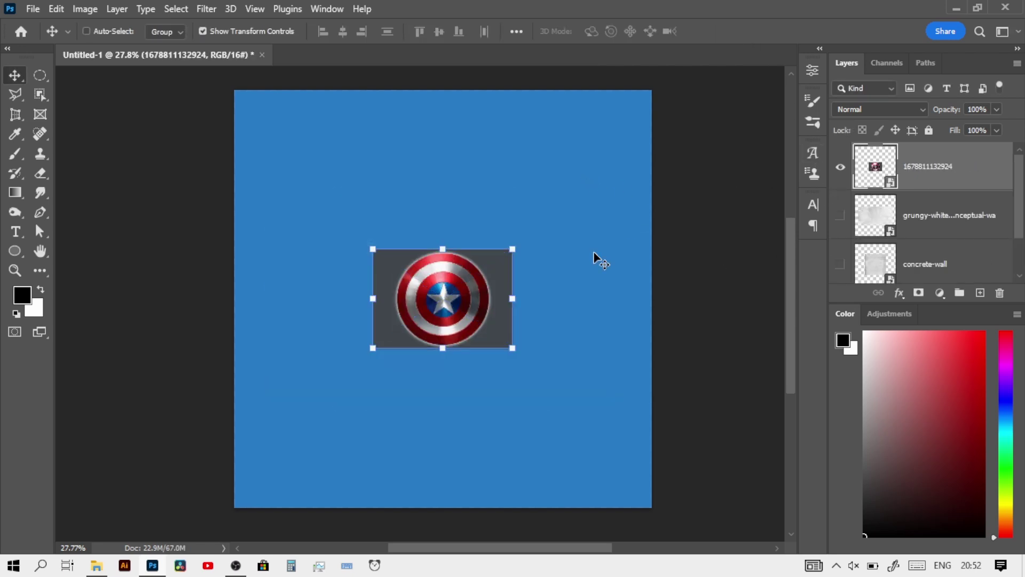
# Enlarge the shield reference to fill the canvas and lower it to 67% opacity.
pyautogui.moveTo(521, 246)
pyautogui.mouseDown()
pyautogui.moveTo(691, 143)
pyautogui.moveTo(714, 110)
pyautogui.mouseUp()
pyautogui.press('Return')
pyautogui.moveTo(956, 109); pyautogui.dragTo(948, 111)
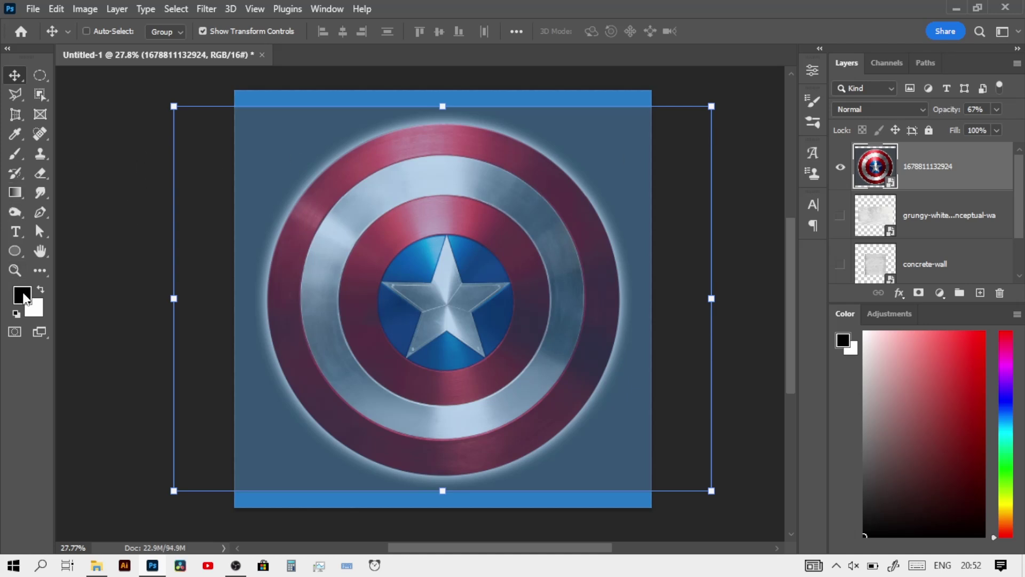
# Draw a 1698 px circle on a new layer, centred on the star, tracing the shield's outer edge.
pyautogui.click(17, 250)
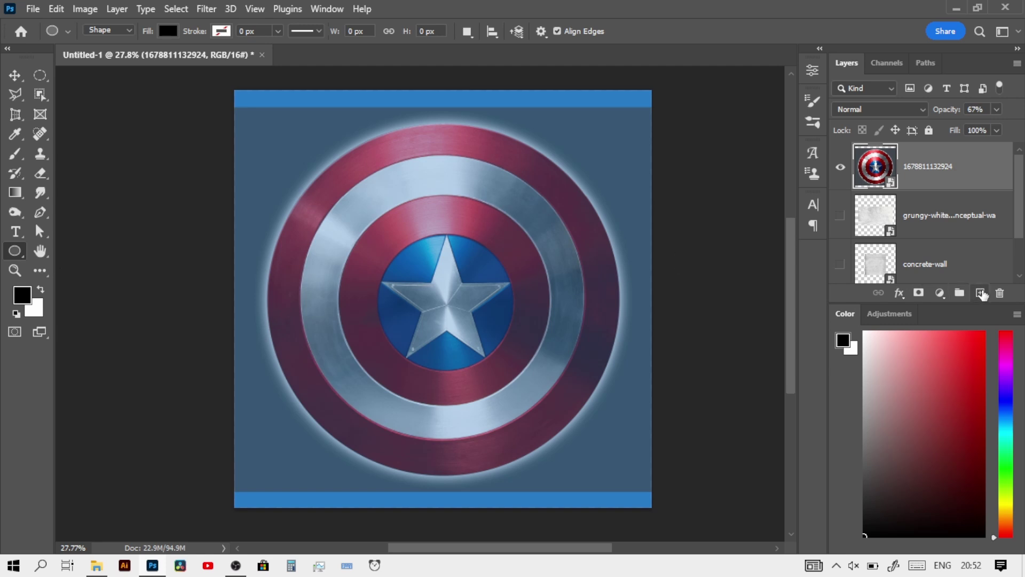
pyautogui.click(980, 293)
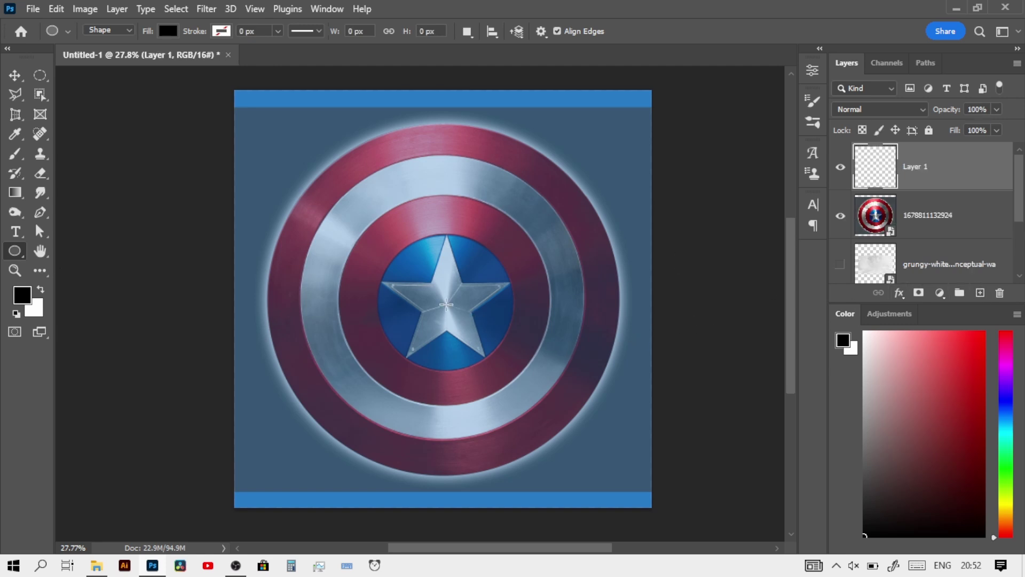
pyautogui.moveTo(446, 304); pyautogui.dragTo(502, 353)
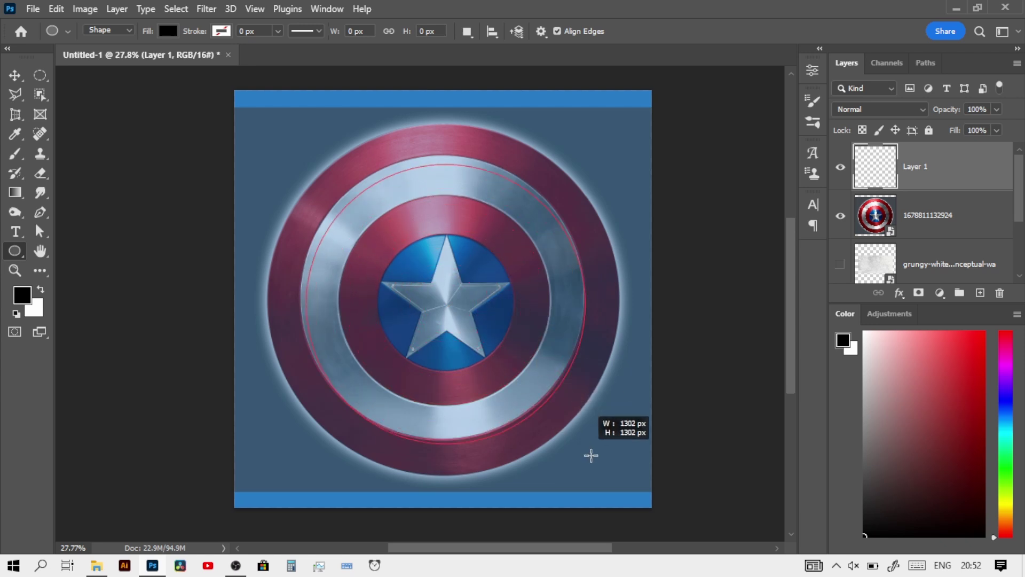
pyautogui.moveTo(502, 354); pyautogui.dragTo(623, 489)
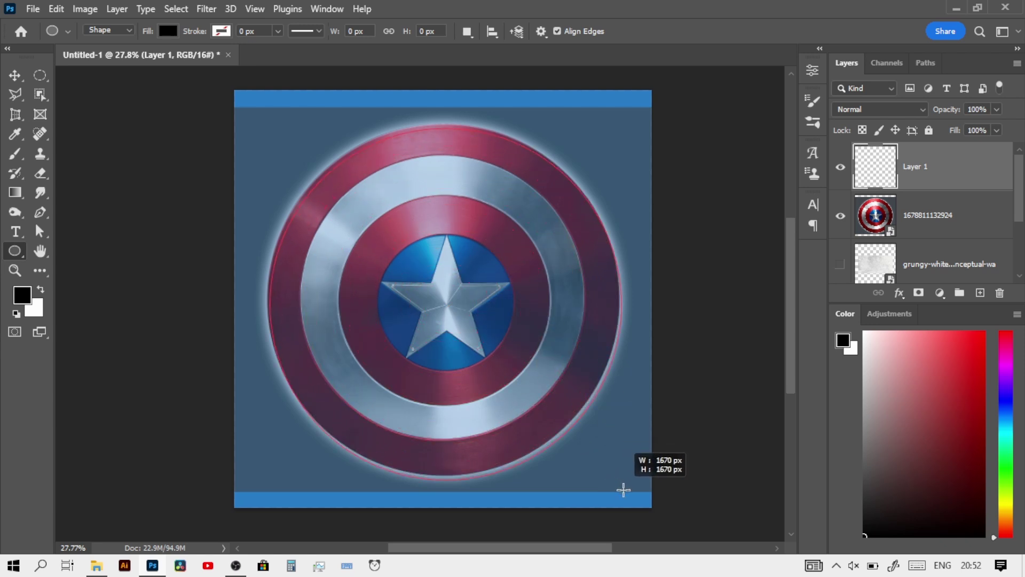
pyautogui.moveTo(623, 489); pyautogui.dragTo(623, 489)
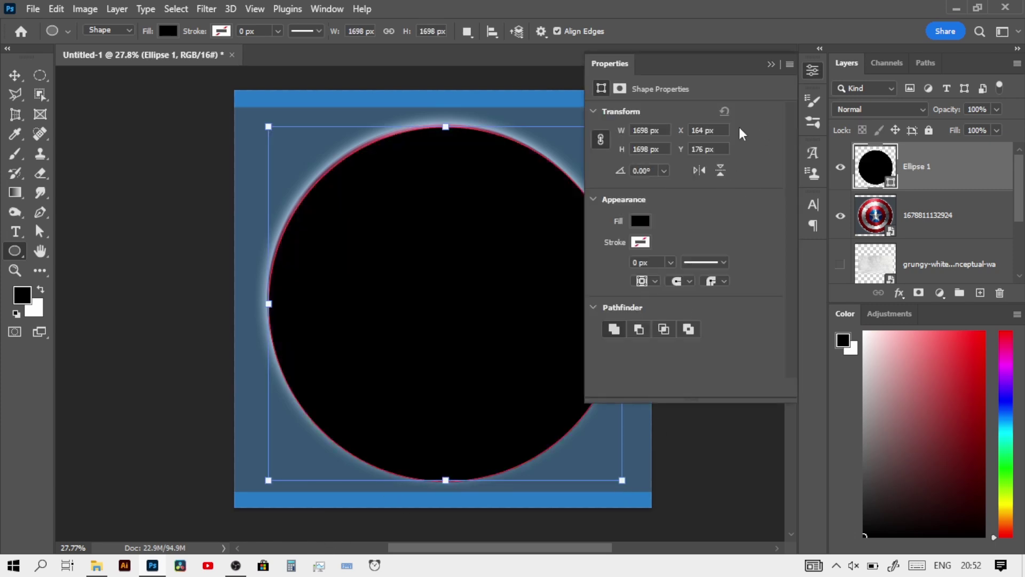
pyautogui.click(772, 65)
# Hide the document tab, recentre the canvas and bring up the foreground colour picker.
pyautogui.press('f')
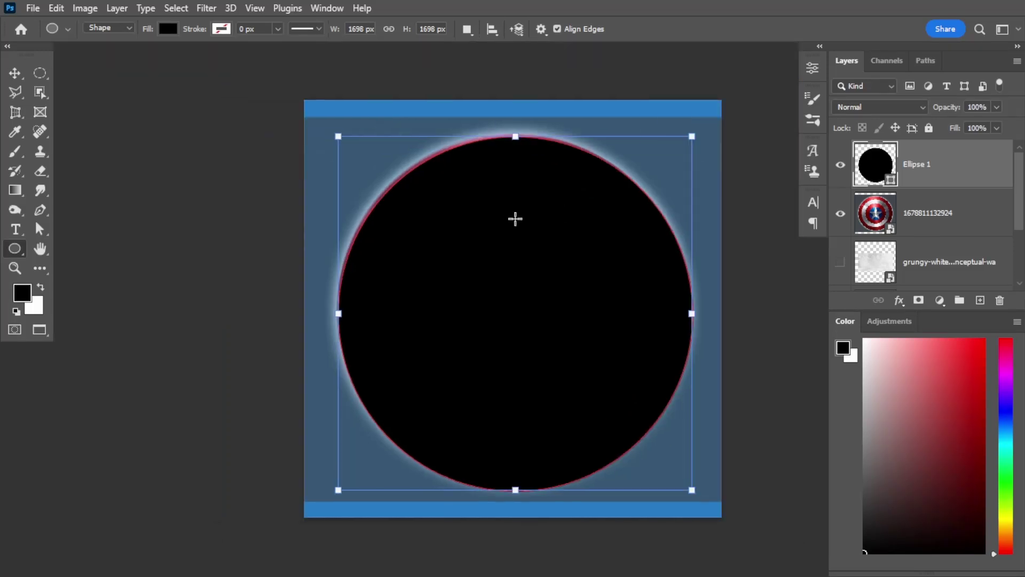
pyautogui.moveTo(514, 218)
pyautogui.mouseDown()
pyautogui.moveTo(488, 223)
pyautogui.moveTo(471, 212)
pyautogui.mouseUp()
pyautogui.click(22, 292)
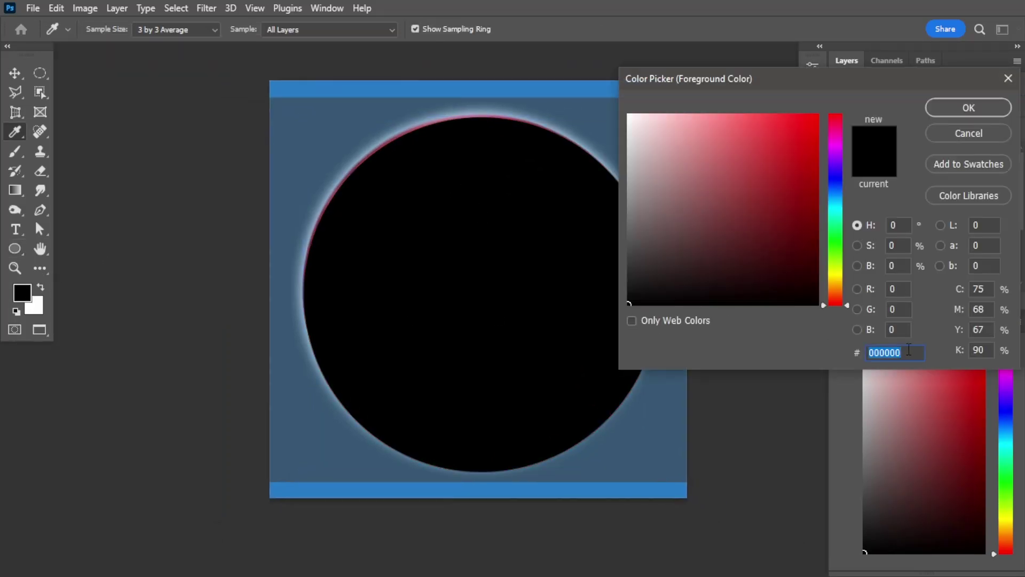
# Set the foreground colour to red #ba222f.
pyautogui.press('BackSpace')
pyautogui.write('ba')
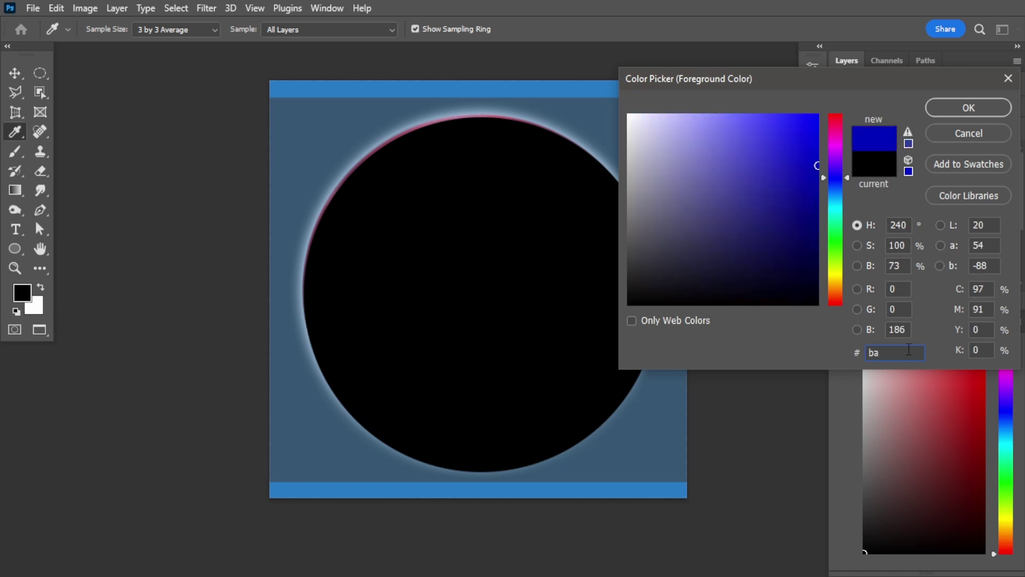
pyautogui.write('22')
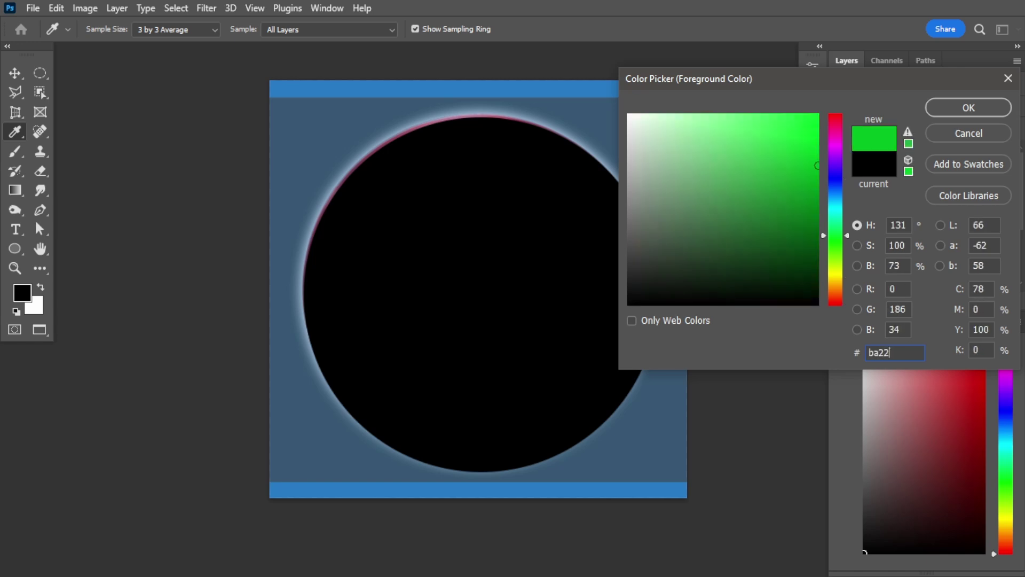
pyautogui.write('2f')
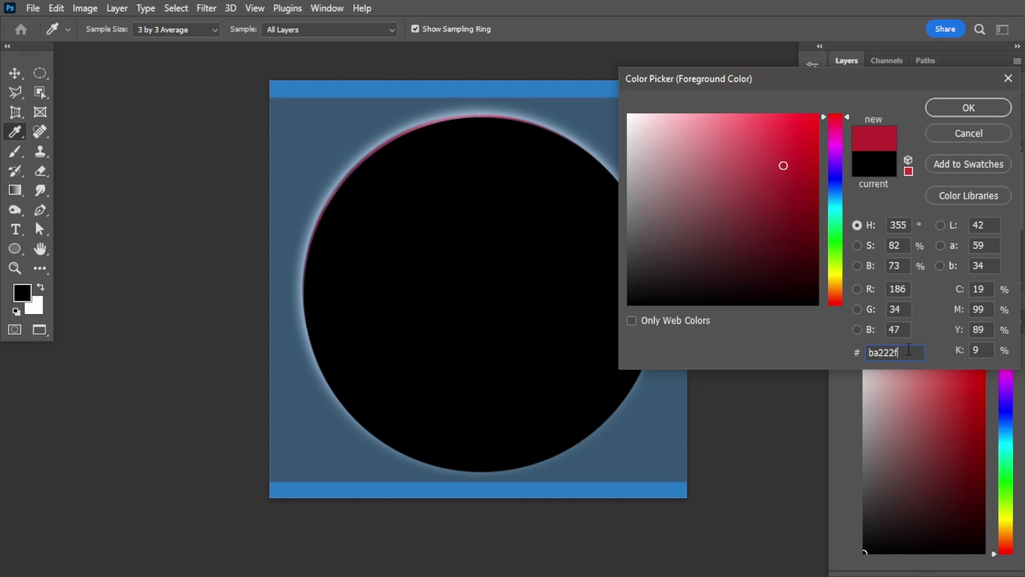
pyautogui.press('Return')
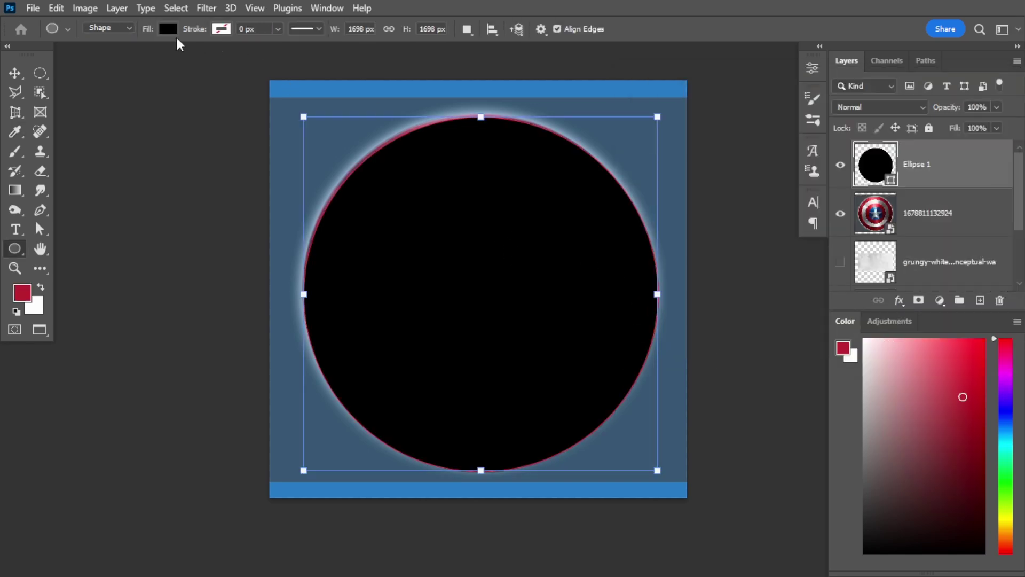
# Fill the Ellipse 1 circle with the recently used red #ba222f.
pyautogui.click(172, 27)
pyautogui.click(169, 25)
pyautogui.click(75, 108)
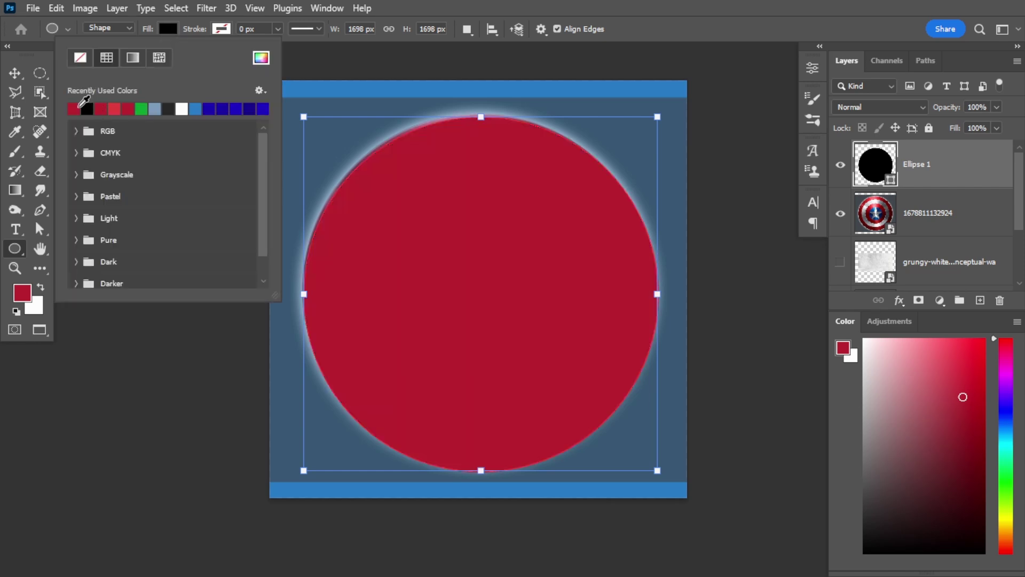
pyautogui.click(193, 37)
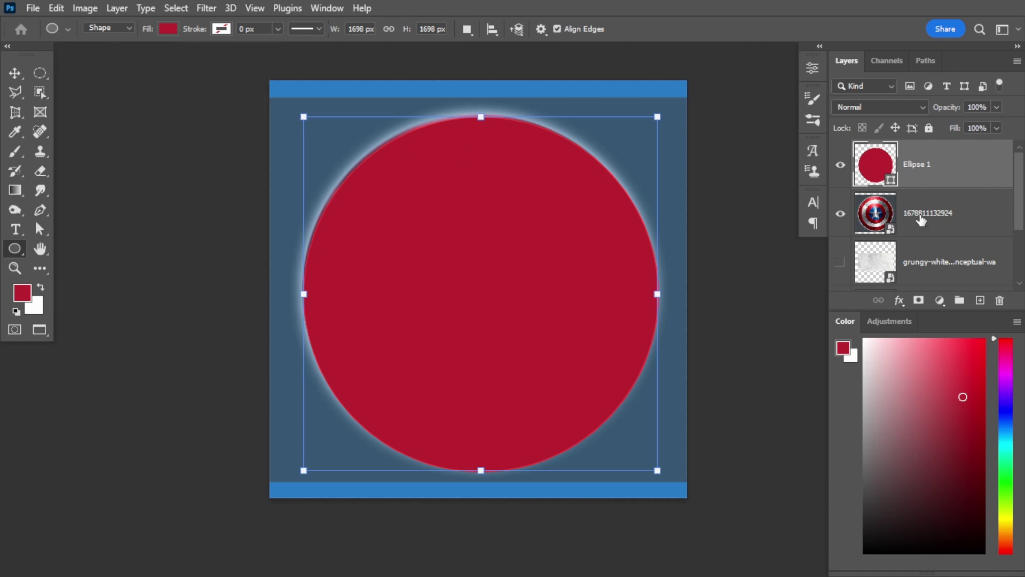
# Add a new layer and make the red Ellipse 1 circle translucent.
pyautogui.click(980, 301)
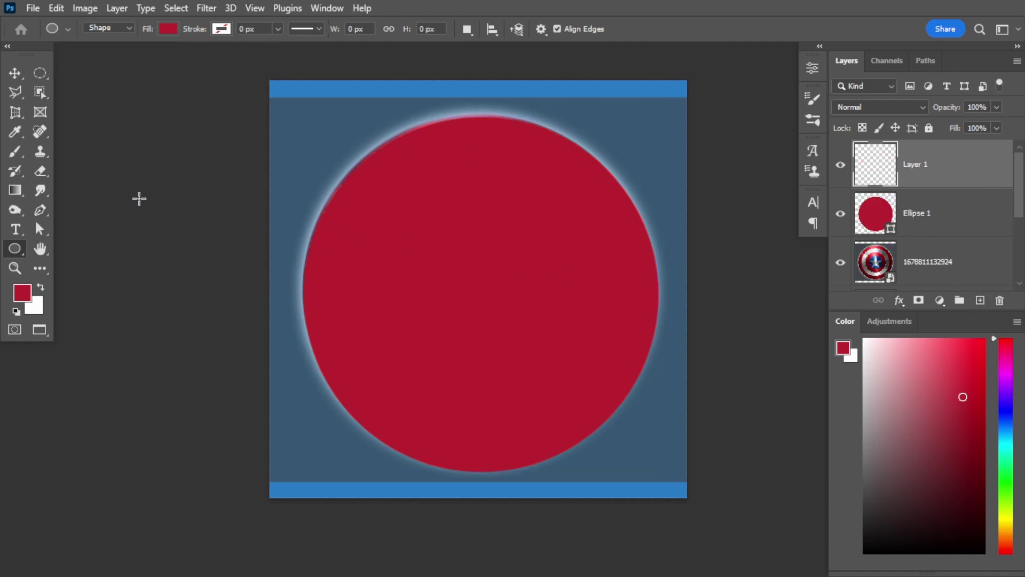
pyautogui.click(929, 223)
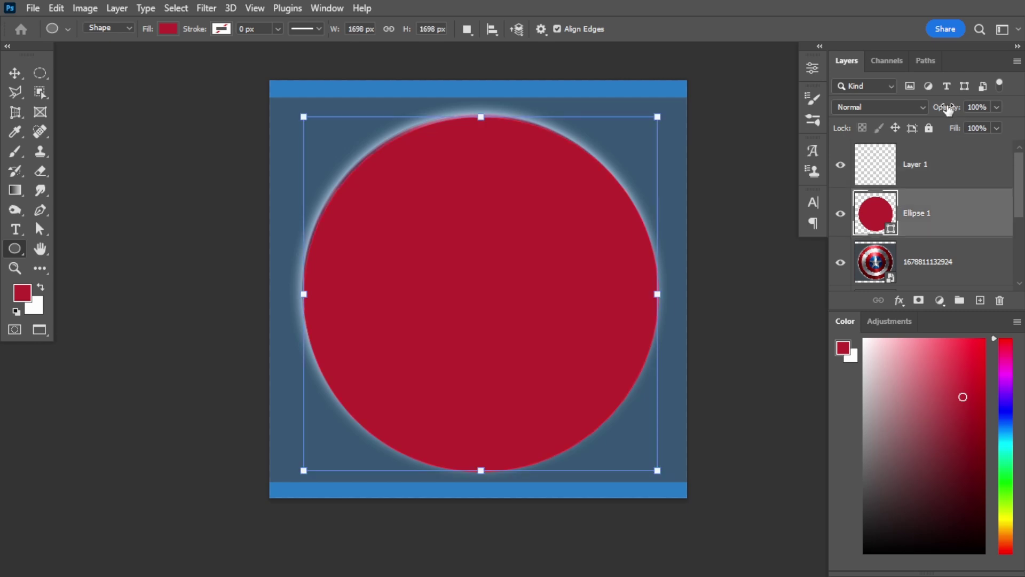
pyautogui.moveTo(943, 109)
pyautogui.mouseDown()
pyautogui.moveTo(955, 109)
pyautogui.moveTo(944, 108)
pyautogui.mouseUp()
# Draw a white 1410 px circle centred on the star at 31% opacity, with an empty layer above.
pyautogui.click(940, 175)
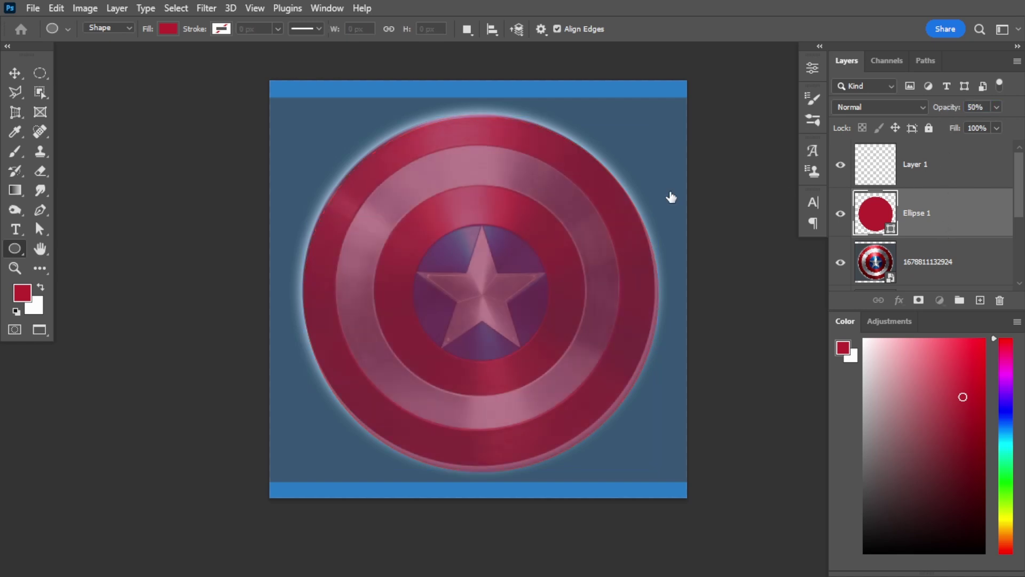
pyautogui.click(41, 291)
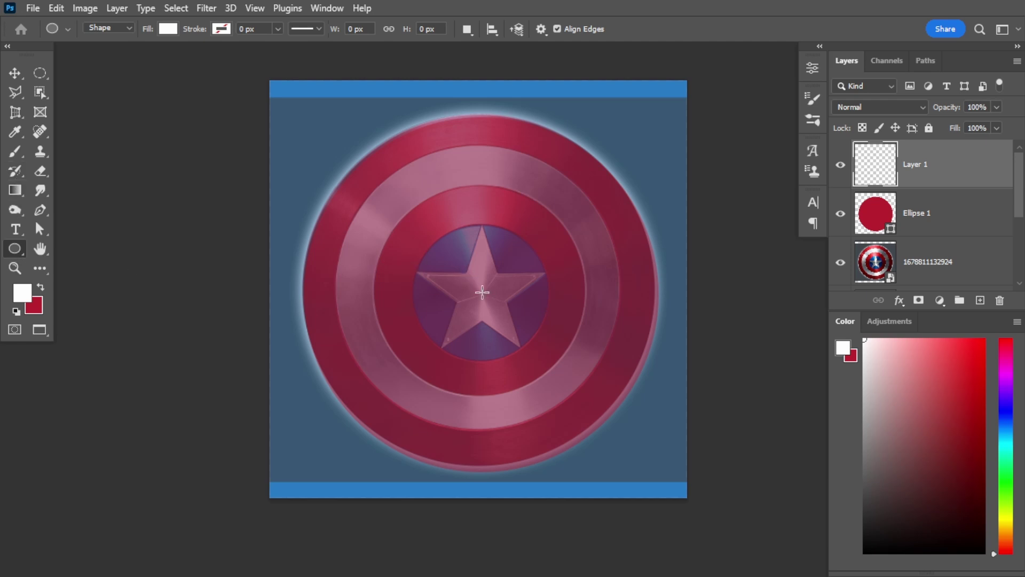
pyautogui.moveTo(481, 295); pyautogui.dragTo(630, 443)
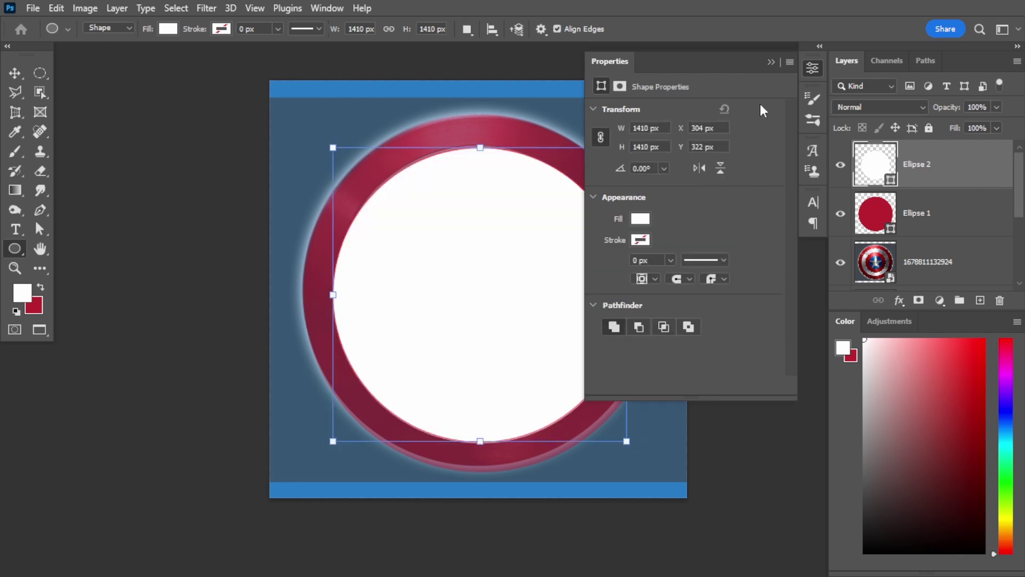
pyautogui.click(771, 62)
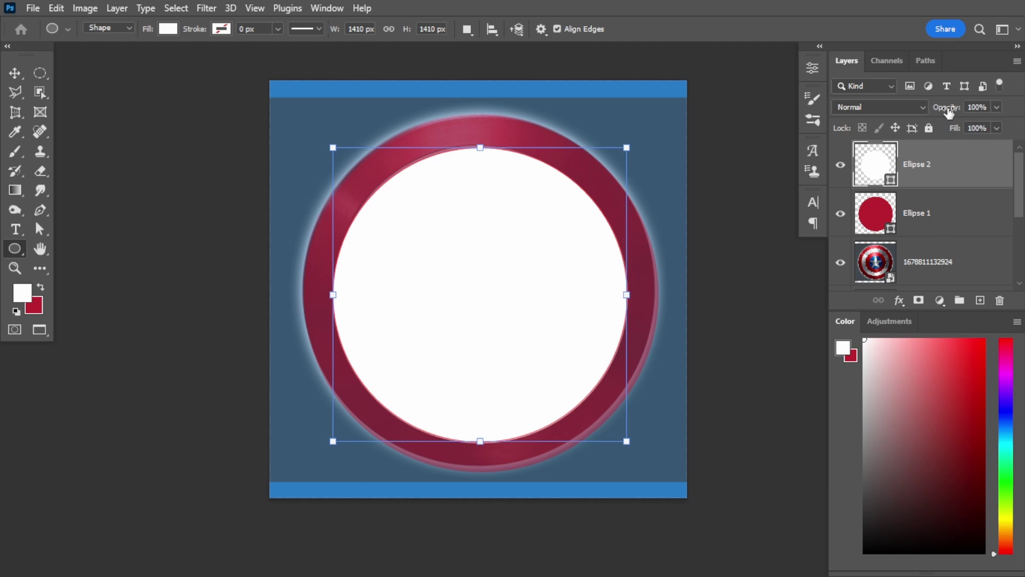
pyautogui.moveTo(947, 110); pyautogui.dragTo(897, 113)
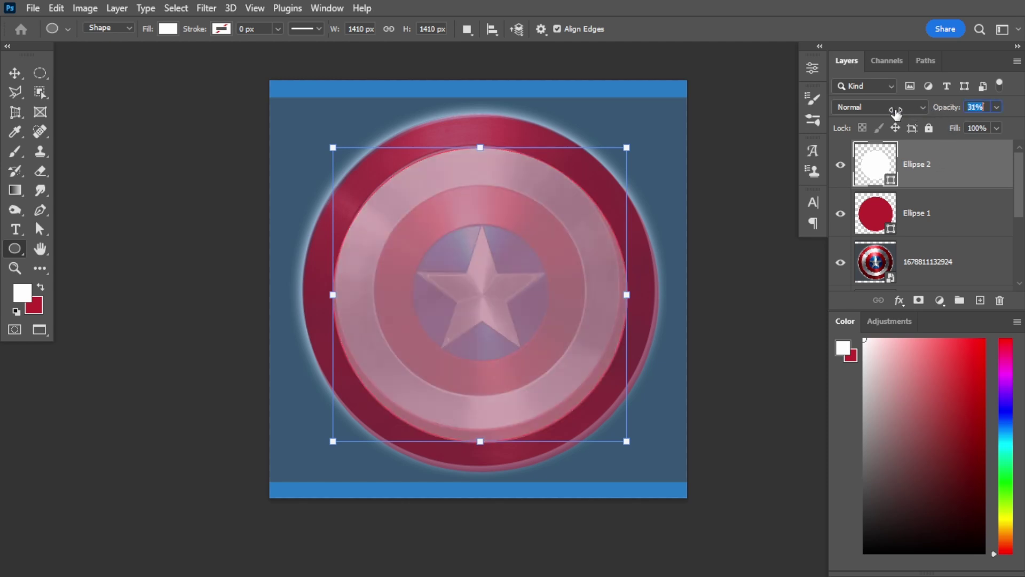
pyautogui.click(982, 300)
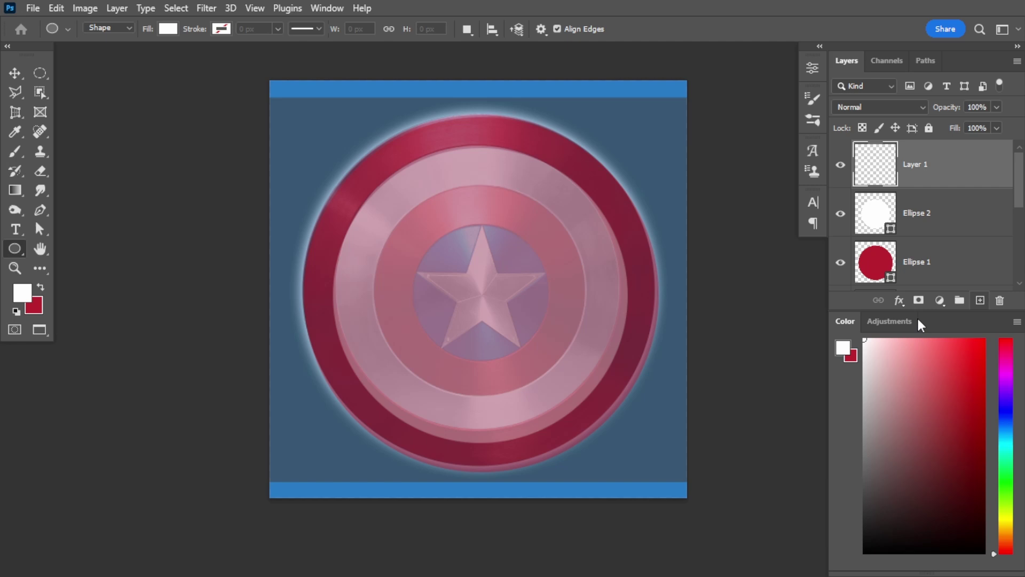
# Draw a red 1044 px circle, Ellipse 3, inside the white ring at 38% opacity.
pyautogui.click(43, 291)
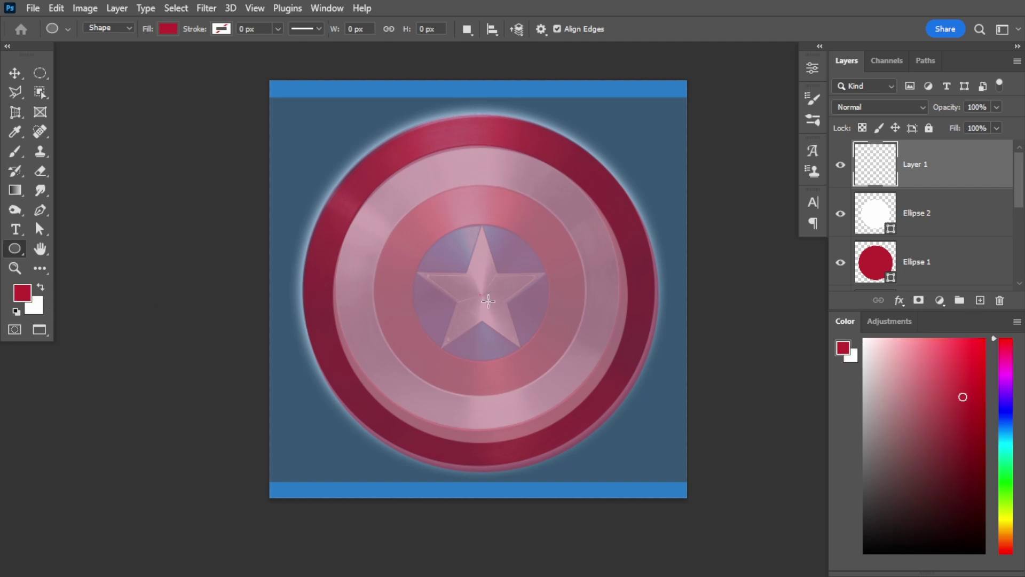
pyautogui.moveTo(488, 300); pyautogui.dragTo(605, 403)
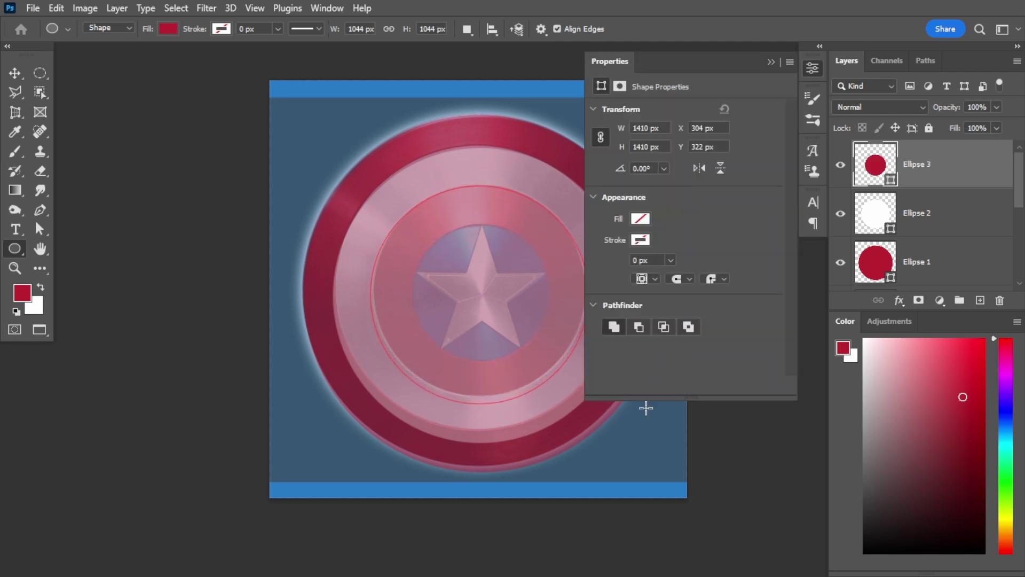
pyautogui.click(770, 62)
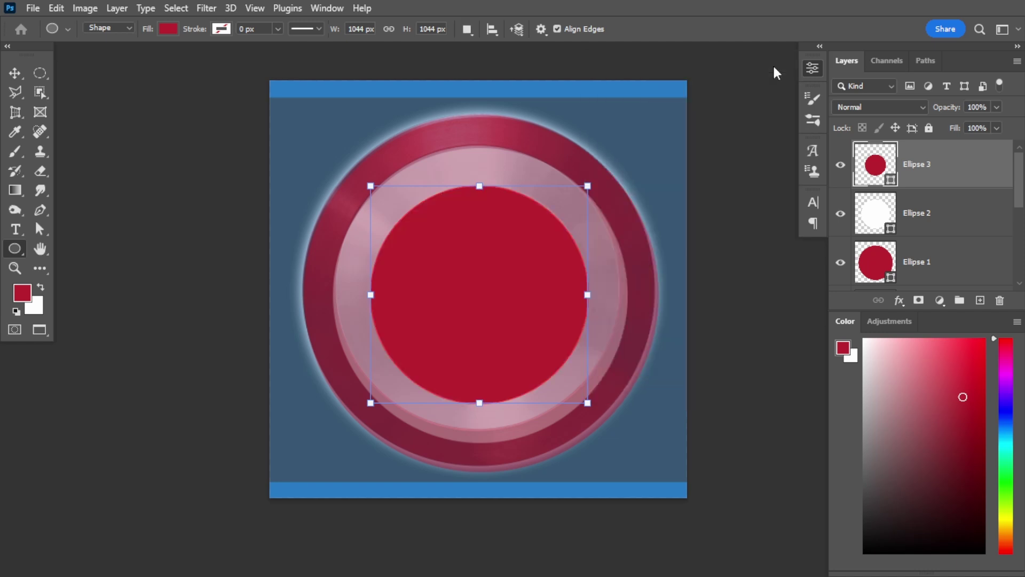
pyautogui.moveTo(954, 105)
pyautogui.mouseDown()
pyautogui.moveTo(929, 109)
pyautogui.moveTo(945, 112)
pyautogui.mouseUp()
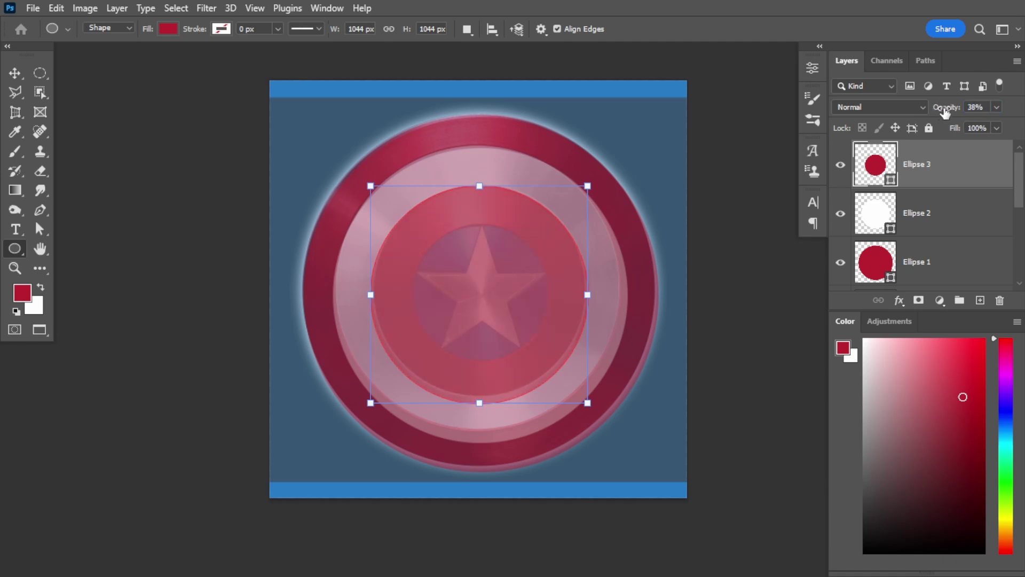
# Add a new layer and sample the blue background as the fill colour.
pyautogui.click(980, 301)
pyautogui.scroll(2, 472, 280)
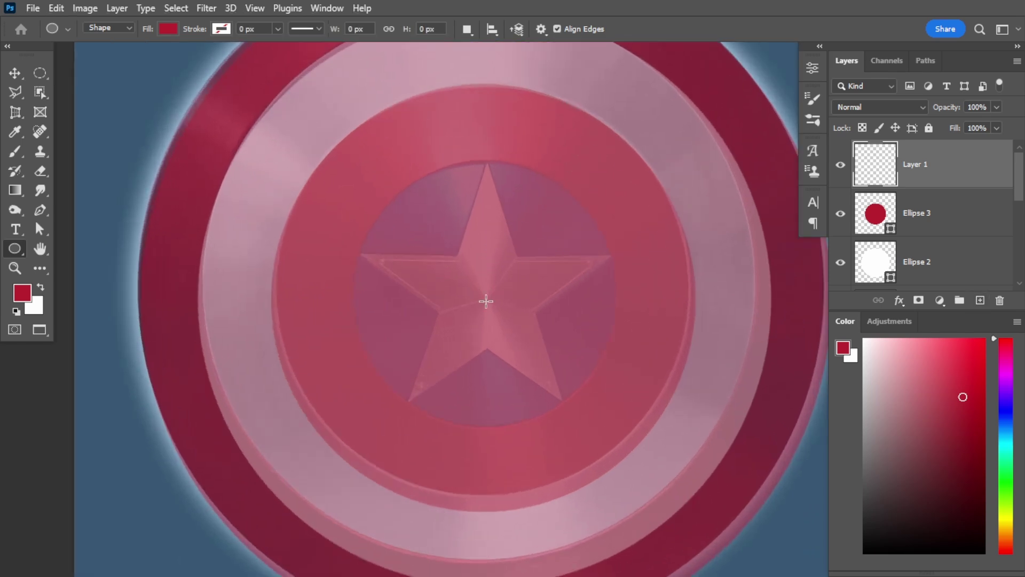
pyautogui.moveTo(502, 300); pyautogui.dragTo(459, 292)
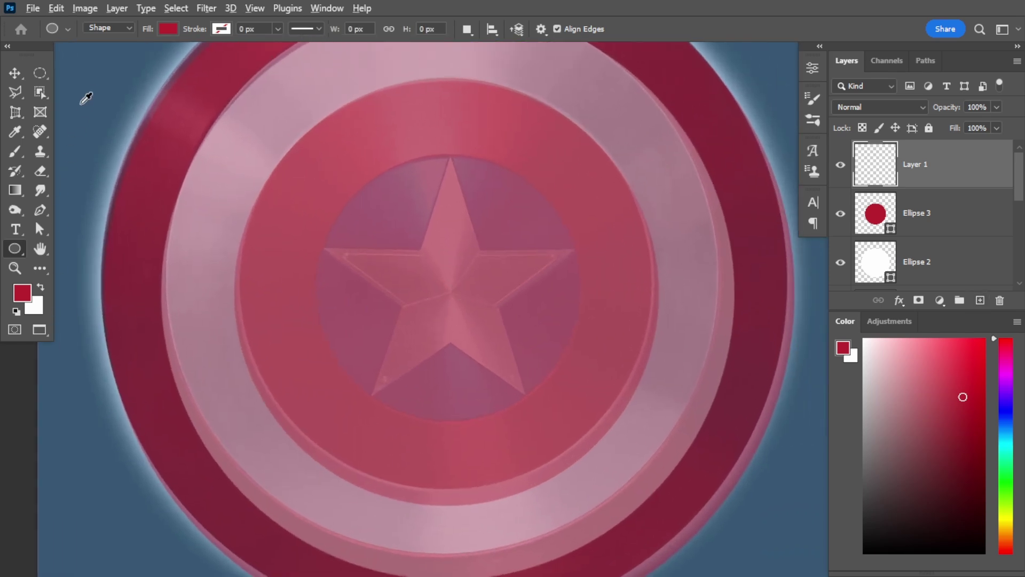
pyautogui.scroll(-2, 204, 116)
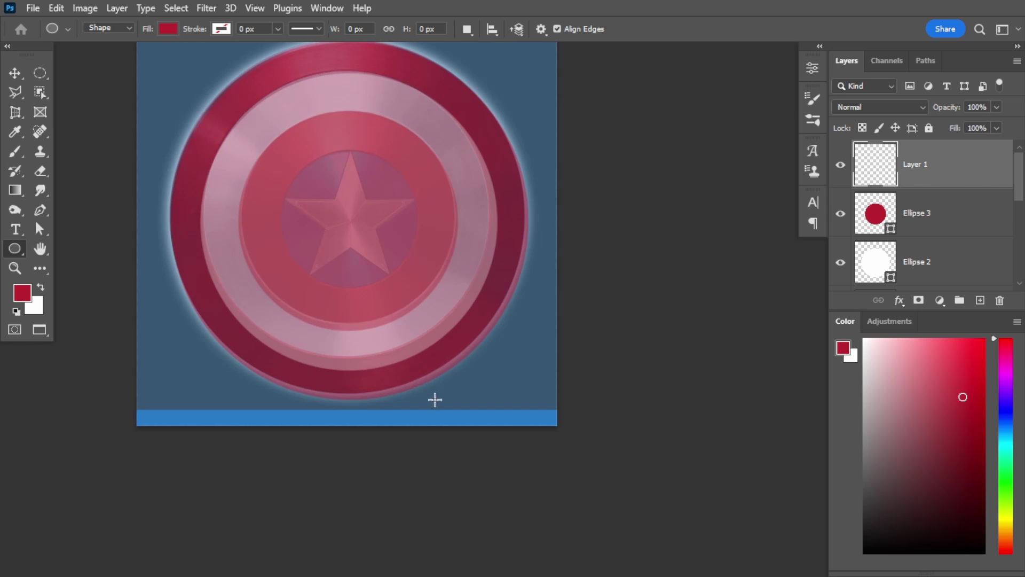
pyautogui.keyDown('alt'); pyautogui.click(479, 414); pyautogui.keyUp('alt')
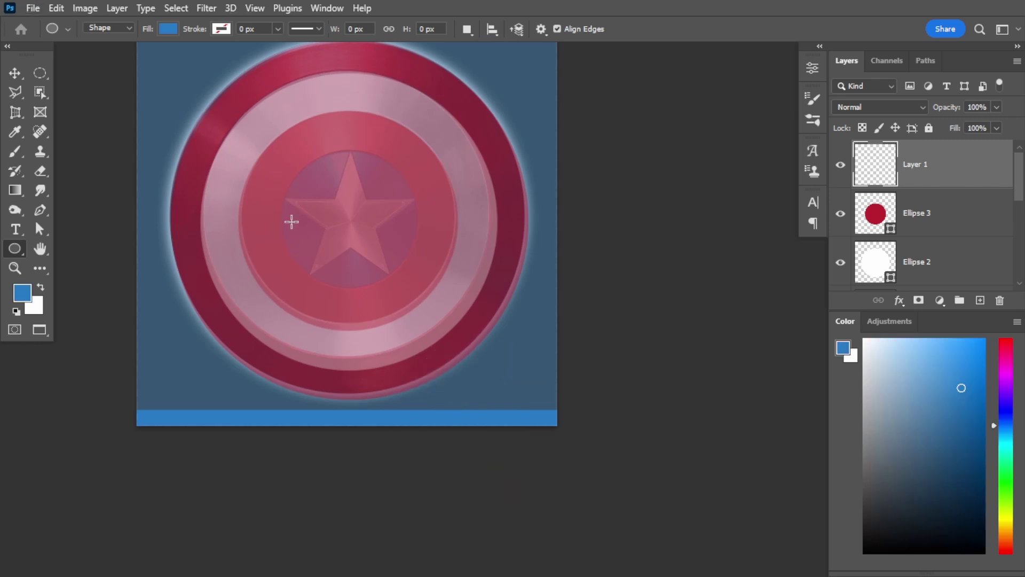
# Draw a 684 px blue circle around the star at 24% opacity, plus an empty layer above.
pyautogui.scroll(1, 315, 217)
pyautogui.scroll(1, 323, 213)
pyautogui.scroll(1, 402, 263)
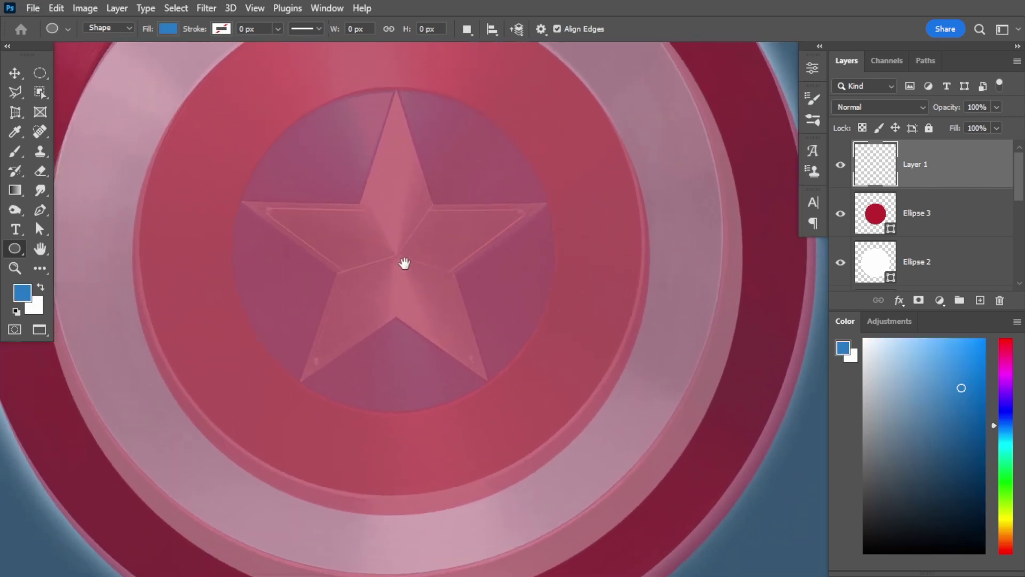
pyautogui.scroll(1, 401, 258)
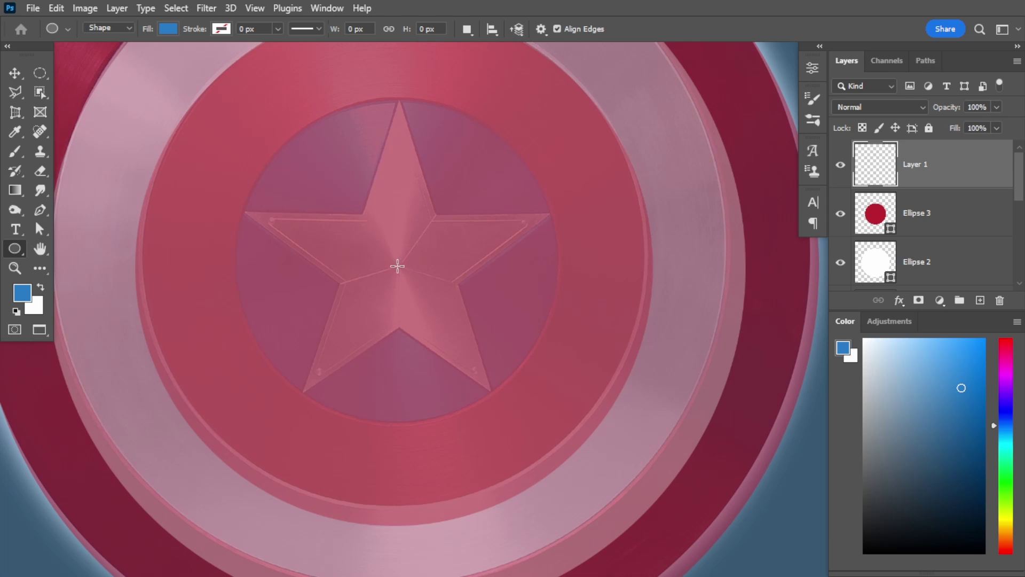
pyautogui.moveTo(397, 266); pyautogui.dragTo(569, 439)
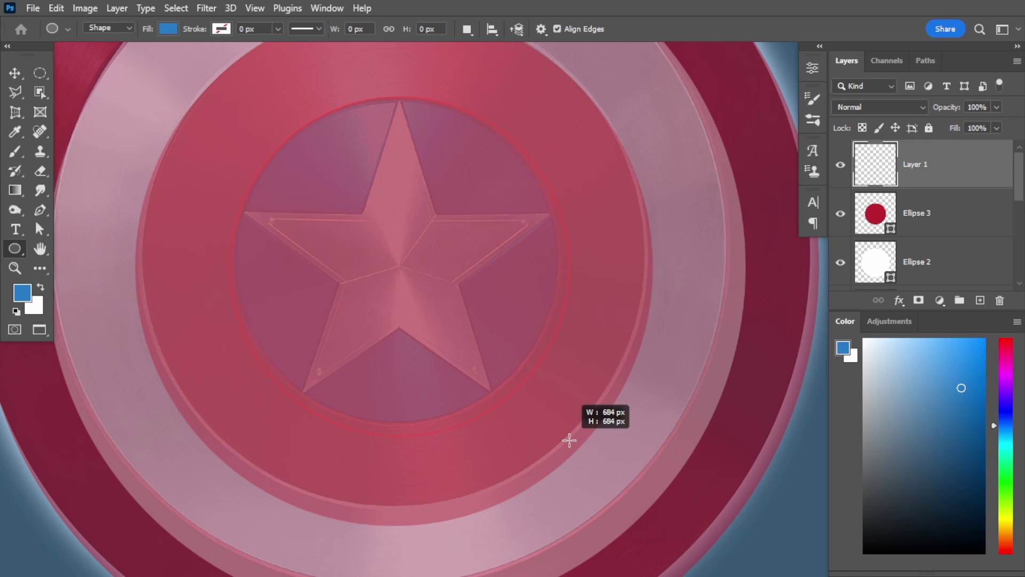
pyautogui.moveTo(569, 440); pyautogui.dragTo(569, 440)
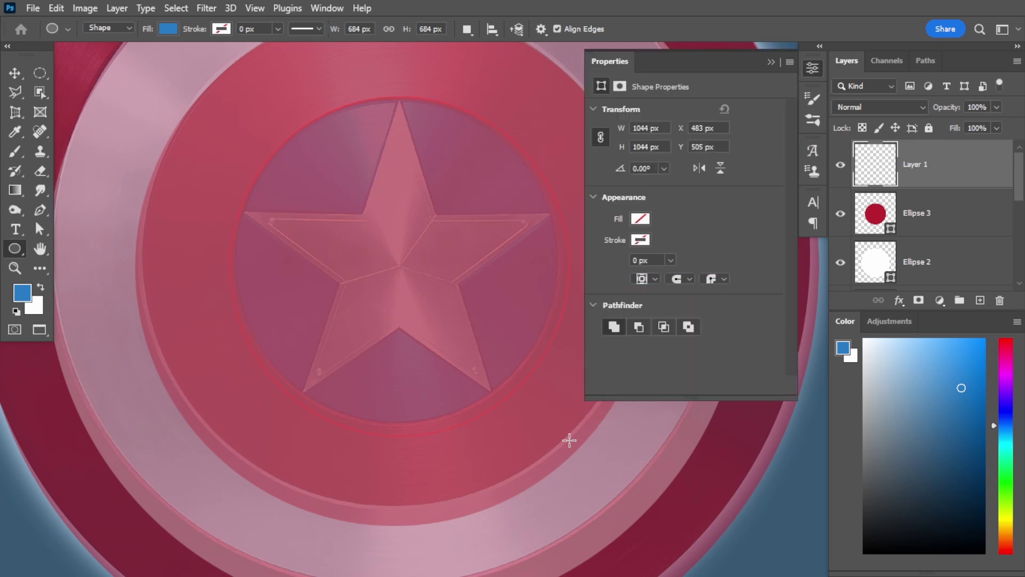
pyautogui.click(770, 63)
pyautogui.moveTo(953, 111); pyautogui.dragTo(893, 112)
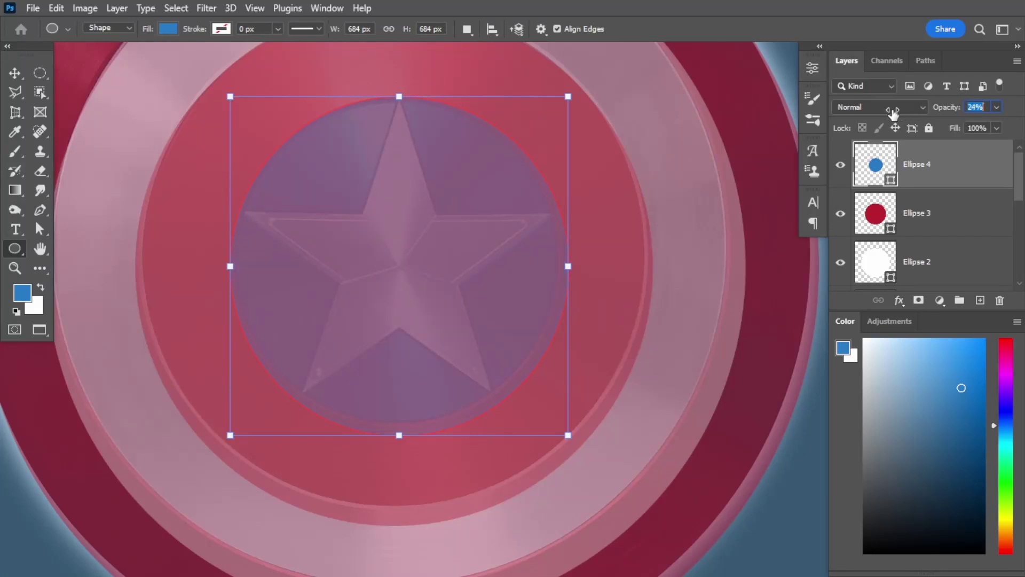
pyautogui.click(981, 300)
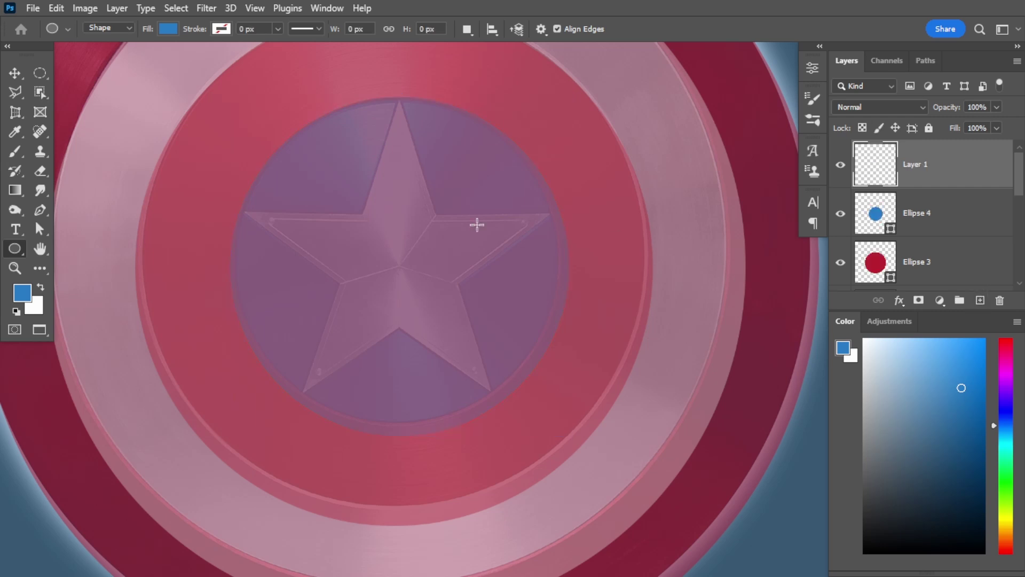
# Start a Polygonal Lasso star outline from the top point around the left side.
pyautogui.click(14, 92)
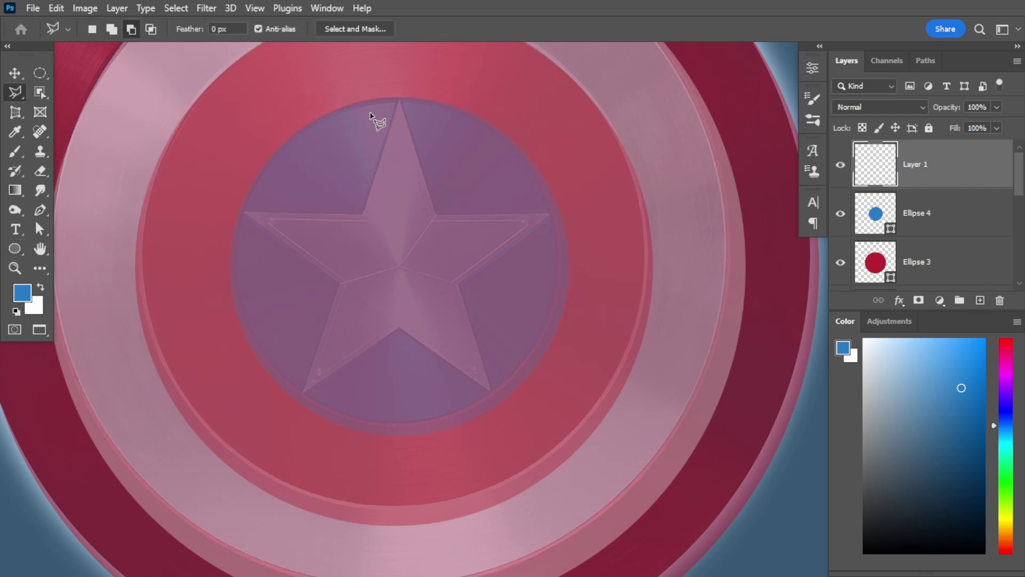
pyautogui.scroll(2, 398, 99)
pyautogui.scroll(2, 398, 100)
pyautogui.scroll(1, 397, 101)
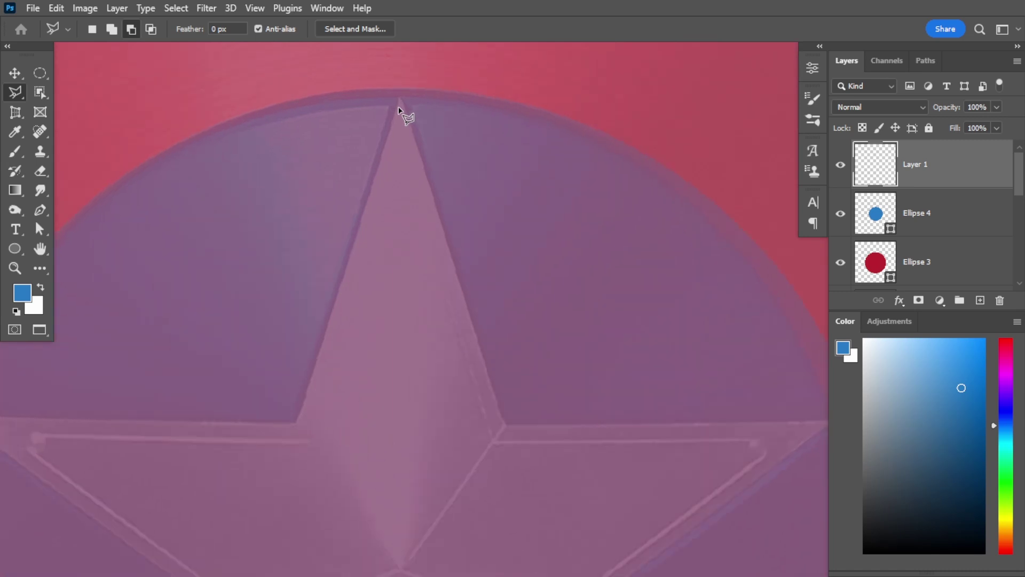
pyautogui.scroll(1, 397, 103)
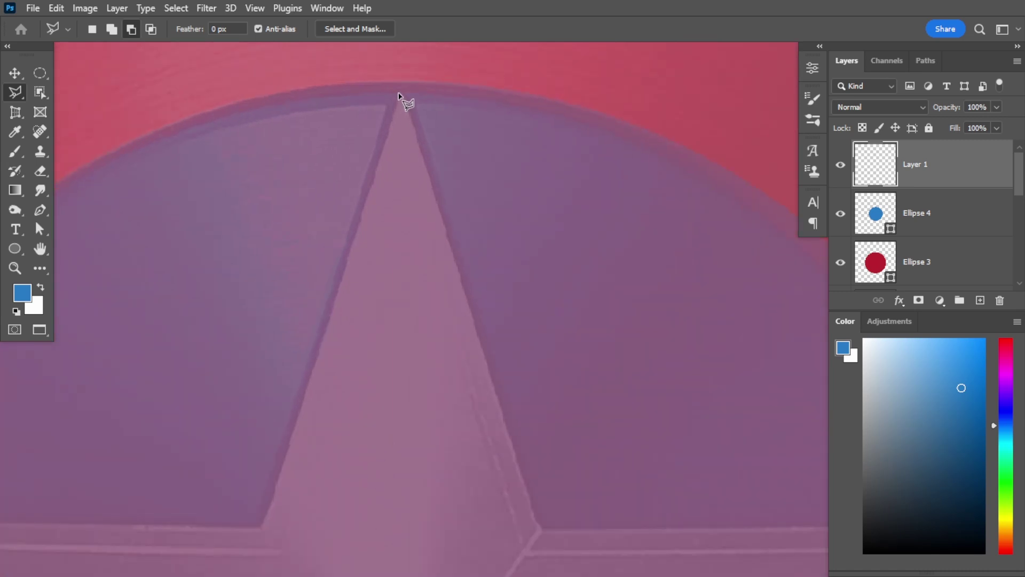
pyautogui.click(398, 94)
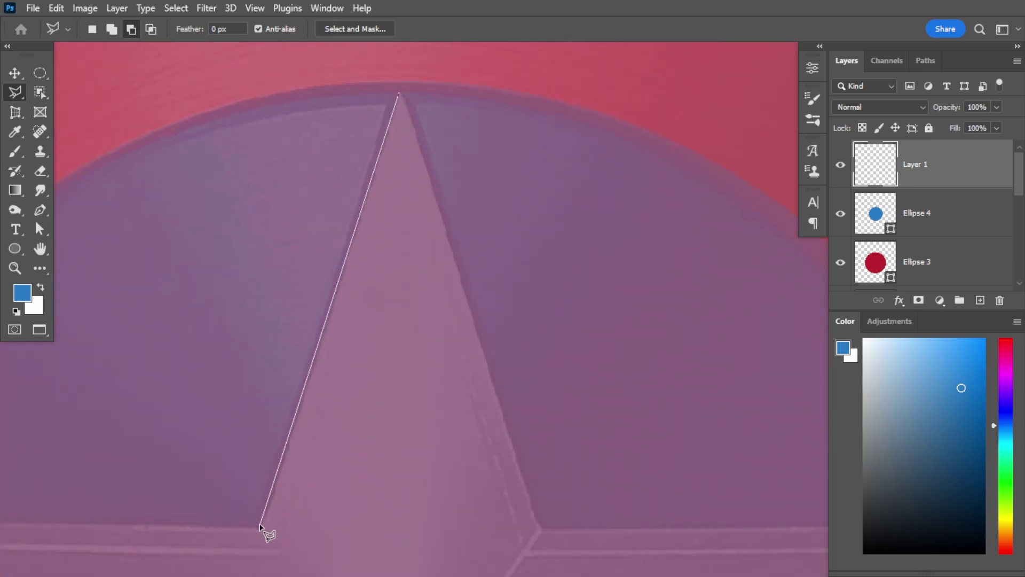
pyautogui.moveTo(246, 510); pyautogui.dragTo(661, 268)
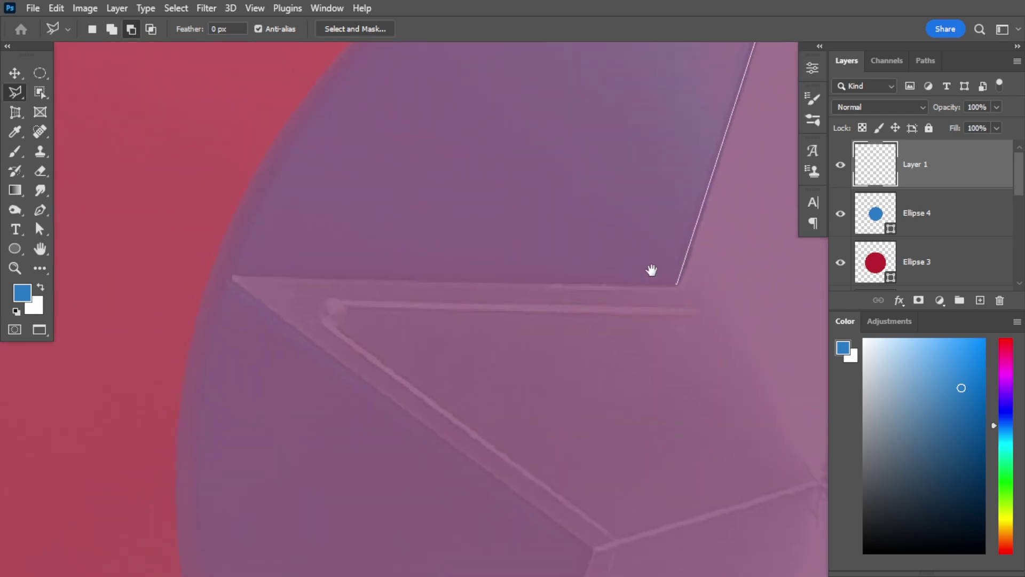
pyautogui.click(677, 284)
pyautogui.click(232, 278)
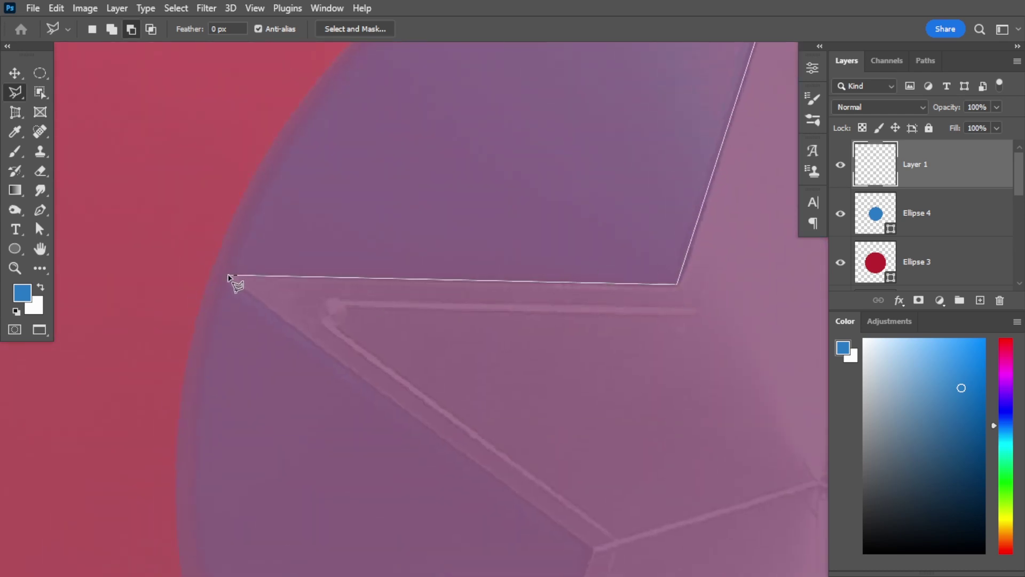
pyautogui.moveTo(334, 366); pyautogui.dragTo(119, 172)
pyautogui.click(348, 334)
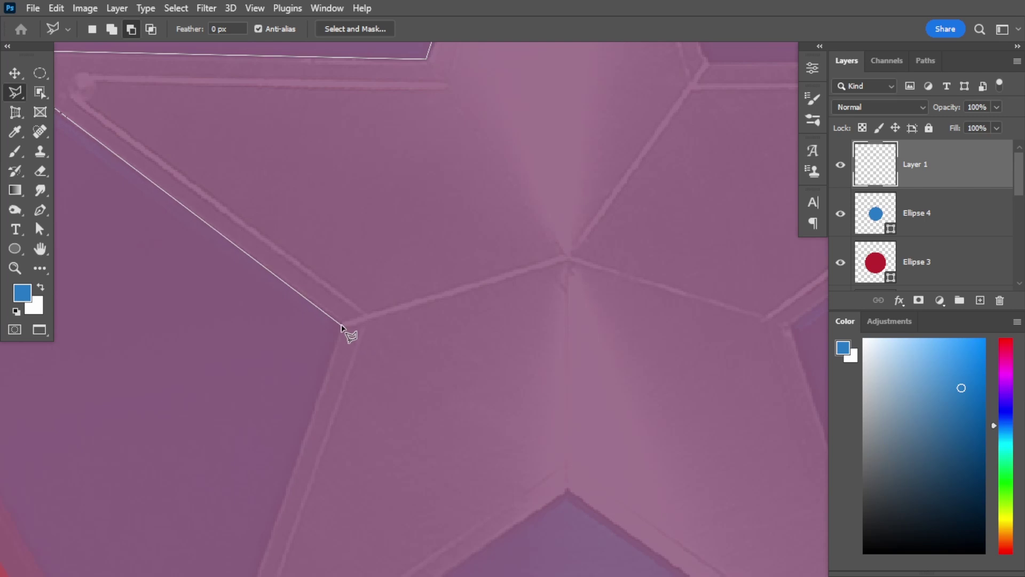
# Complete the star outline around the lower and right points back to the top.
pyautogui.moveTo(347, 333)
pyautogui.mouseDown()
pyautogui.moveTo(414, 243)
pyautogui.moveTo(409, 219)
pyautogui.mouseUp()
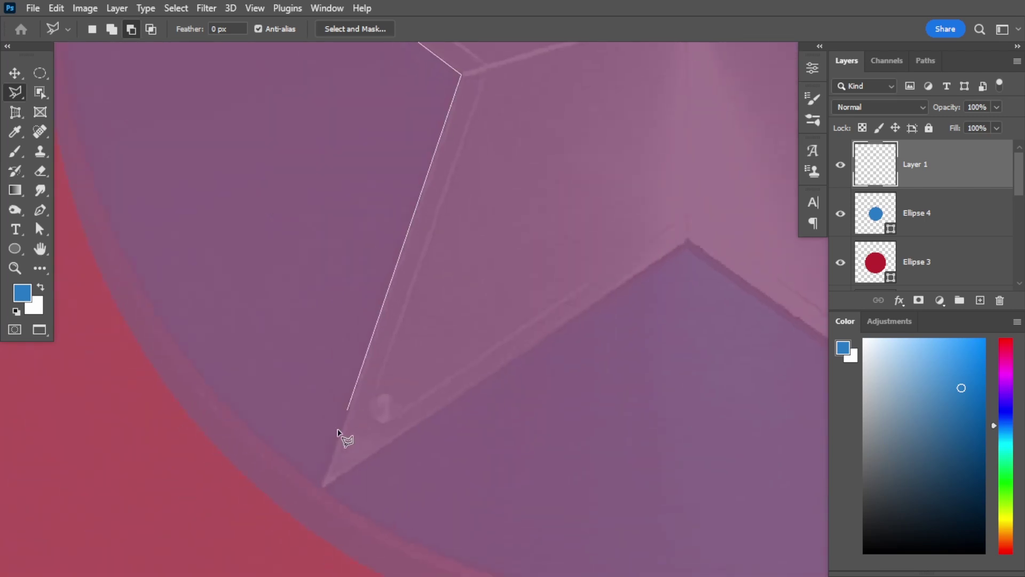
pyautogui.click(320, 487)
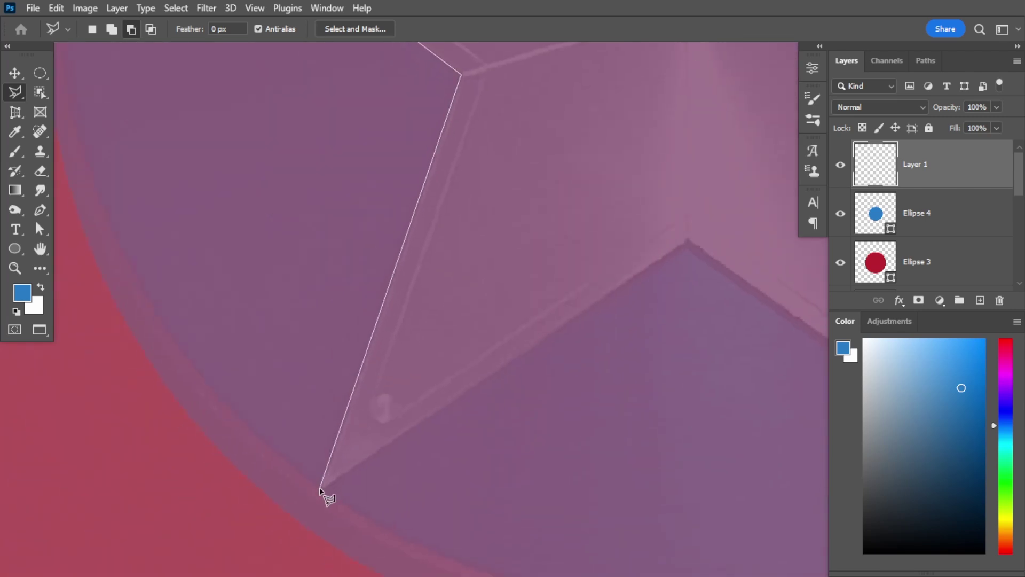
pyautogui.click(689, 242)
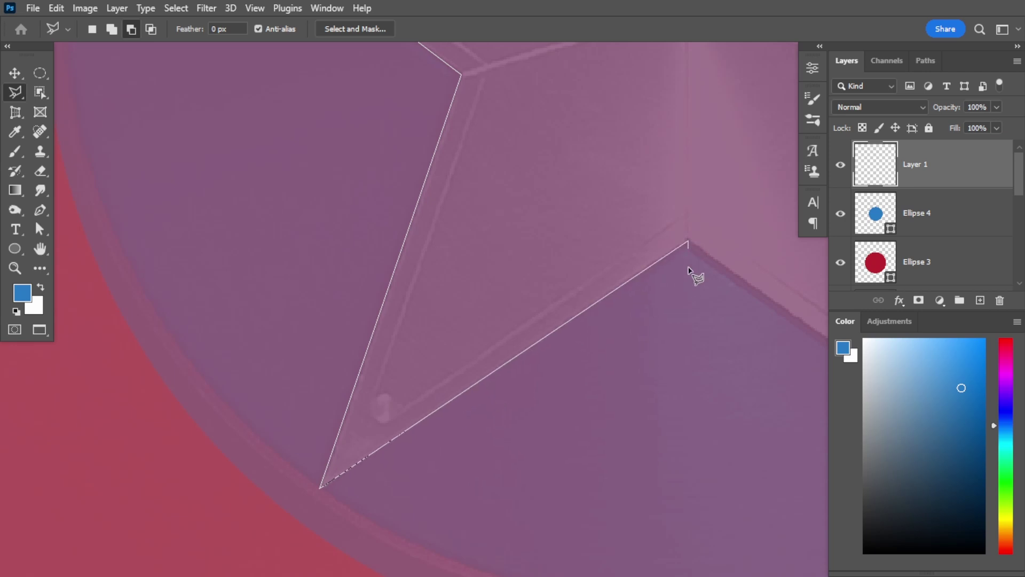
pyautogui.moveTo(694, 272); pyautogui.dragTo(213, 241)
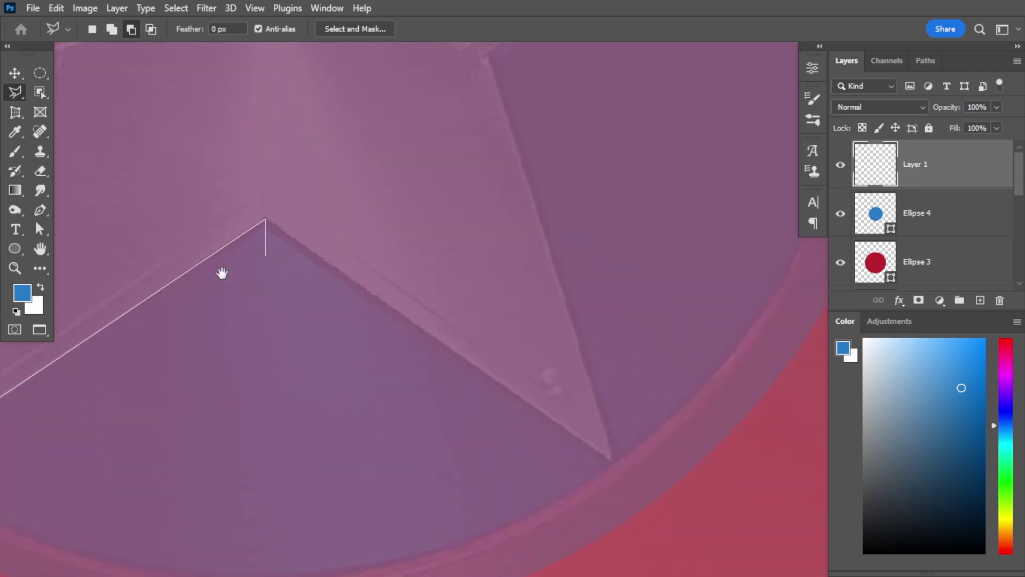
pyautogui.click(554, 455)
pyautogui.moveTo(492, 250); pyautogui.dragTo(517, 463)
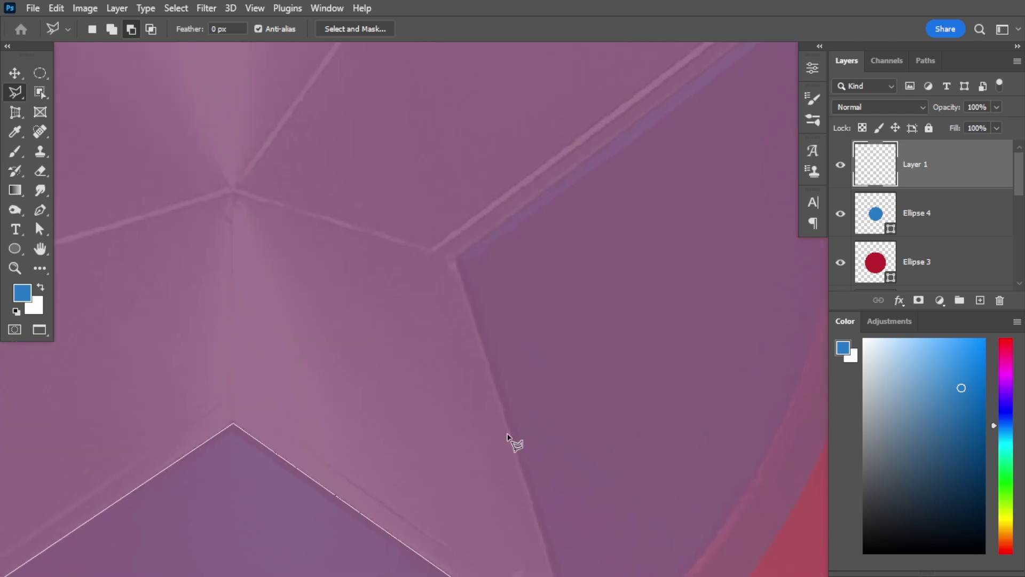
pyautogui.click(457, 260)
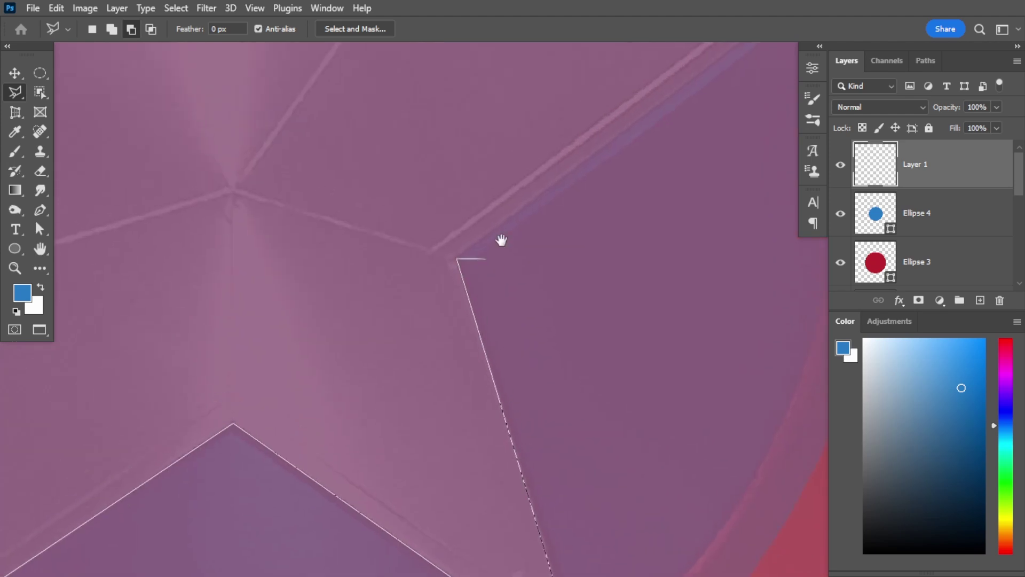
pyautogui.moveTo(502, 238); pyautogui.dragTo(364, 431)
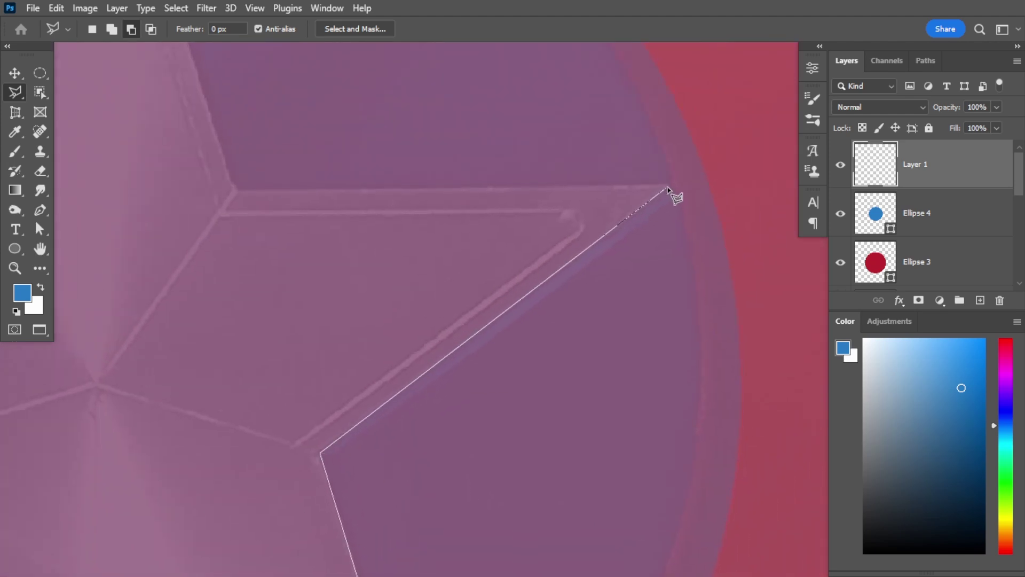
pyautogui.click(669, 188)
pyautogui.moveTo(529, 199); pyautogui.dragTo(590, 310)
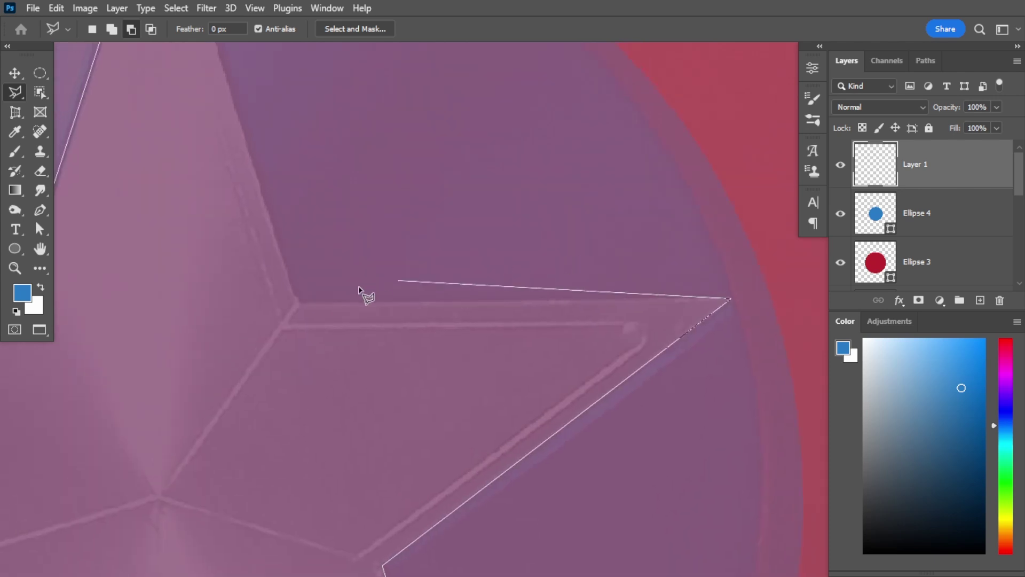
pyautogui.click(301, 304)
pyautogui.moveTo(259, 199); pyautogui.dragTo(313, 308)
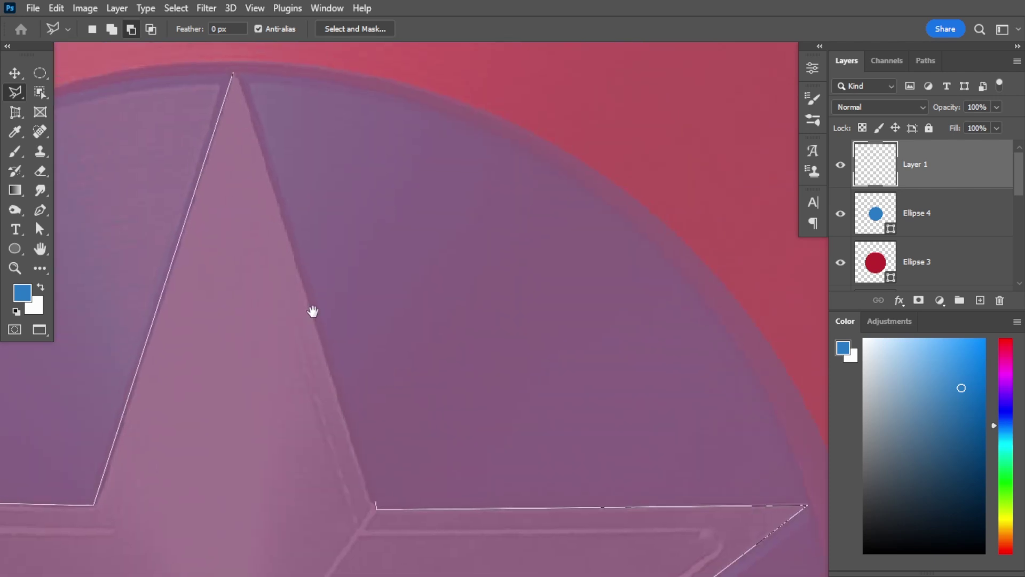
pyautogui.click(233, 71)
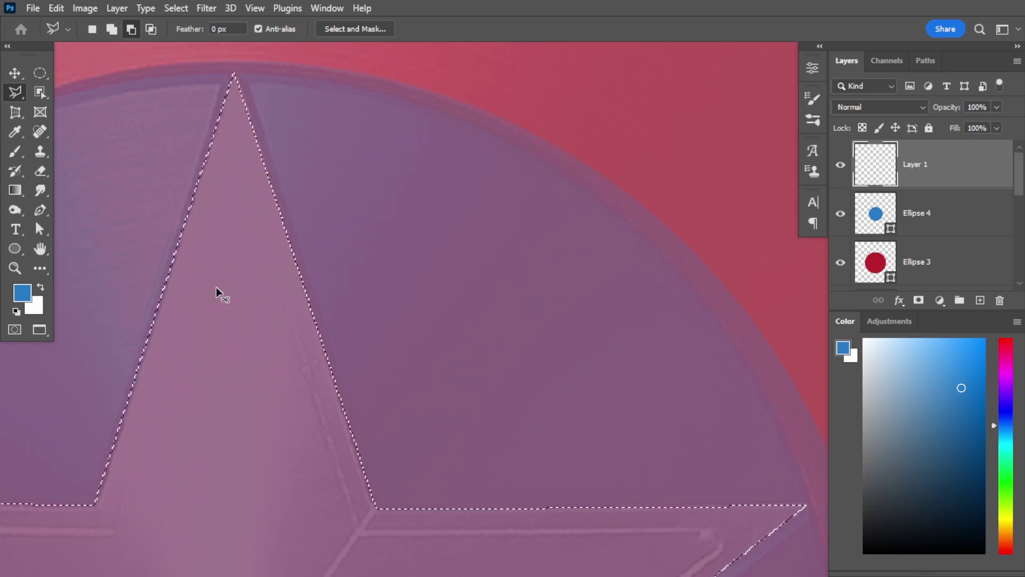
# Fill the star selection with white and recentre the view on it.
pyautogui.hotkey('ctrl', 'BackSpace')
pyautogui.scroll(-2, 299, 291)
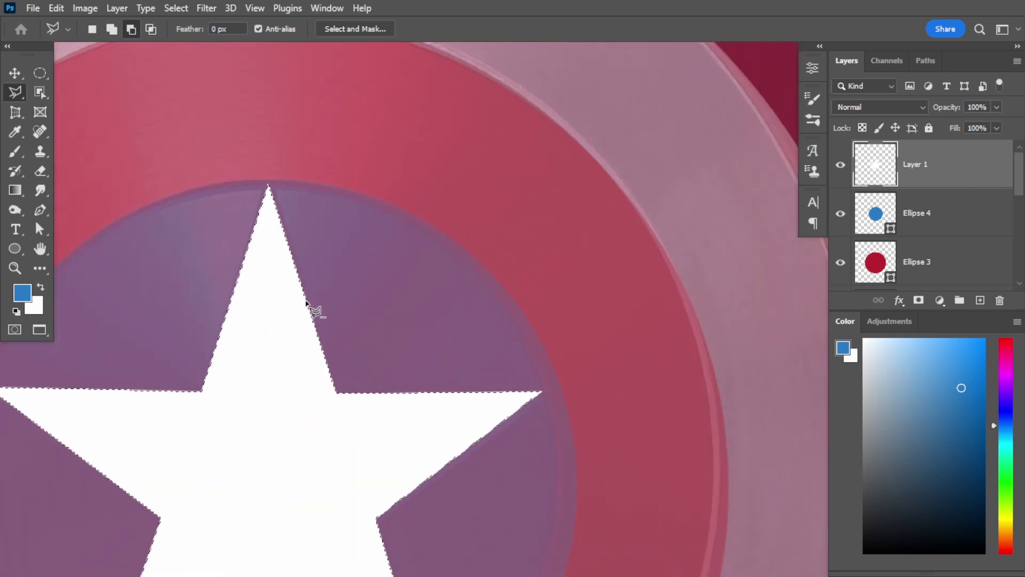
pyautogui.moveTo(290, 363); pyautogui.dragTo(391, 245)
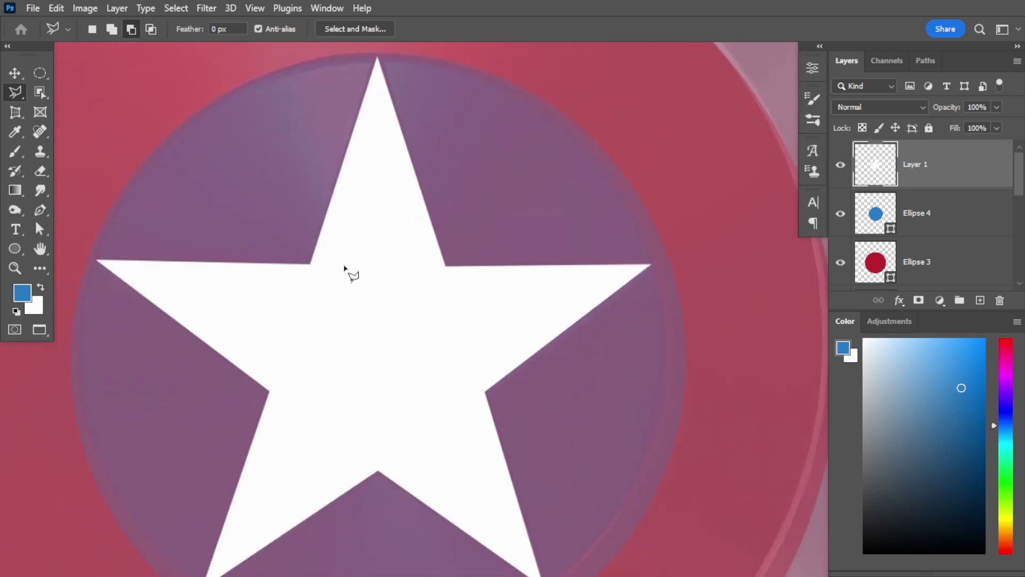
pyautogui.scroll(-1, 414, 241)
pyautogui.scroll(-2, 417, 248)
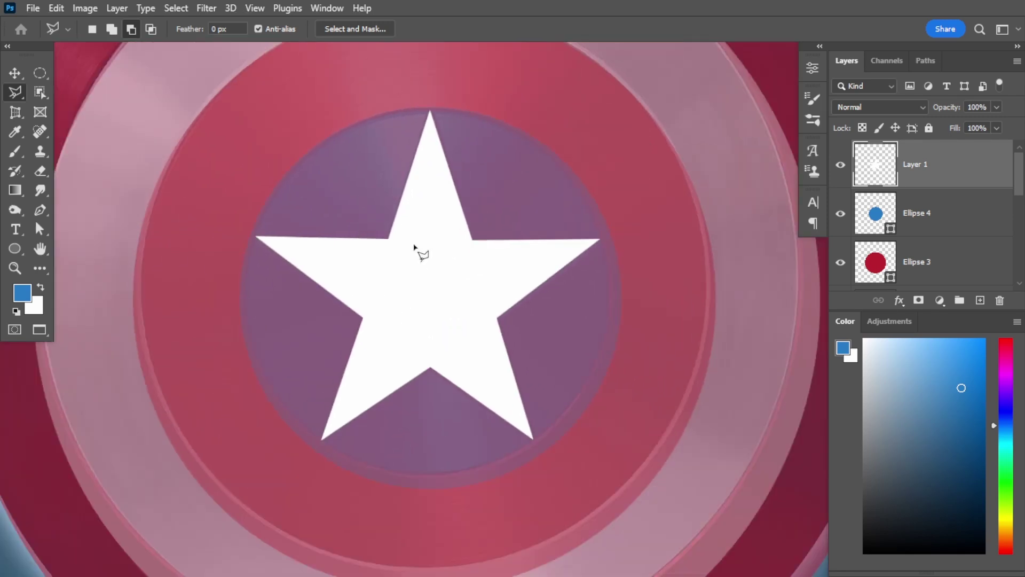
pyautogui.click(14, 73)
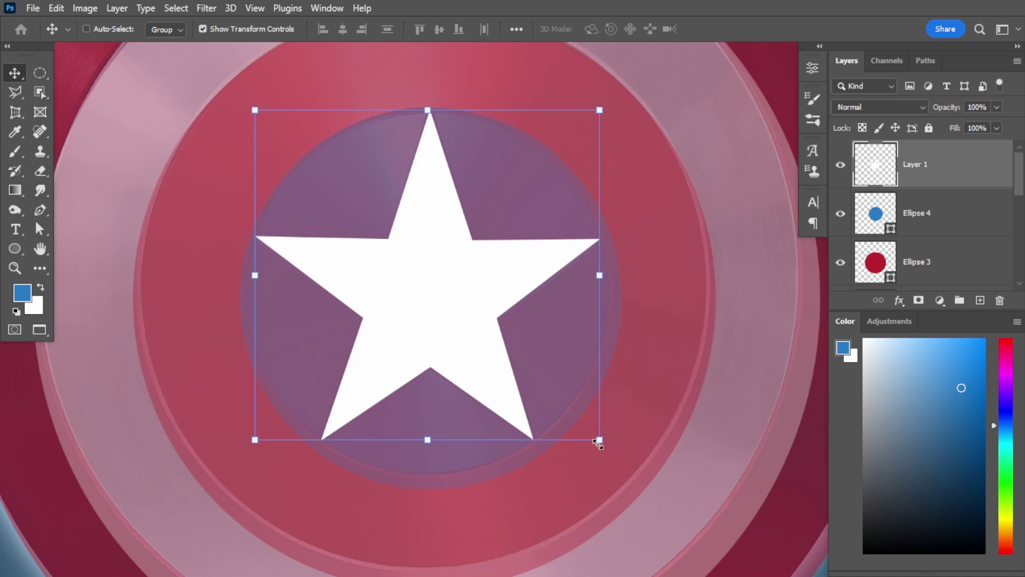
# Enlarge the star slightly and move it up and left into the central circle.
pyautogui.moveTo(600, 441); pyautogui.dragTo(609, 458)
pyautogui.click(743, 29)
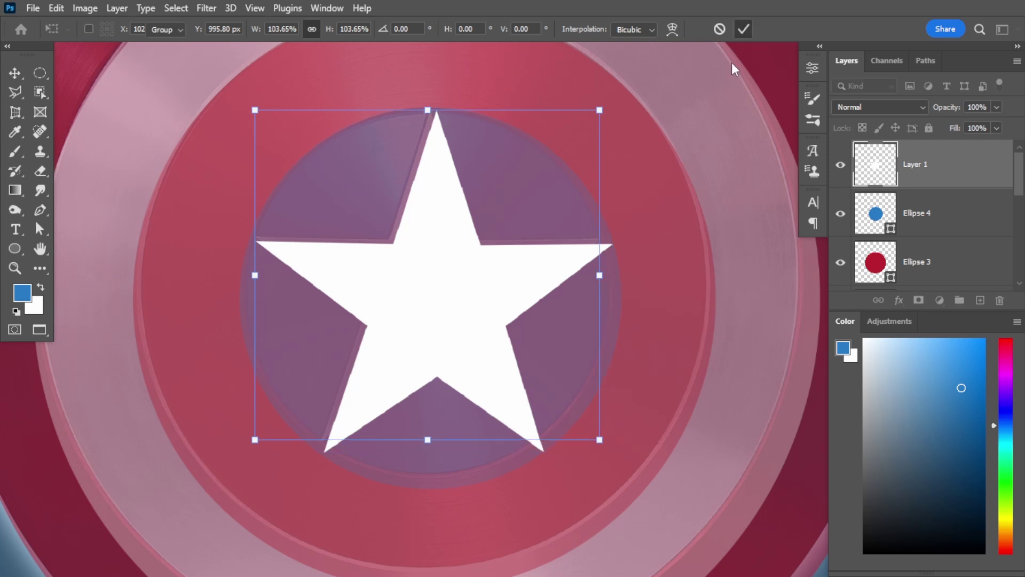
pyautogui.scroll(1, 369, 221)
pyautogui.scroll(1, 279, 286)
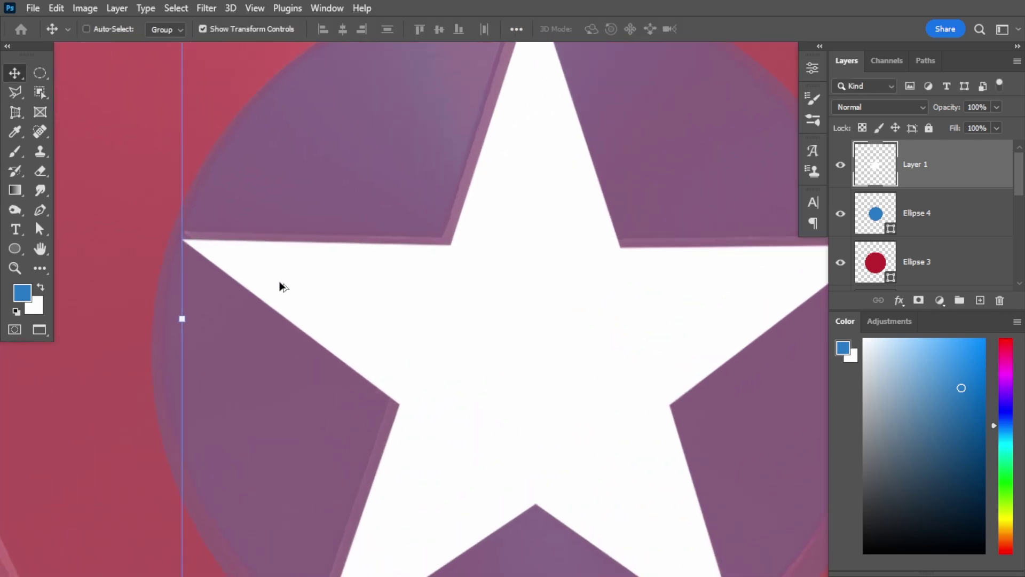
pyautogui.moveTo(503, 332); pyautogui.dragTo(433, 143)
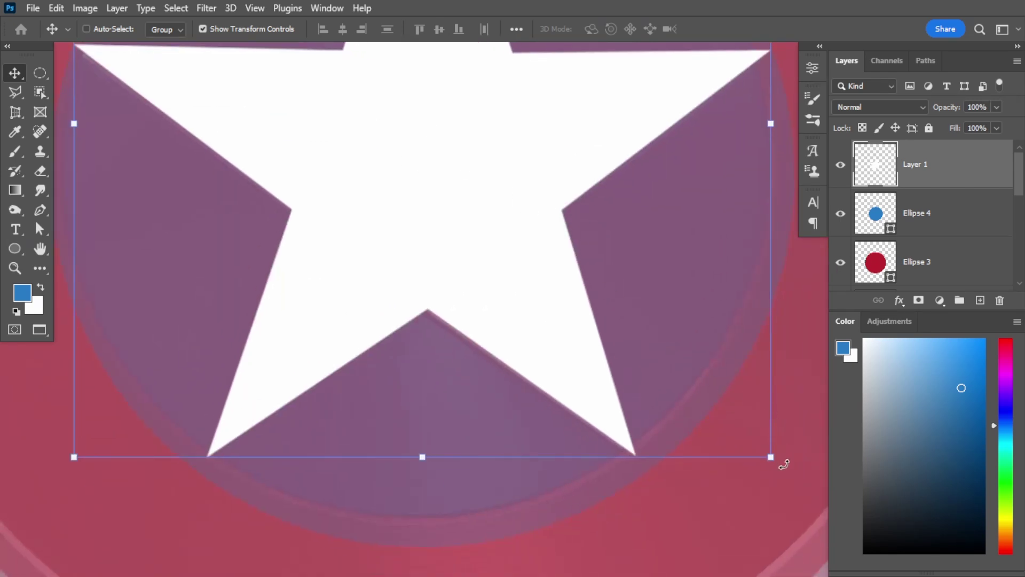
pyautogui.moveTo(771, 458); pyautogui.dragTo(788, 484)
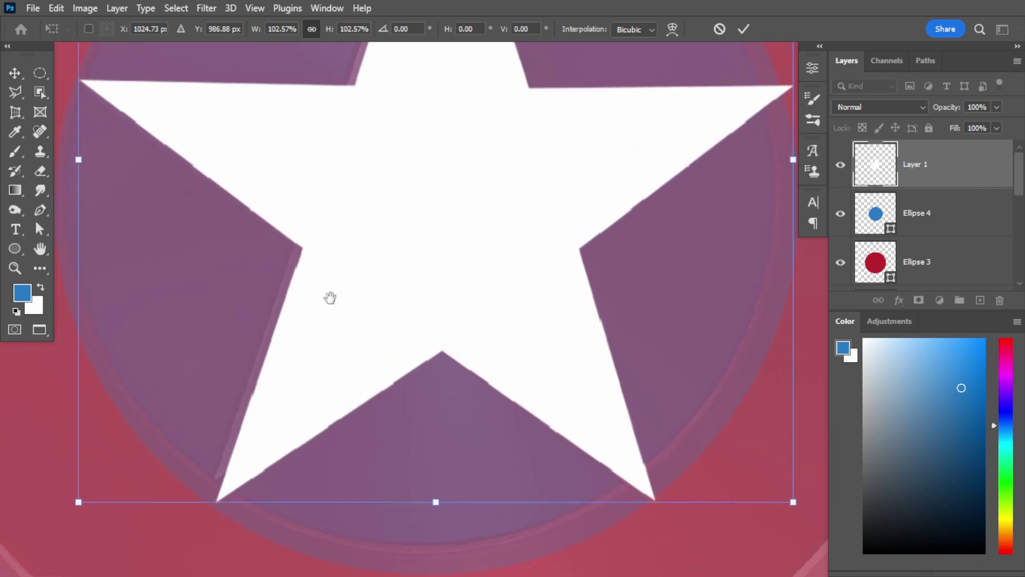
# Fine-tune the star's width and size to about 100% so it matches the reference star.
pyautogui.moveTo(331, 297); pyautogui.dragTo(389, 412)
pyautogui.moveTo(499, 414); pyautogui.dragTo(259, 217)
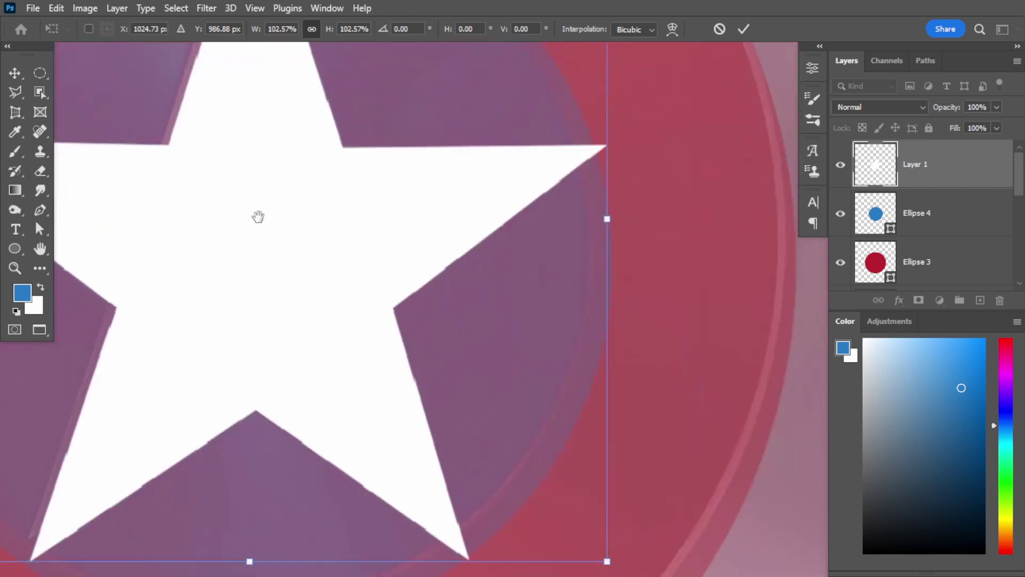
pyautogui.moveTo(601, 209); pyautogui.dragTo(598, 208)
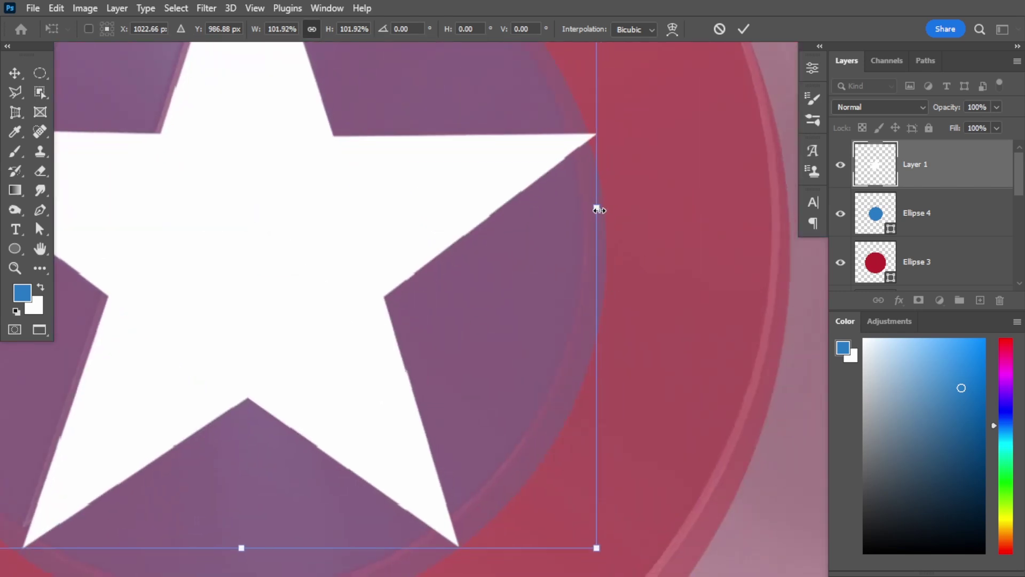
pyautogui.moveTo(374, 261); pyautogui.dragTo(535, 427)
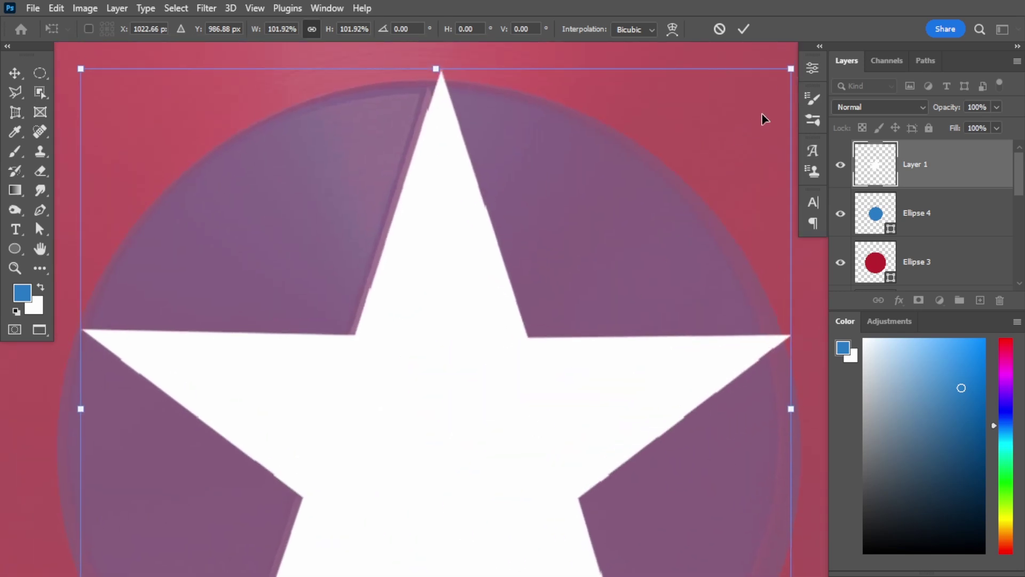
pyautogui.moveTo(790, 75); pyautogui.dragTo(777, 82)
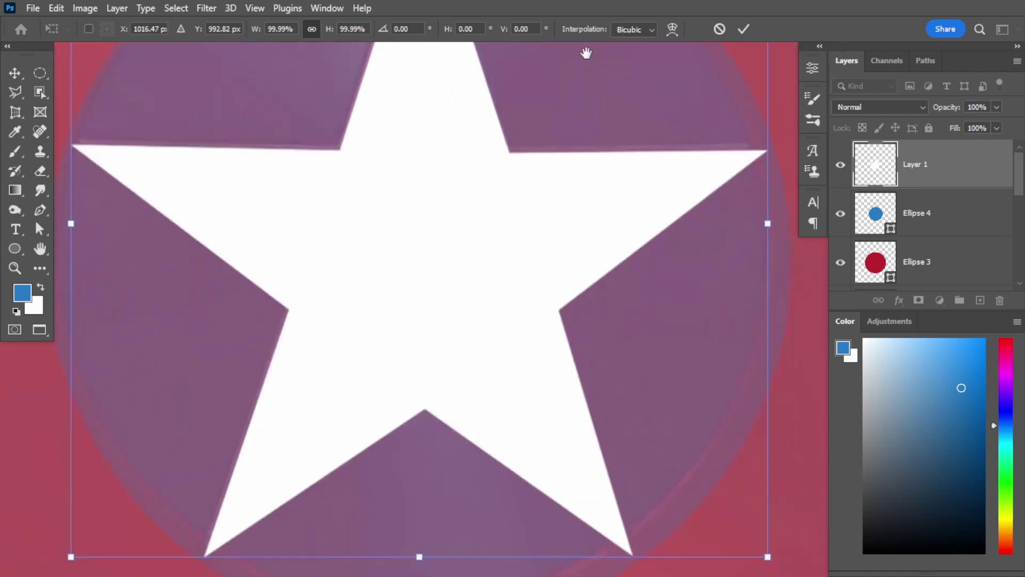
pyautogui.moveTo(594, 244); pyautogui.dragTo(586, 56)
pyautogui.moveTo(571, 177); pyautogui.dragTo(586, 129)
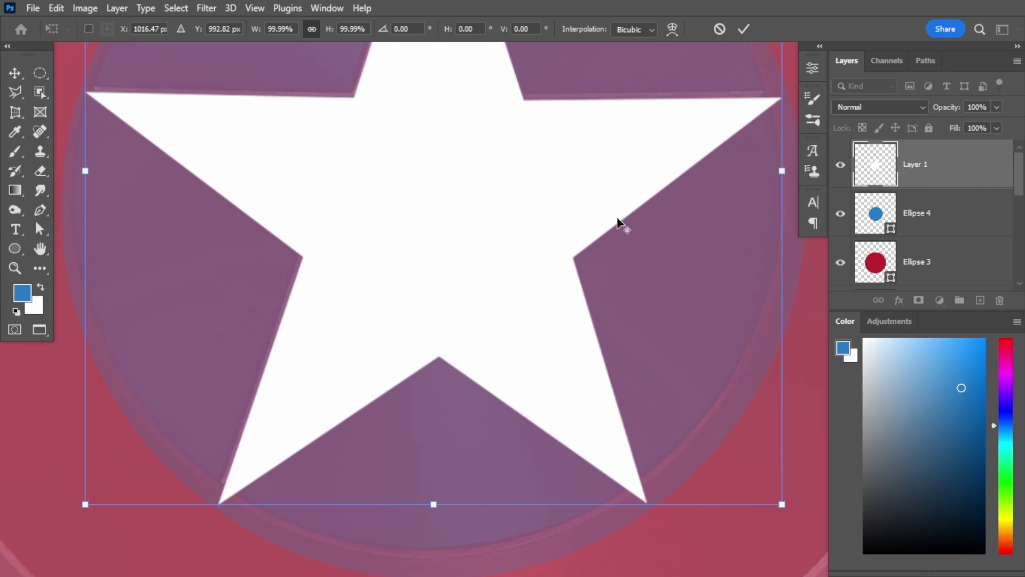
pyautogui.scroll(-3, 620, 224)
pyautogui.scroll(-2, 621, 232)
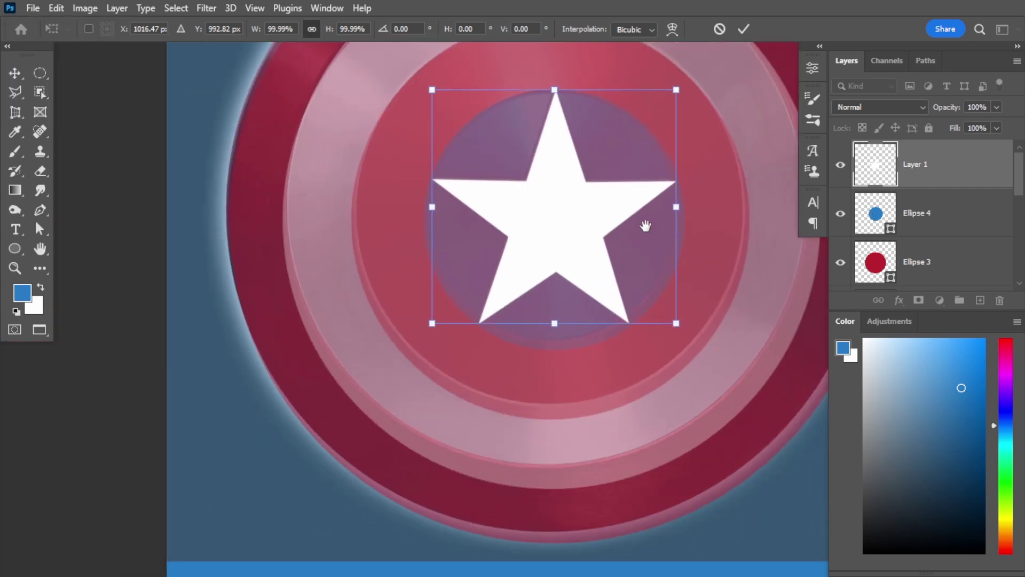
pyautogui.moveTo(614, 240); pyautogui.dragTo(539, 269)
# Hide and delete the reference shield photo layer.
pyautogui.scroll(-4, 904, 216)
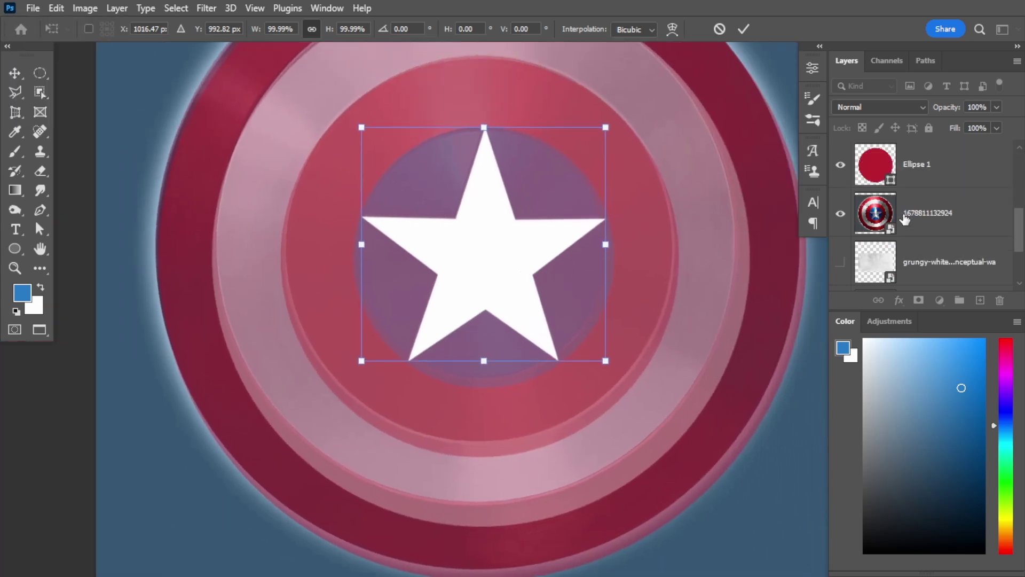
pyautogui.scroll(-1, 886, 218)
pyautogui.click(841, 167)
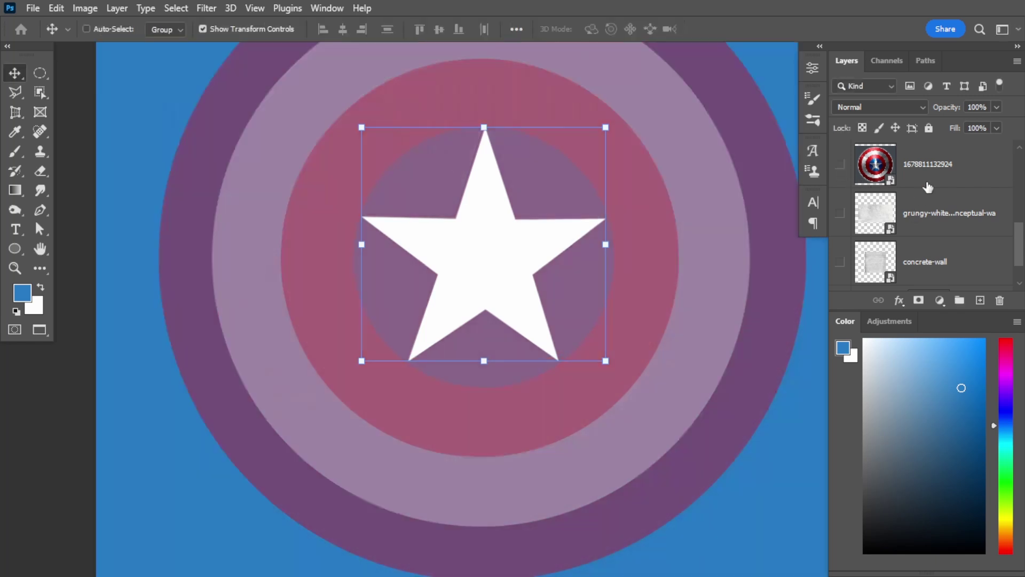
pyautogui.click(947, 185)
pyautogui.click(1002, 299)
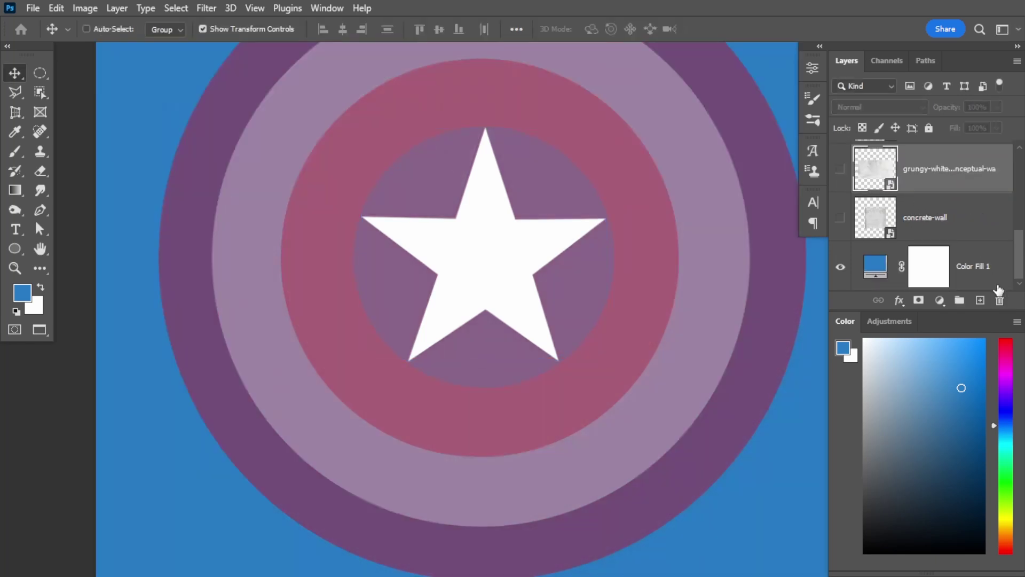
pyautogui.scroll(1, 932, 219)
pyautogui.scroll(-2, 538, 282)
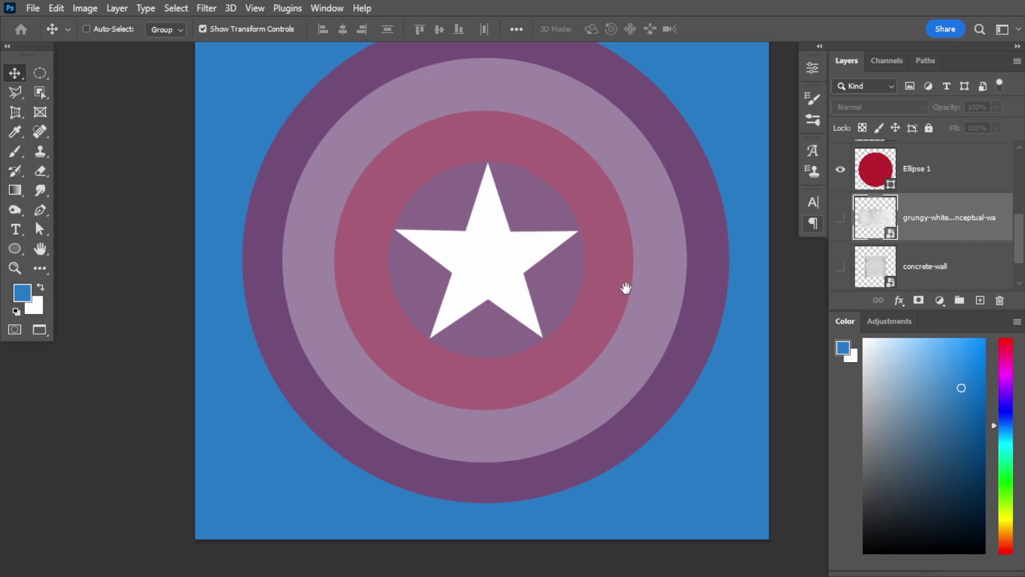
pyautogui.hscroll(2, 625, 286)
# Set Ellipse 1 and Ellipse 2 to 100% opacity.
pyautogui.click(986, 150)
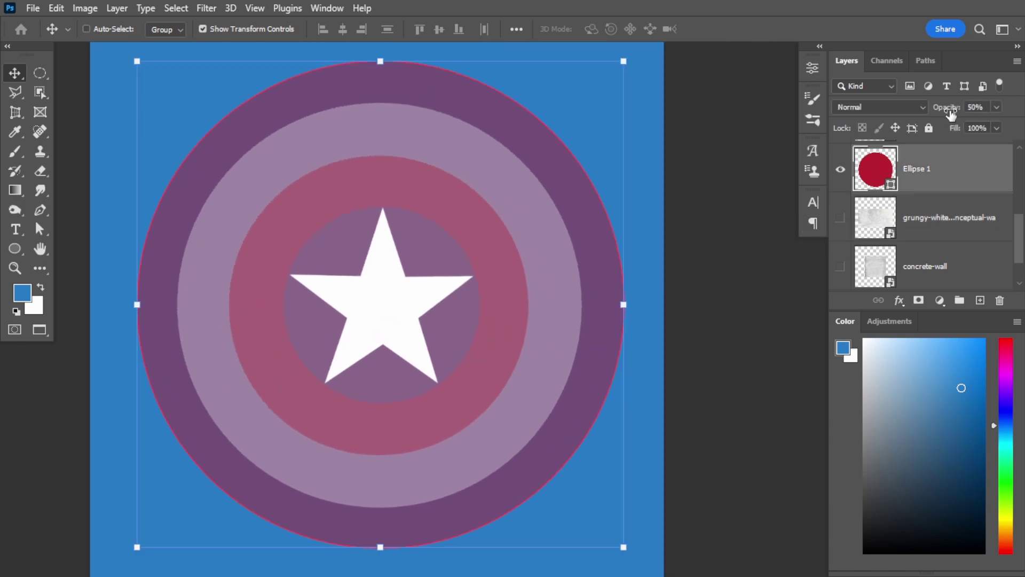
pyautogui.press('Return')
pyautogui.scroll(1, 887, 181)
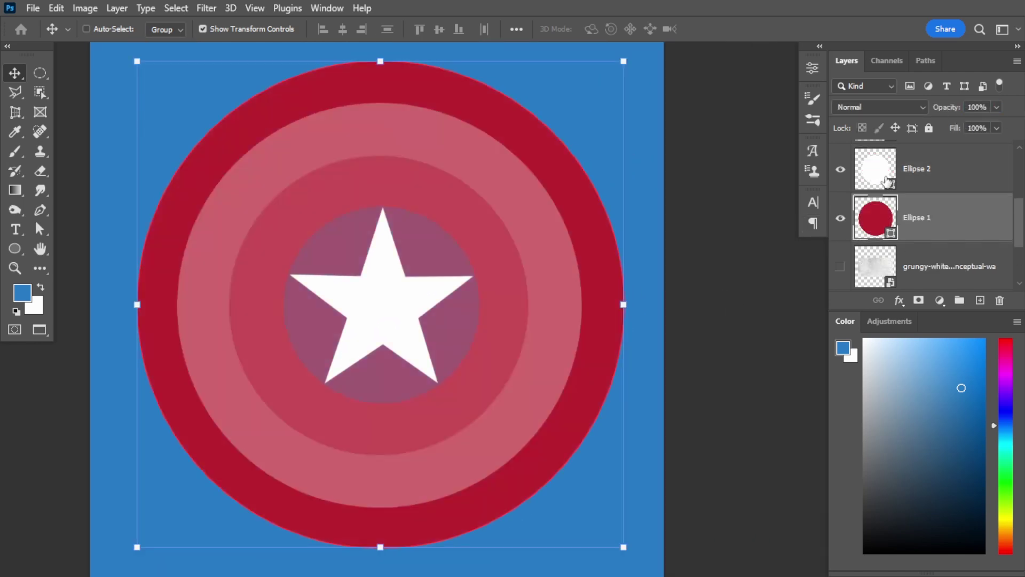
pyautogui.click(862, 171)
pyautogui.click(976, 107)
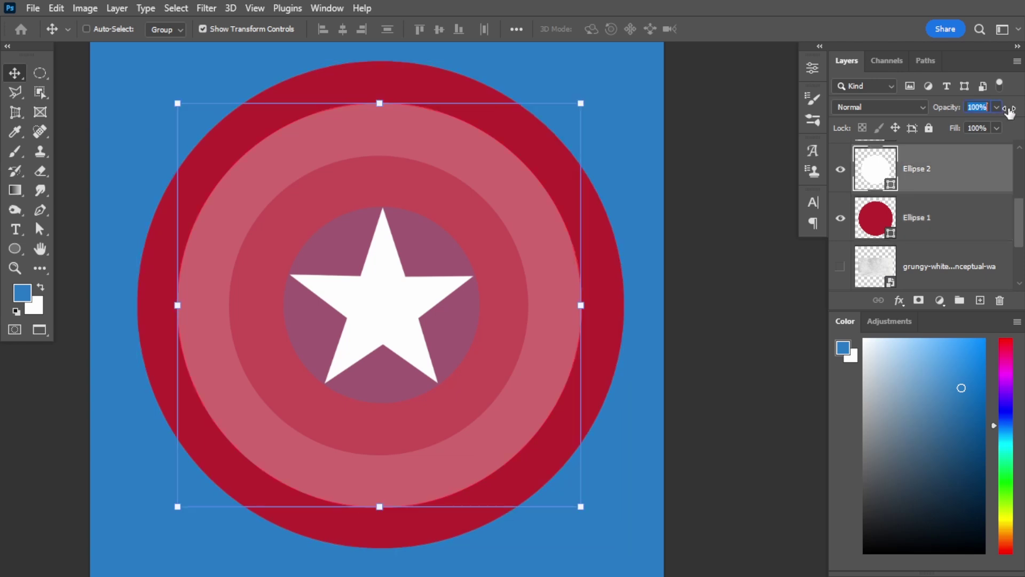
pyautogui.write('100')
pyautogui.press('Return')
# Set Ellipse 3 and Ellipse 4 to 100% opacity.
pyautogui.scroll(1, 918, 197)
pyautogui.click(873, 172)
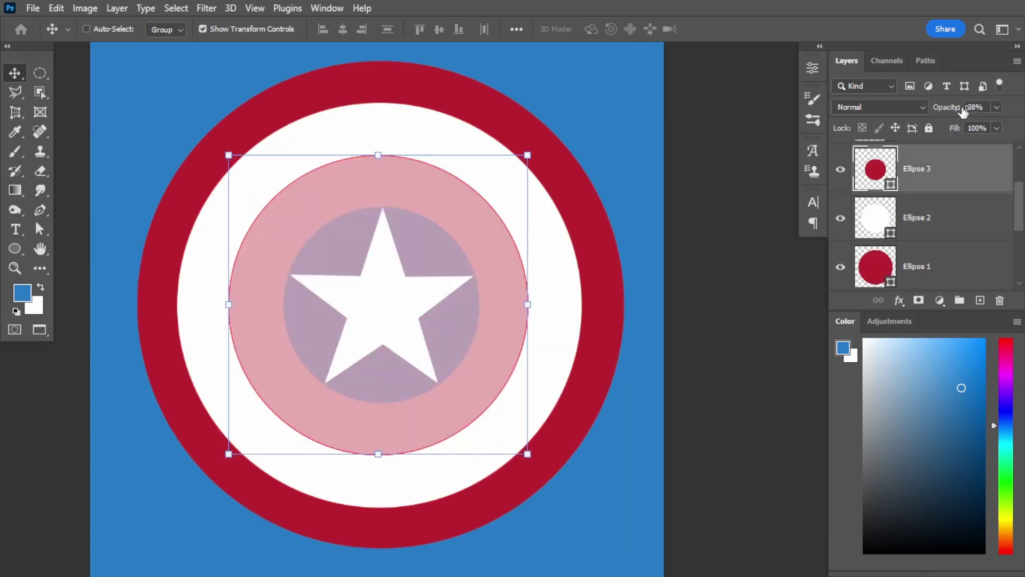
pyautogui.click(976, 106)
pyautogui.write('100')
pyautogui.press('Return')
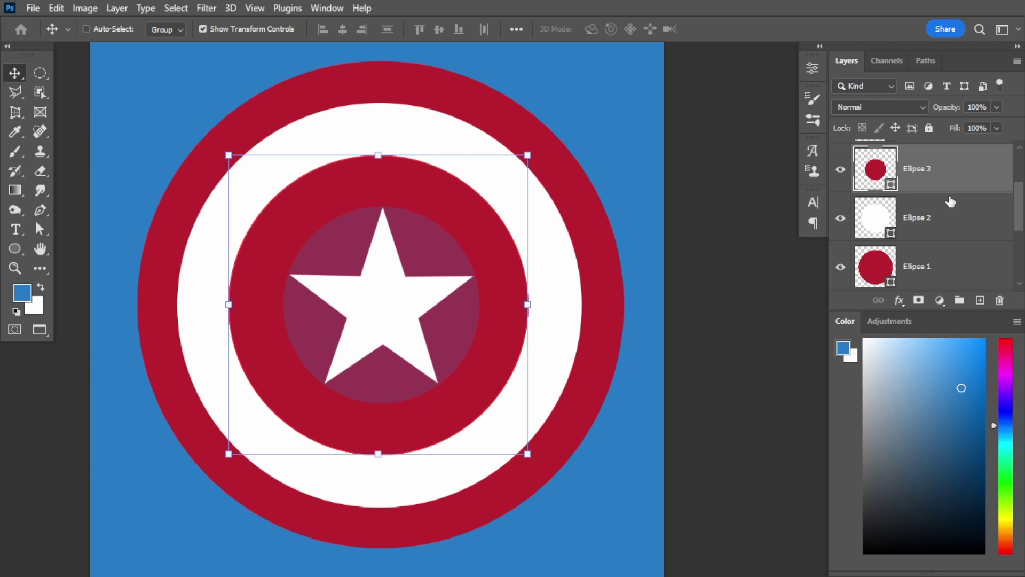
pyautogui.scroll(1, 950, 202)
pyautogui.click(873, 168)
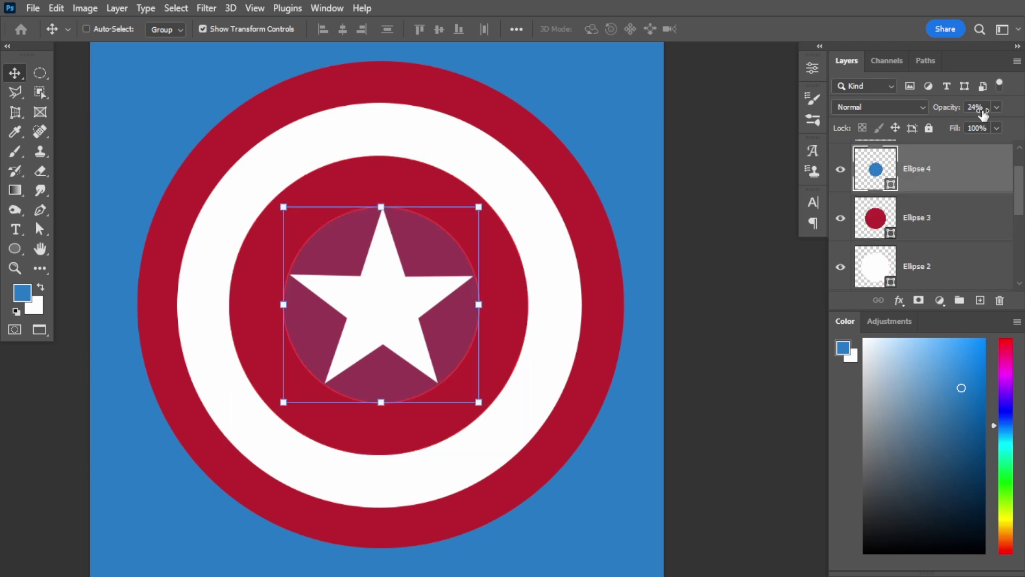
pyautogui.click(976, 107)
pyautogui.write('100')
pyautogui.press('Return')
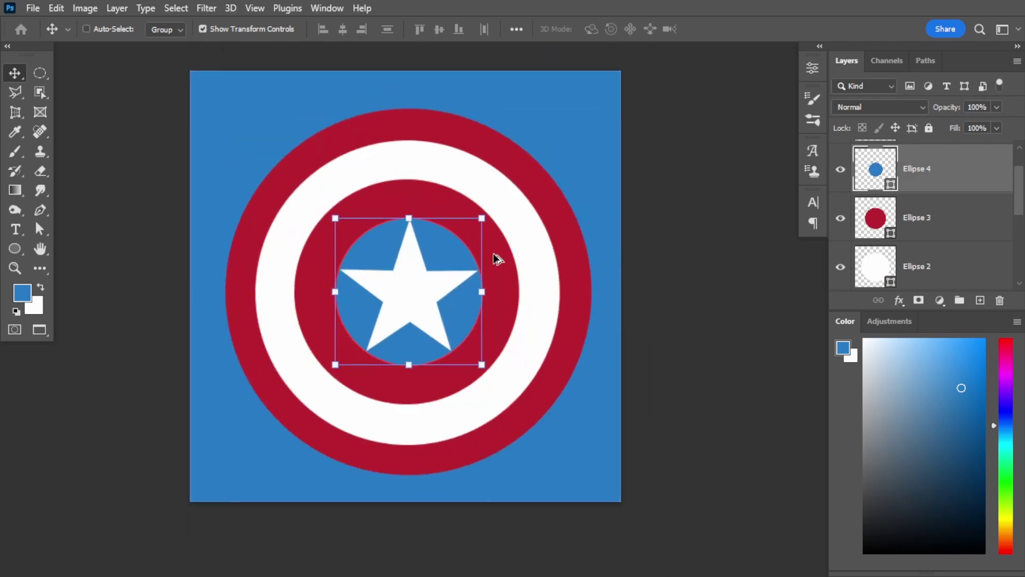
# Reselect the Ellipse 3 layer, then the outer Ellipse 1 layer.
pyautogui.scroll(-1, 497, 259)
pyautogui.click(950, 226)
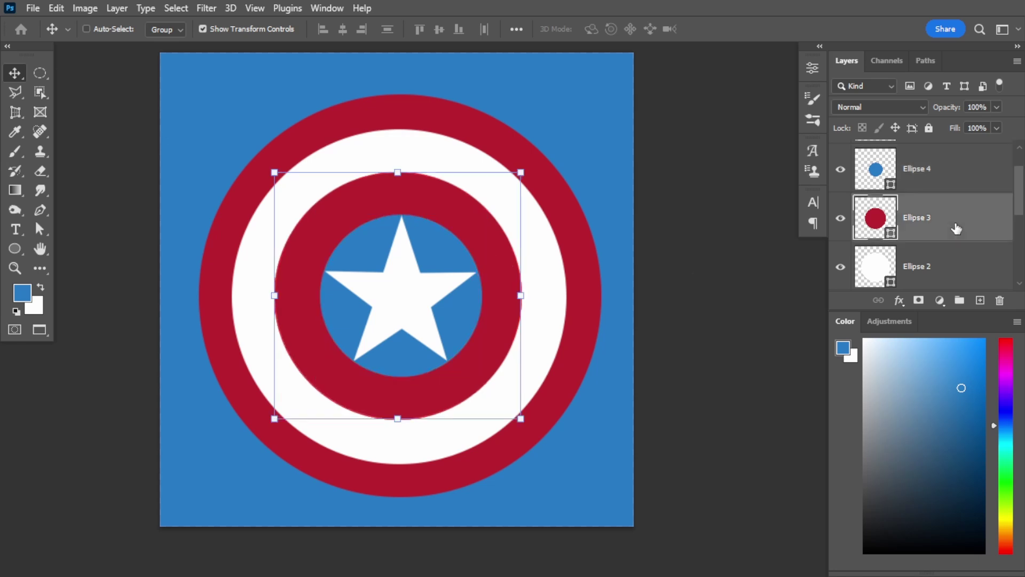
pyautogui.scroll(-3, 953, 231)
pyautogui.click(952, 172)
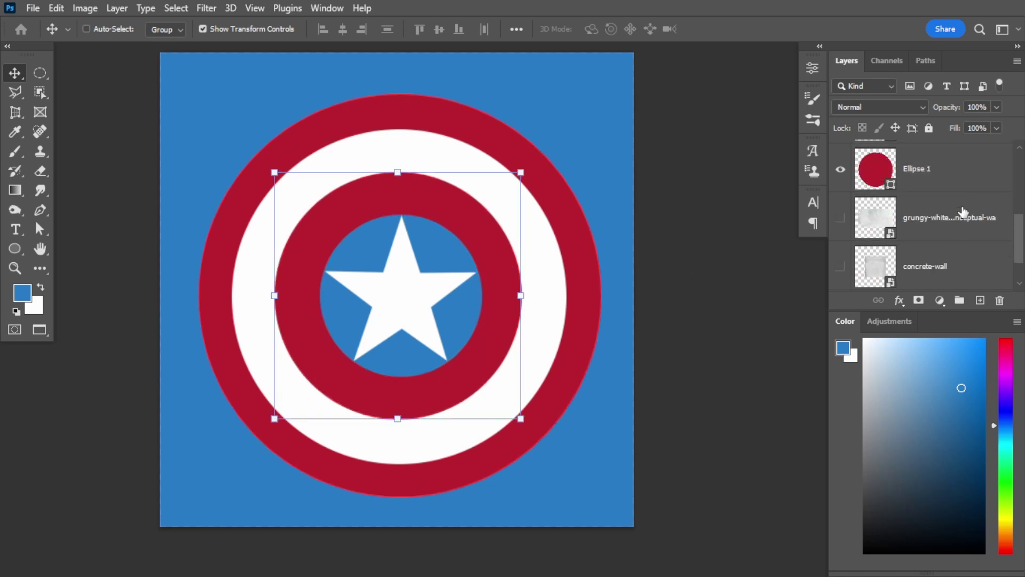
# Add an empty layer clipped above Ellipse 1, then delete it.
pyautogui.click(981, 300)
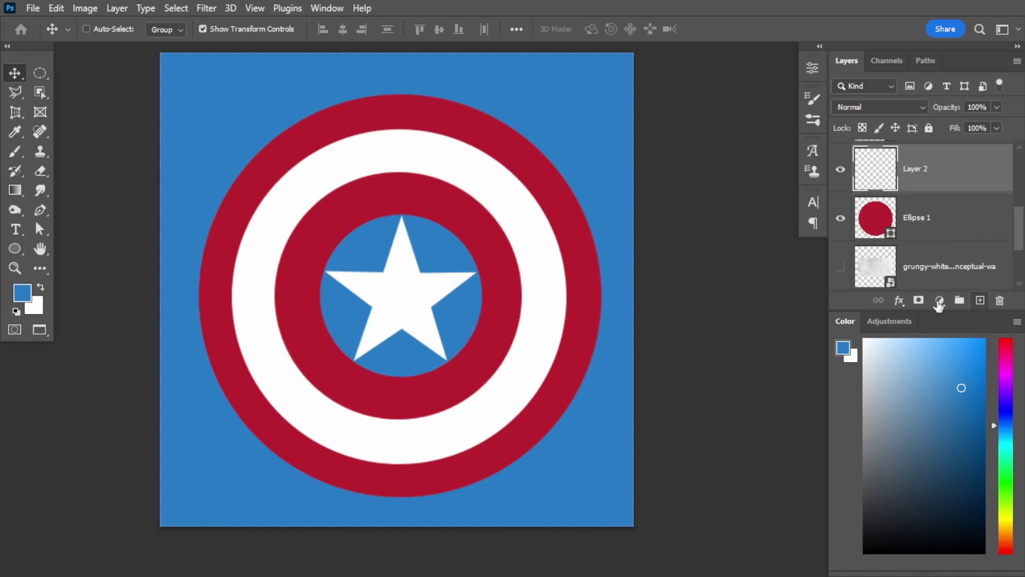
pyautogui.keyDown('alt'); pyautogui.click(951, 187); pyautogui.keyUp('alt')
pyautogui.moveTo(948, 199); pyautogui.dragTo(1000, 301)
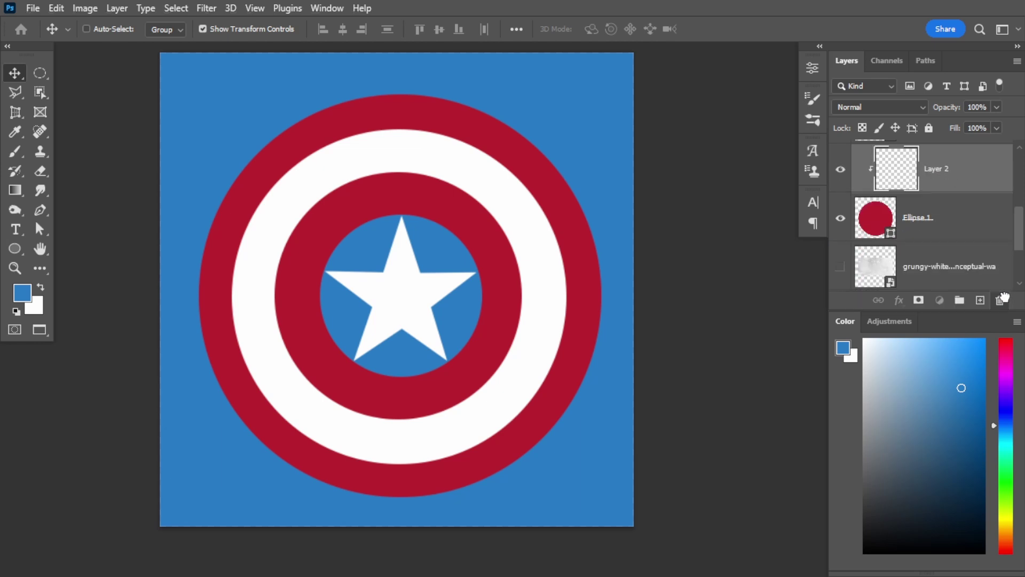
# Show the grungy texture, move it above Ellipse 1, clip it, and scale it toward 200%.
pyautogui.click(841, 218)
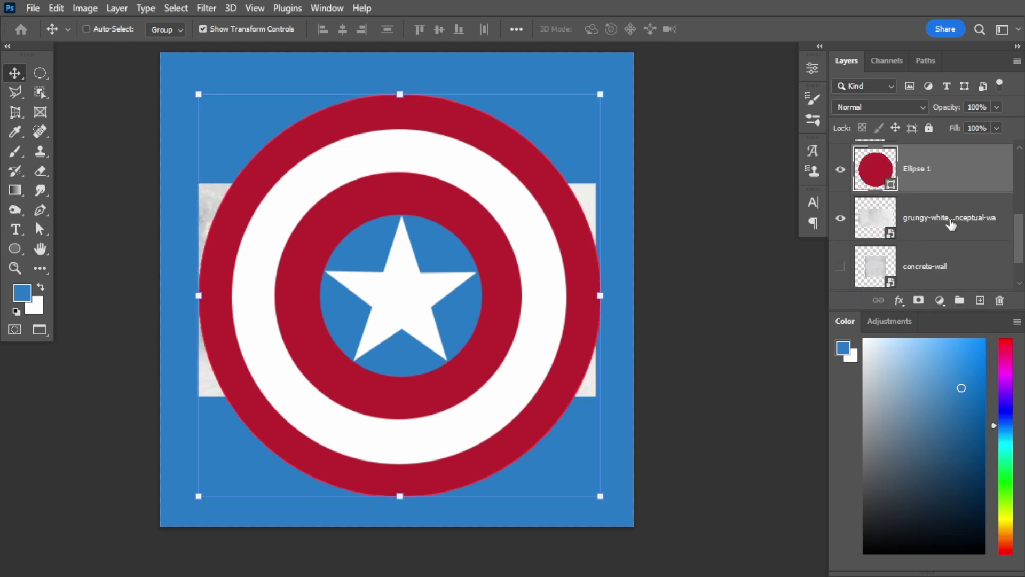
pyautogui.moveTo(951, 222); pyautogui.dragTo(954, 145)
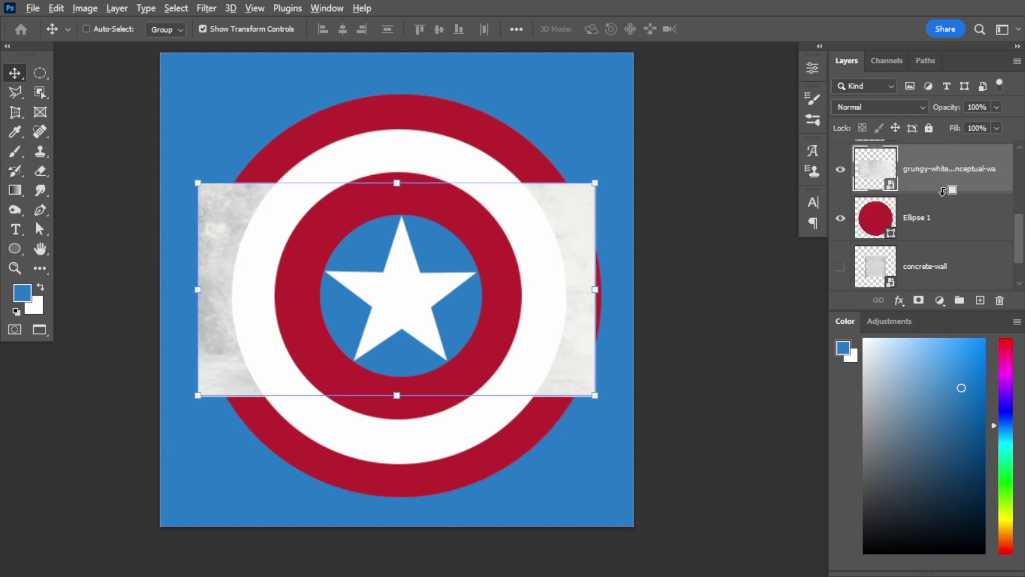
pyautogui.keyDown('alt'); pyautogui.click(942, 192); pyautogui.keyUp('alt')
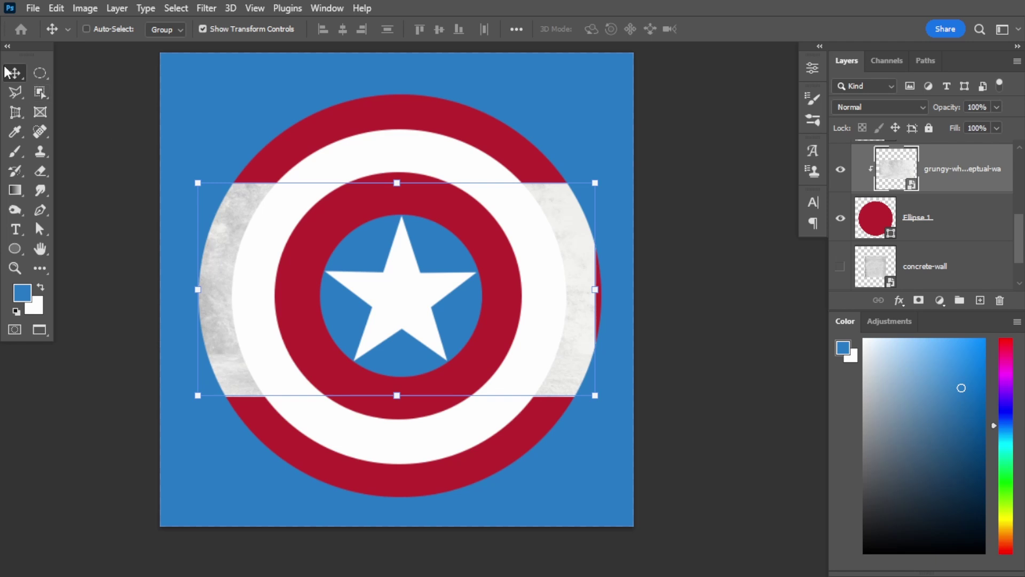
pyautogui.moveTo(596, 400); pyautogui.dragTo(762, 563)
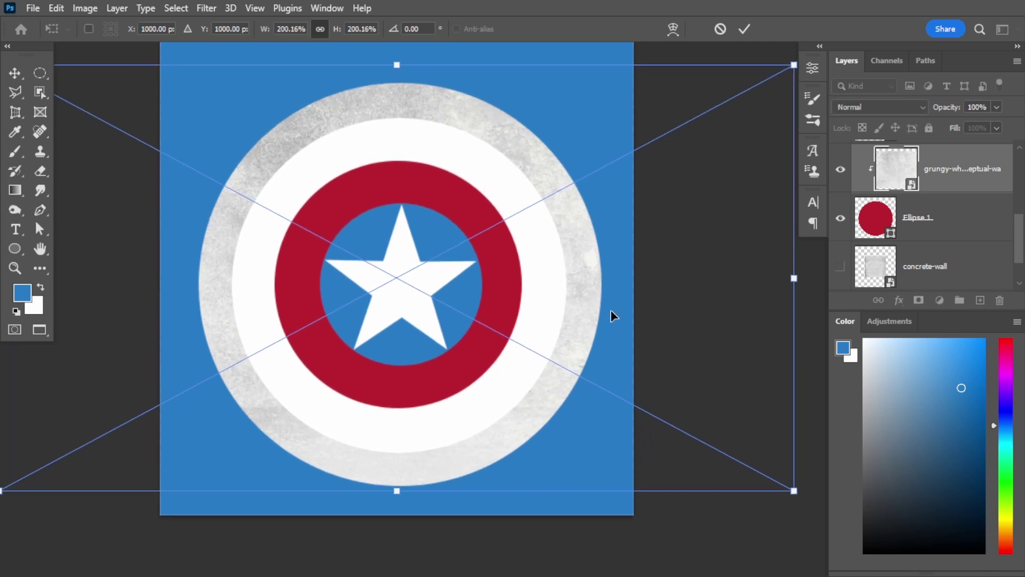
# Nudge the grunge texture over the shield and set its blend mode to Multiply.
pyautogui.moveTo(612, 313)
pyautogui.mouseDown()
pyautogui.moveTo(547, 318)
pyautogui.moveTo(588, 337)
pyautogui.moveTo(627, 331)
pyautogui.mouseUp()
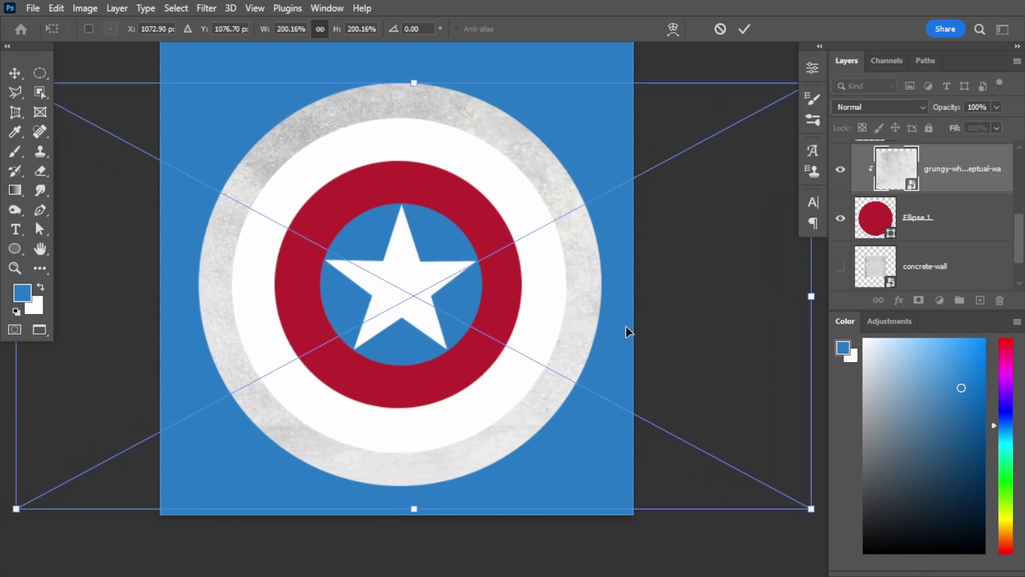
pyautogui.click(922, 106)
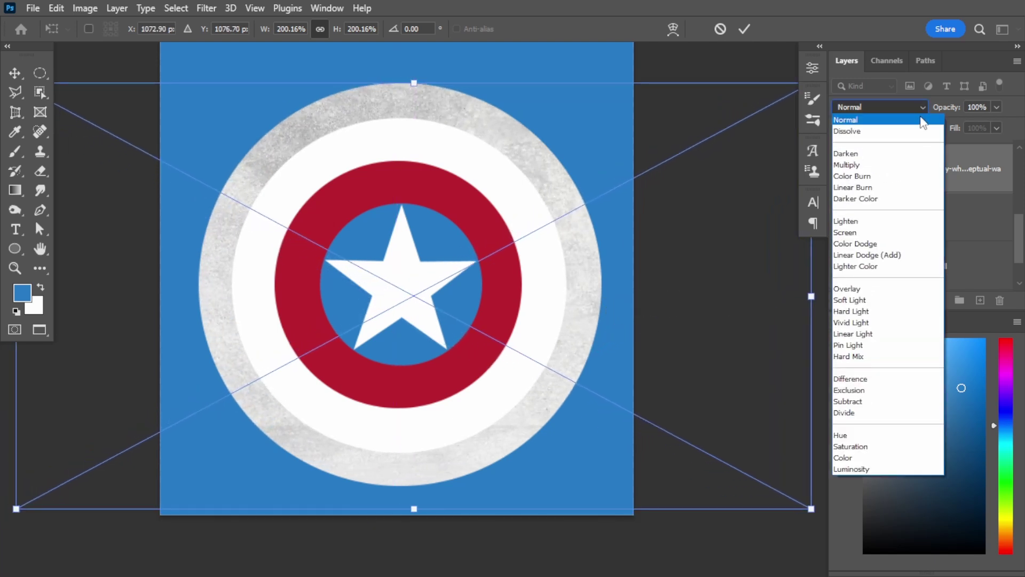
pyautogui.click(907, 167)
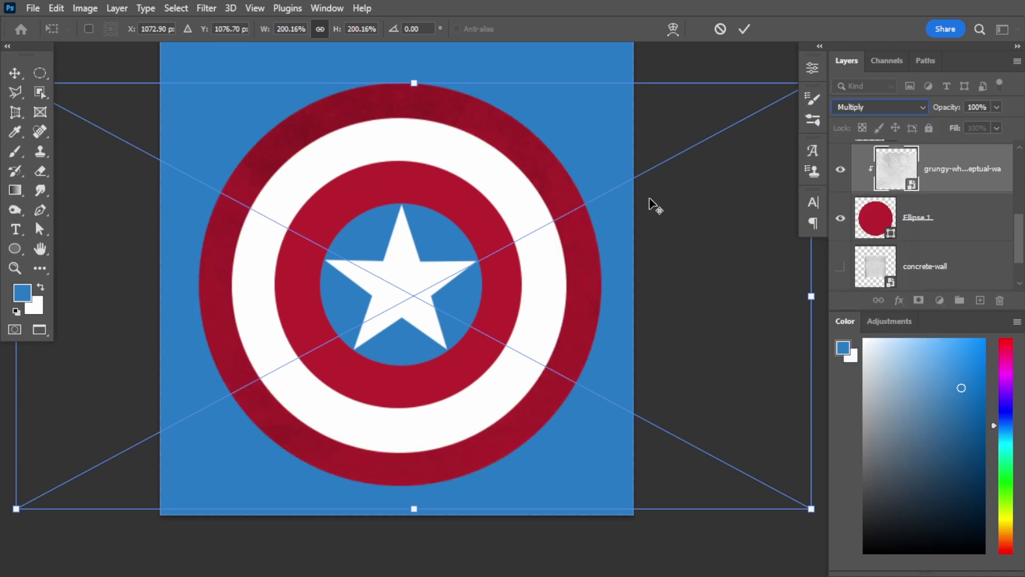
# Rotate the texture about 112° and scale it to roughly 208%, then commit.
pyautogui.hscroll(3, 643, 273)
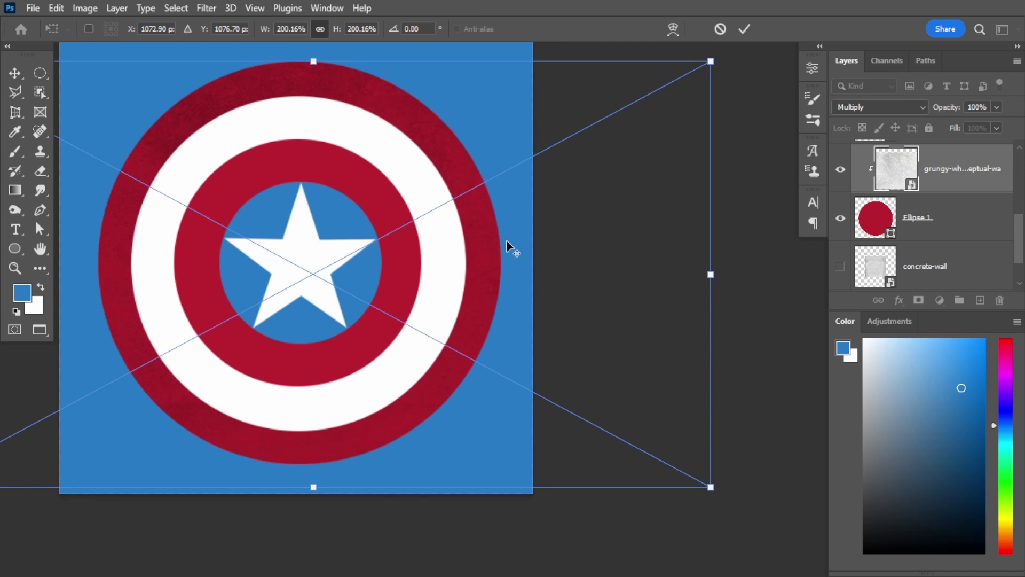
pyautogui.scroll(-2, 512, 248)
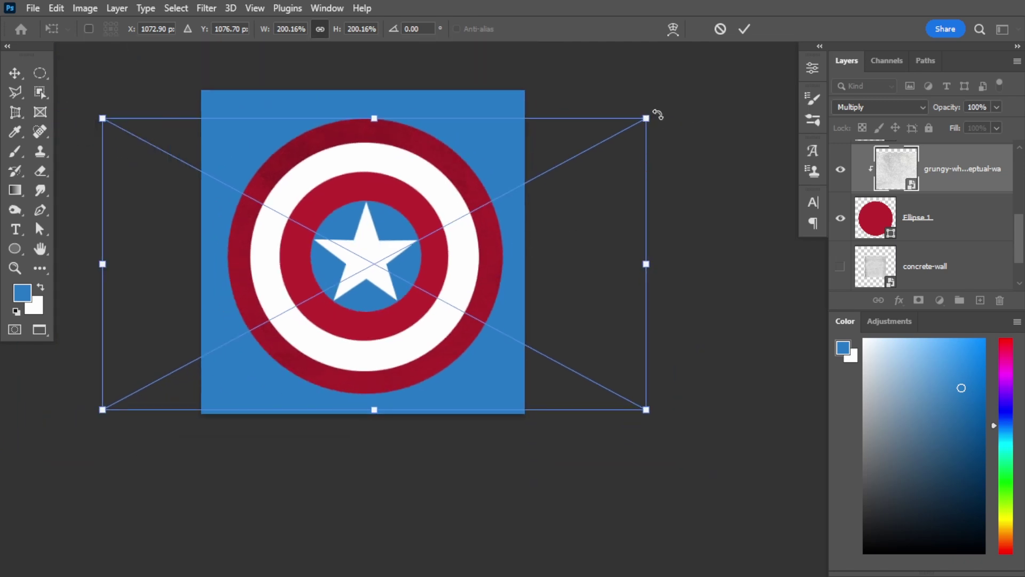
pyautogui.moveTo(657, 114); pyautogui.dragTo(592, 456)
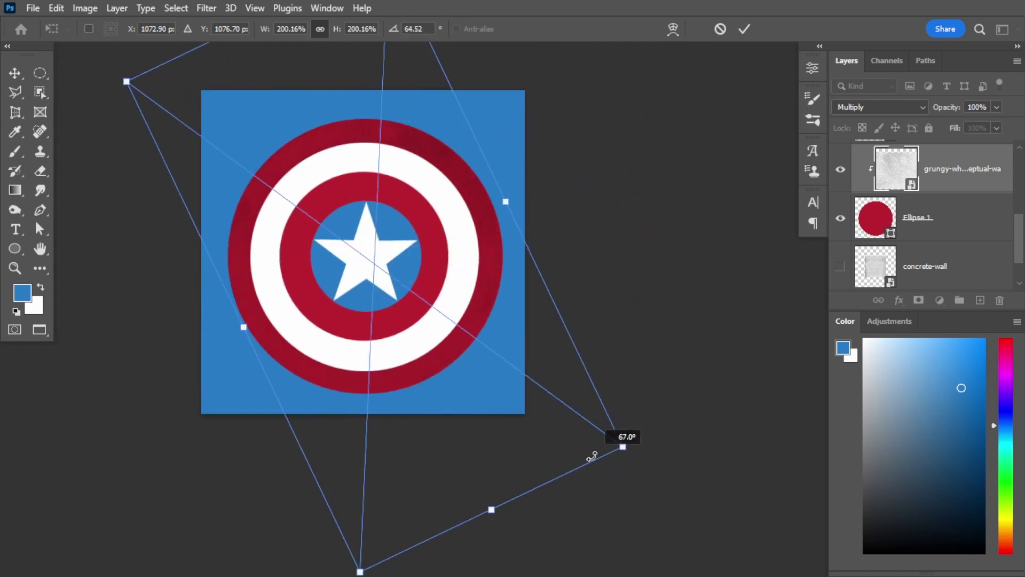
pyautogui.moveTo(593, 457); pyautogui.dragTo(395, 507)
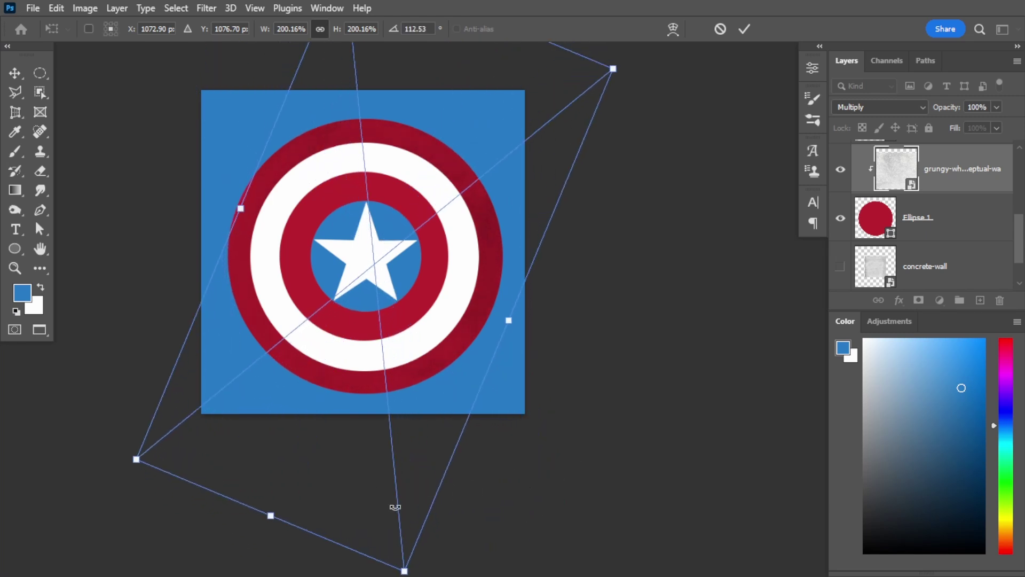
pyautogui.moveTo(239, 206); pyautogui.dragTo(230, 205)
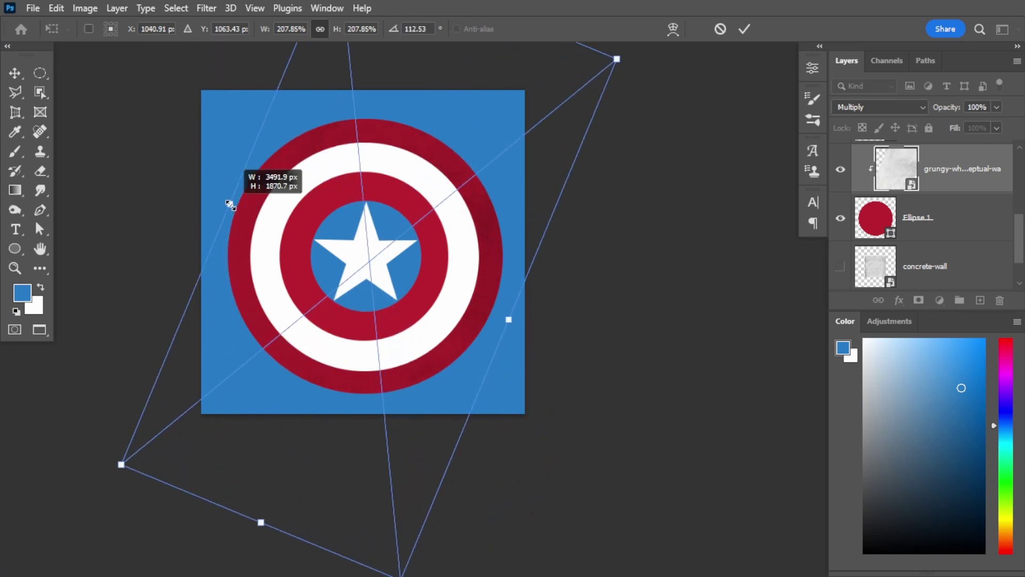
pyautogui.click(741, 29)
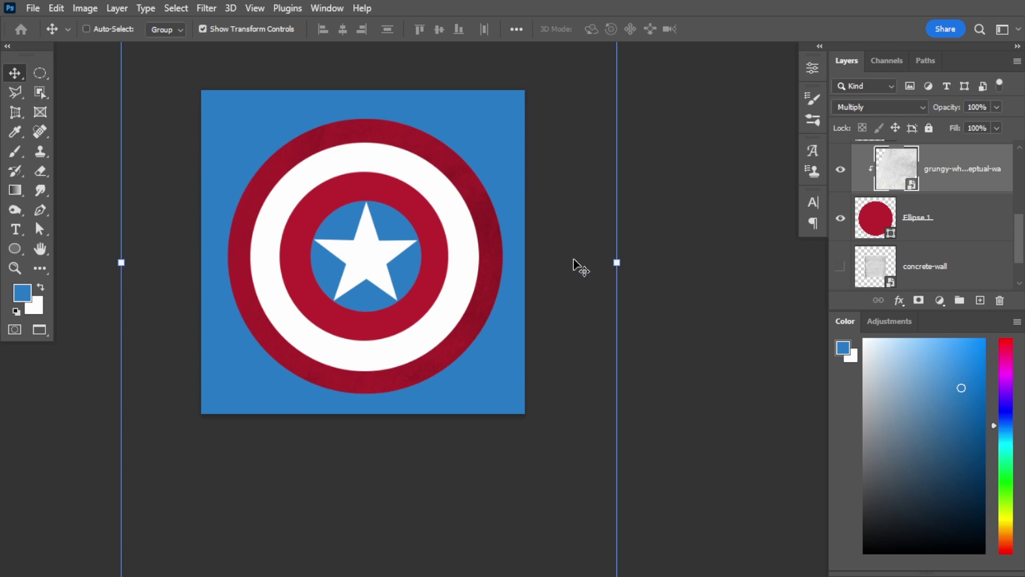
# Create an empty layer above the grunge texture and clip it to the shield.
pyautogui.moveTo(437, 222); pyautogui.dragTo(414, 252)
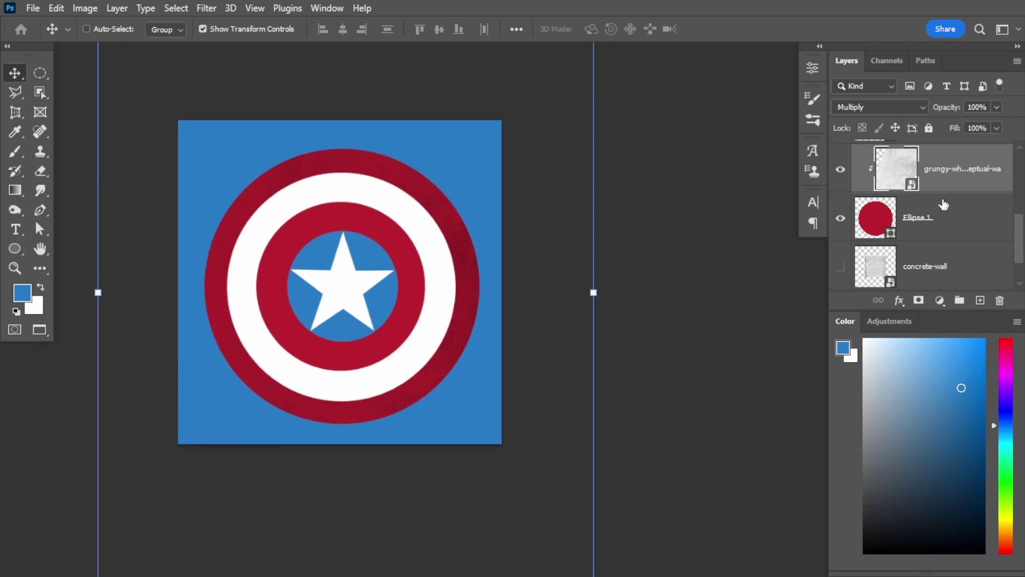
pyautogui.click(981, 302)
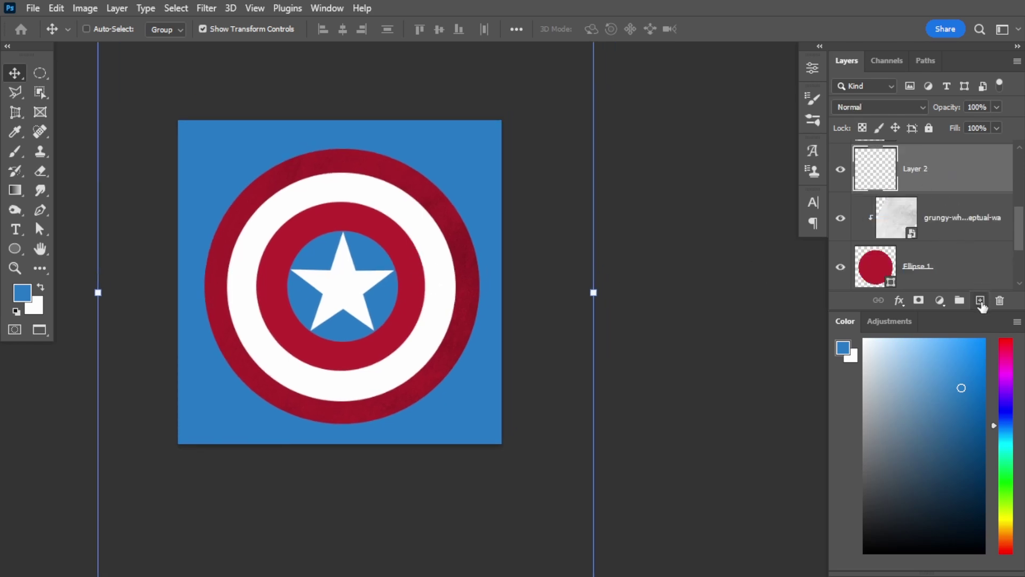
pyautogui.keyDown('alt'); pyautogui.click(955, 193); pyautogui.keyUp('alt')
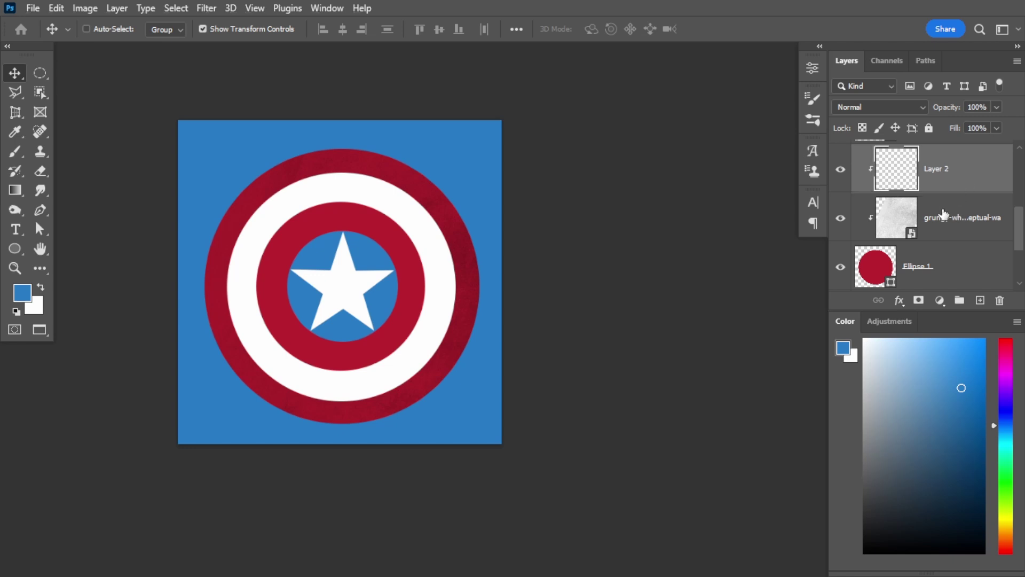
# Add a layer mask to the grungy texture and switch to the Brush tool.
pyautogui.click(944, 213)
pyautogui.click(918, 300)
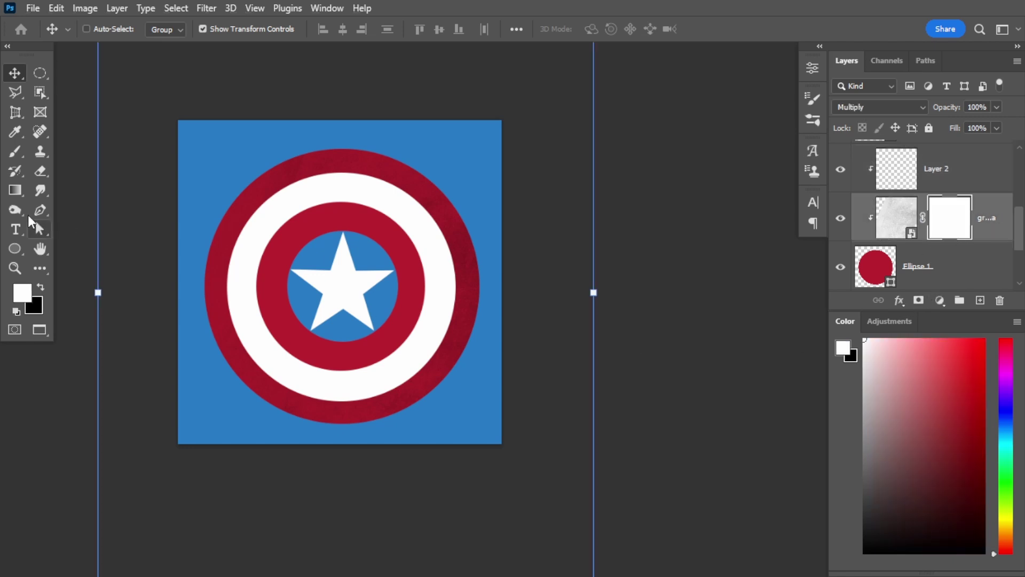
pyautogui.click(15, 152)
pyautogui.rightClick(366, 218)
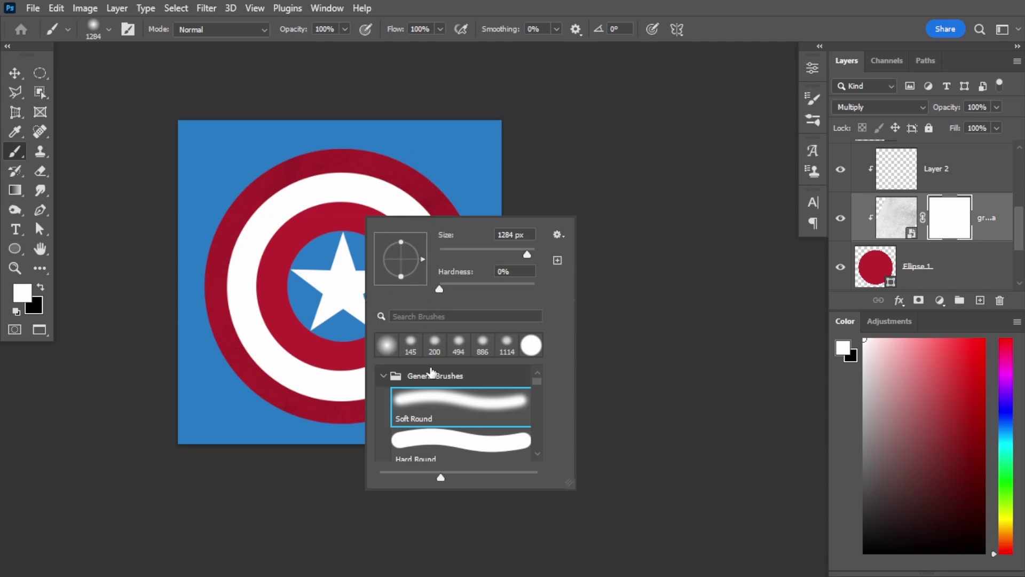
pyautogui.press('Return')
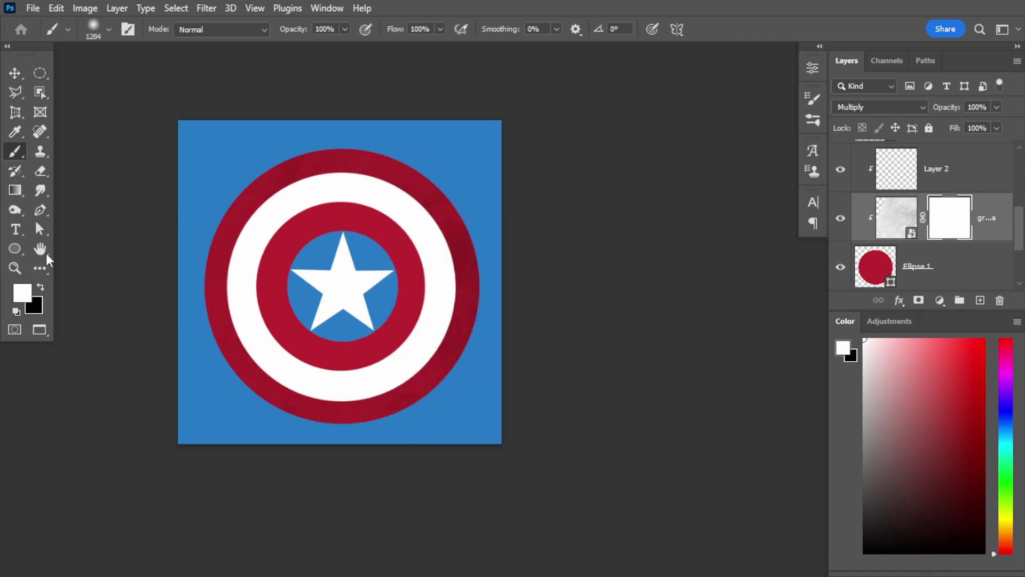
# Make blue the foreground colour, delete the texture's mask, and select Layer 2.
pyautogui.click(41, 287)
pyautogui.keyDown('alt'); pyautogui.scroll(-2, 359, 194); pyautogui.keyUp('alt')
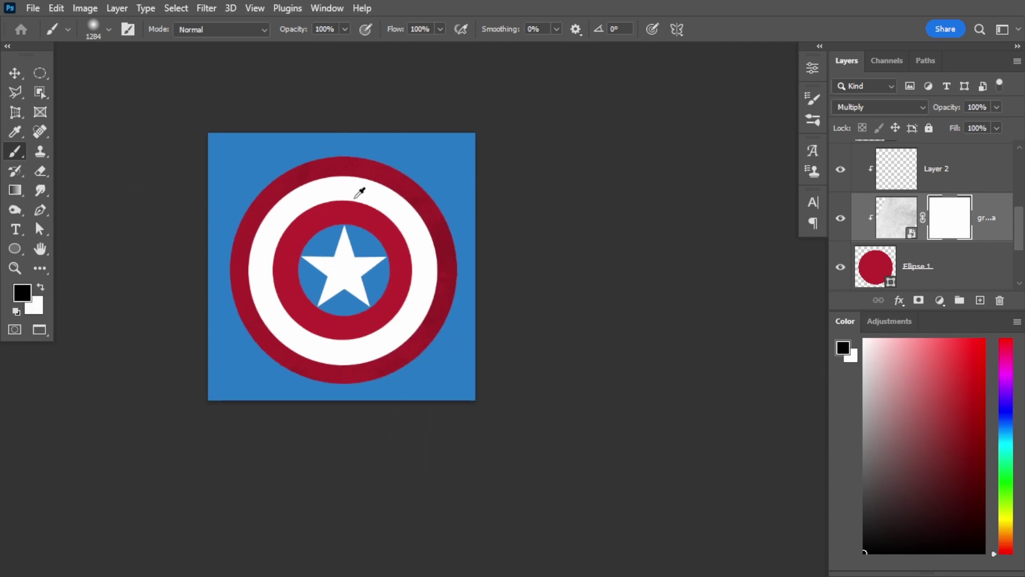
pyautogui.keyDown('alt'); pyautogui.scroll(1, 359, 194); pyautogui.keyUp('alt')
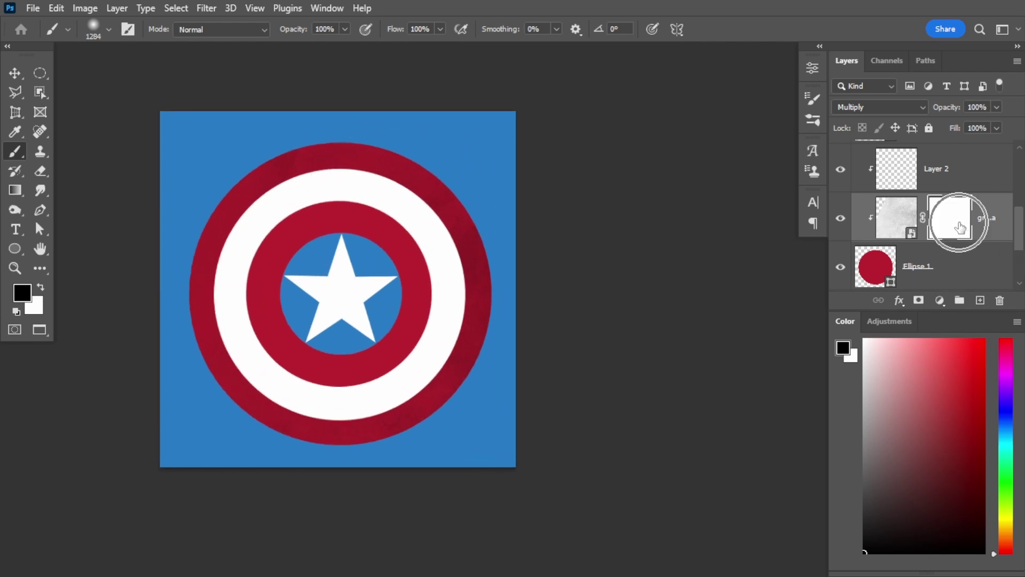
pyautogui.moveTo(591, 261)
pyautogui.mouseDown()
pyautogui.moveTo(596, 237)
pyautogui.moveTo(561, 259)
pyautogui.mouseUp()
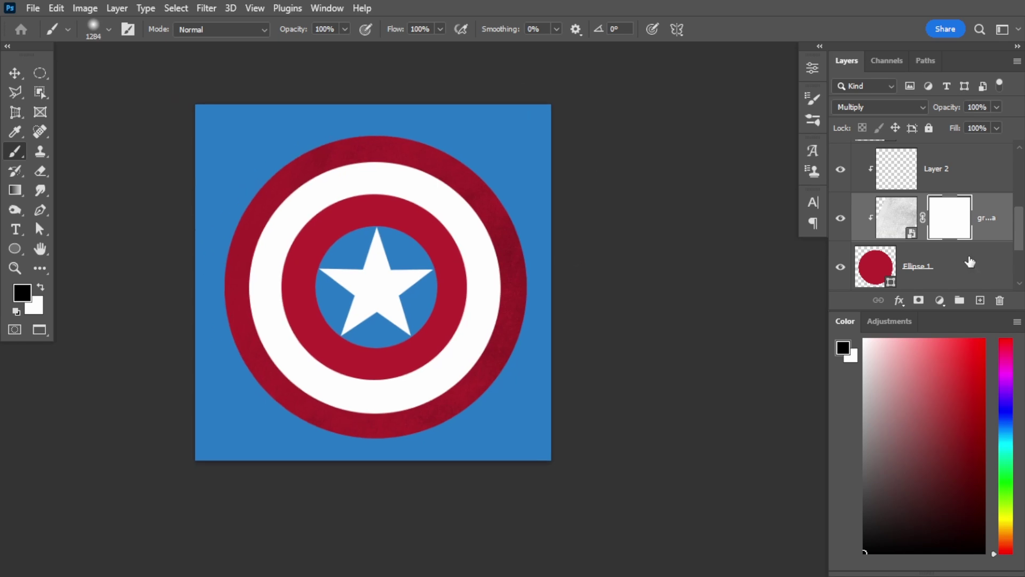
pyautogui.moveTo(950, 217); pyautogui.dragTo(974, 267)
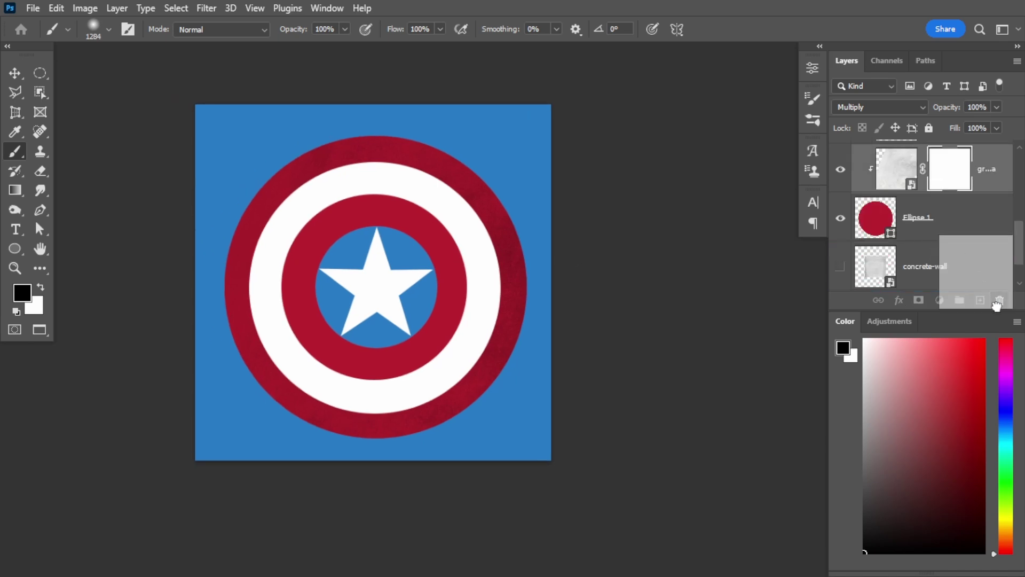
pyautogui.scroll(1, 972, 264)
pyautogui.click(955, 169)
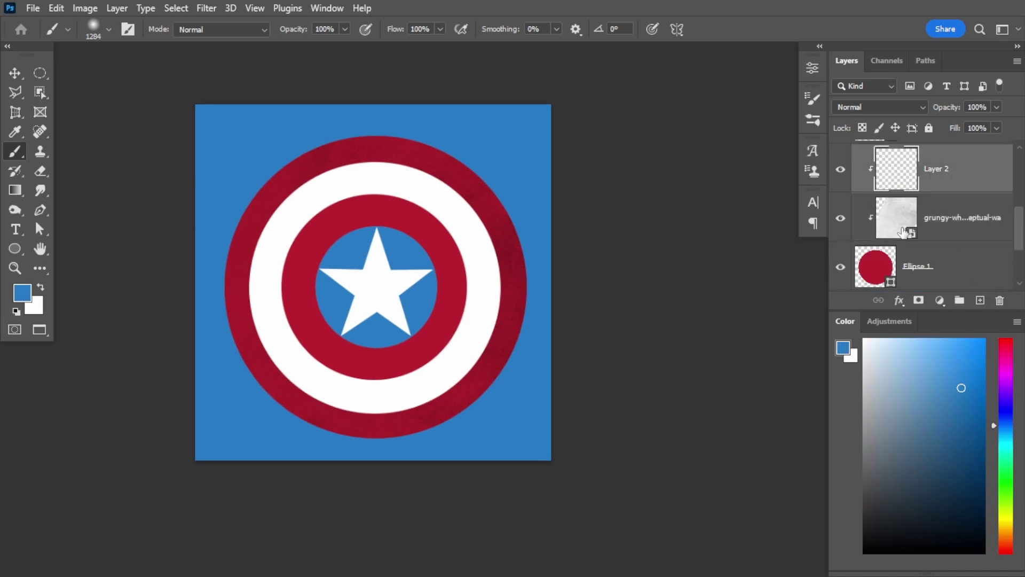
# Sample the ring's red, choose a darker red, and paint a first soft stroke on Layer 2.
pyautogui.keyDown('alt'); pyautogui.click(316, 235); pyautogui.keyUp('alt')
pyautogui.scroll(1, 327, 247)
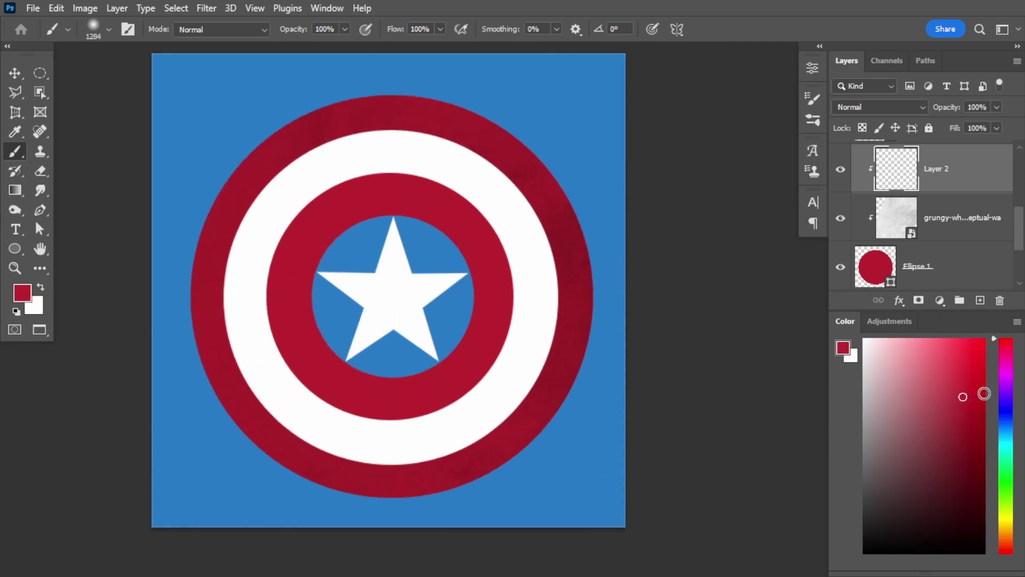
pyautogui.click(962, 440)
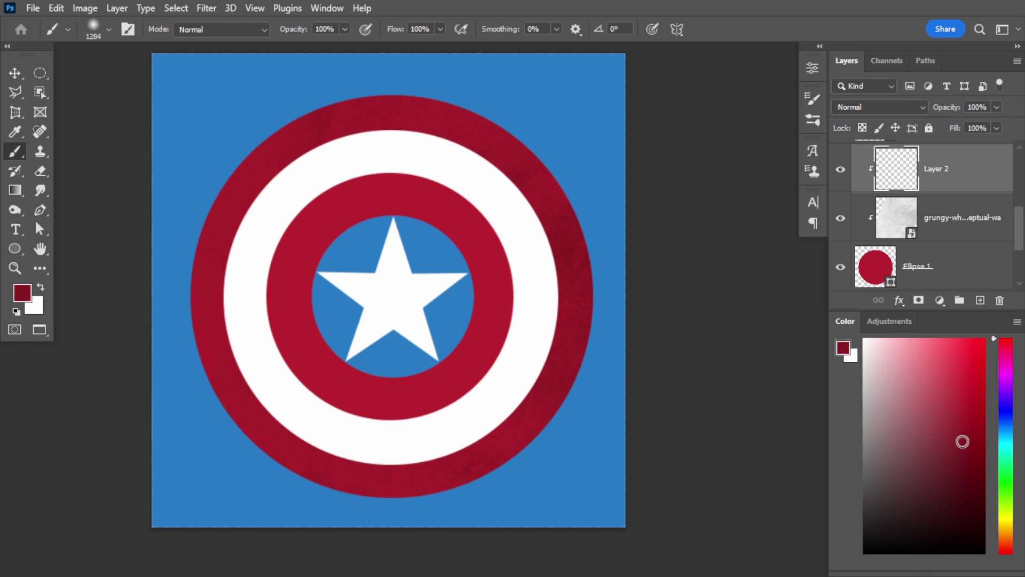
pyautogui.moveTo(636, 268); pyautogui.dragTo(646, 361)
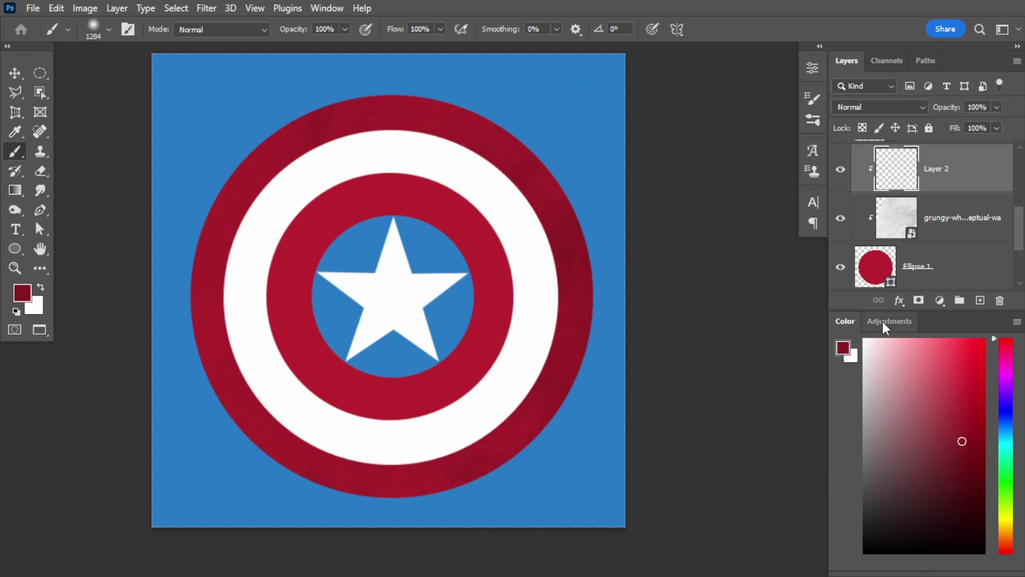
# Move Layer 2 under the texture and shade the ring's lower-right edge at 60% opacity, 71% flow.
pyautogui.moveTo(949, 172); pyautogui.dragTo(947, 238)
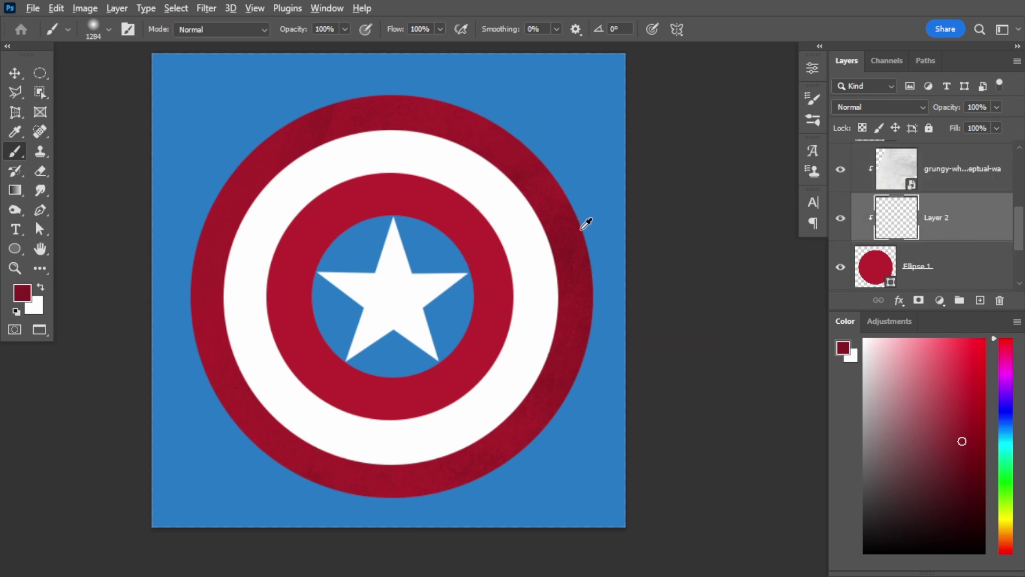
pyautogui.moveTo(584, 224); pyautogui.dragTo(484, 234)
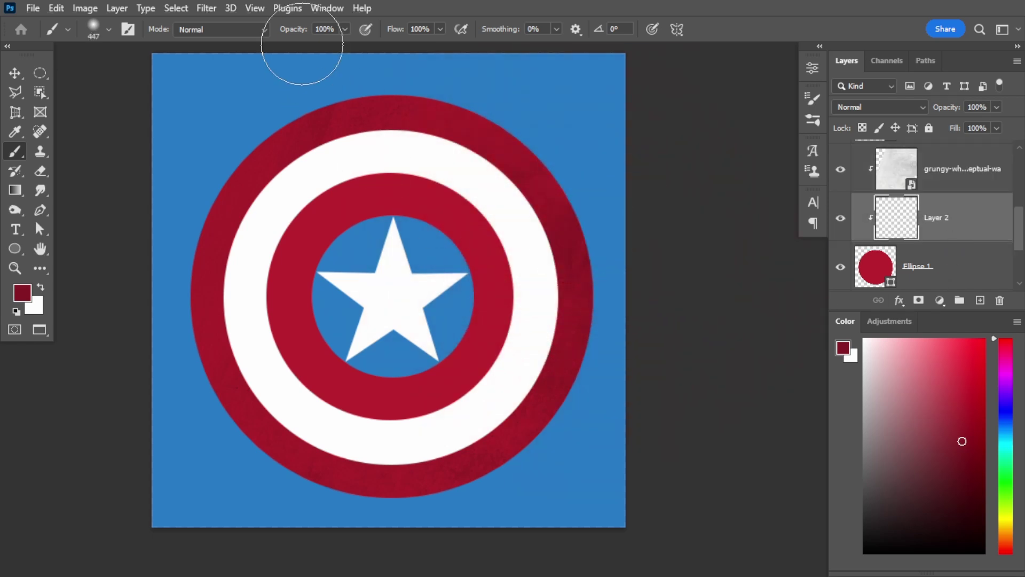
pyautogui.moveTo(293, 29); pyautogui.dragTo(274, 33)
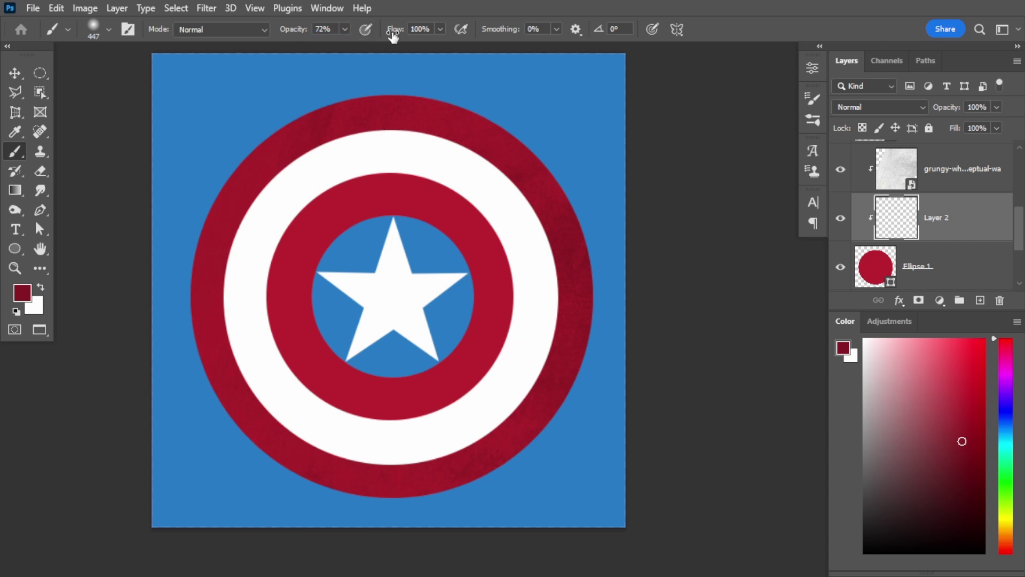
pyautogui.moveTo(395, 30); pyautogui.dragTo(379, 35)
pyautogui.moveTo(299, 30); pyautogui.dragTo(287, 33)
pyautogui.moveTo(624, 230)
pyautogui.mouseDown()
pyautogui.moveTo(435, 486)
pyautogui.moveTo(204, 492)
pyautogui.moveTo(329, 477)
pyautogui.mouseUp()
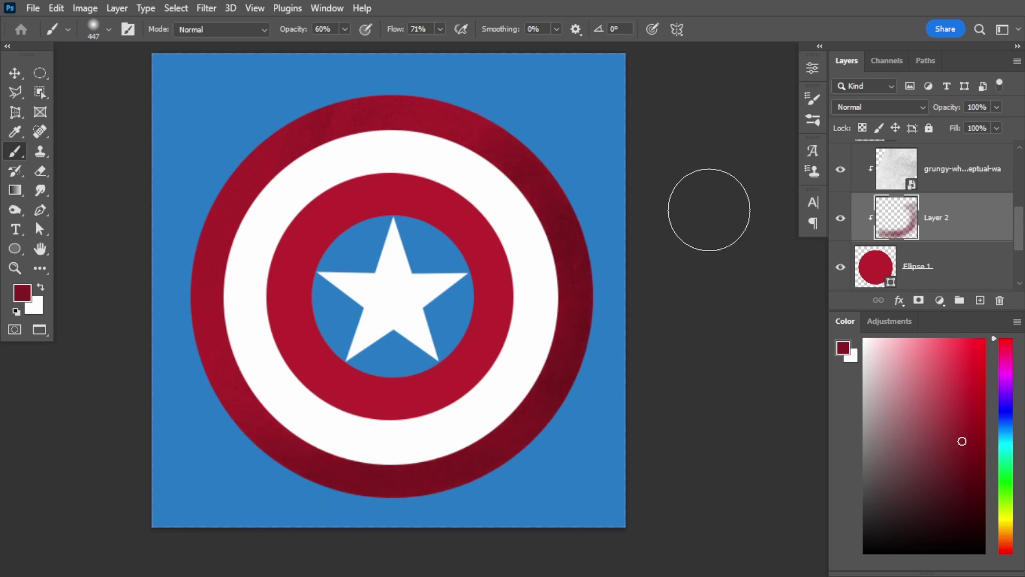
pyautogui.moveTo(580, 166)
pyautogui.mouseDown()
pyautogui.moveTo(610, 170)
pyautogui.moveTo(590, 229)
pyautogui.mouseUp()
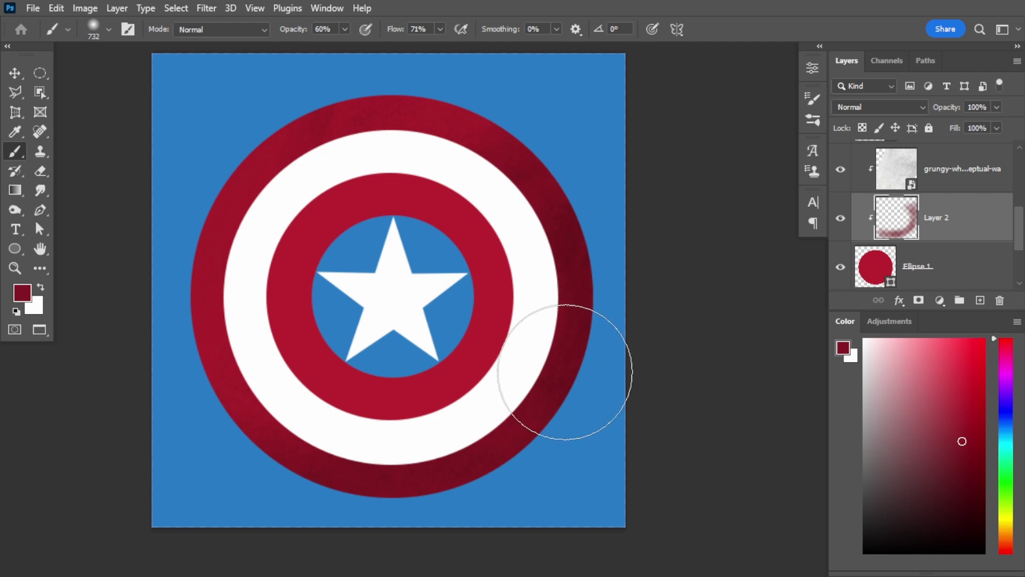
pyautogui.moveTo(600, 325)
pyautogui.mouseDown()
pyautogui.moveTo(533, 434)
pyautogui.moveTo(591, 400)
pyautogui.mouseUp()
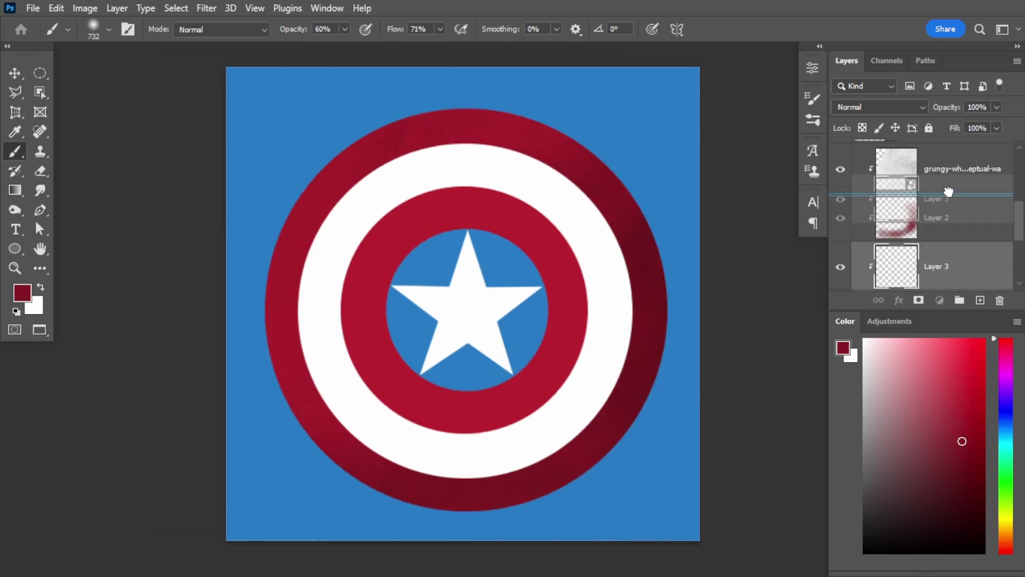
# Add Layer 3 and set the paint colour to a lighter red, #c8414d.
pyautogui.click(980, 300)
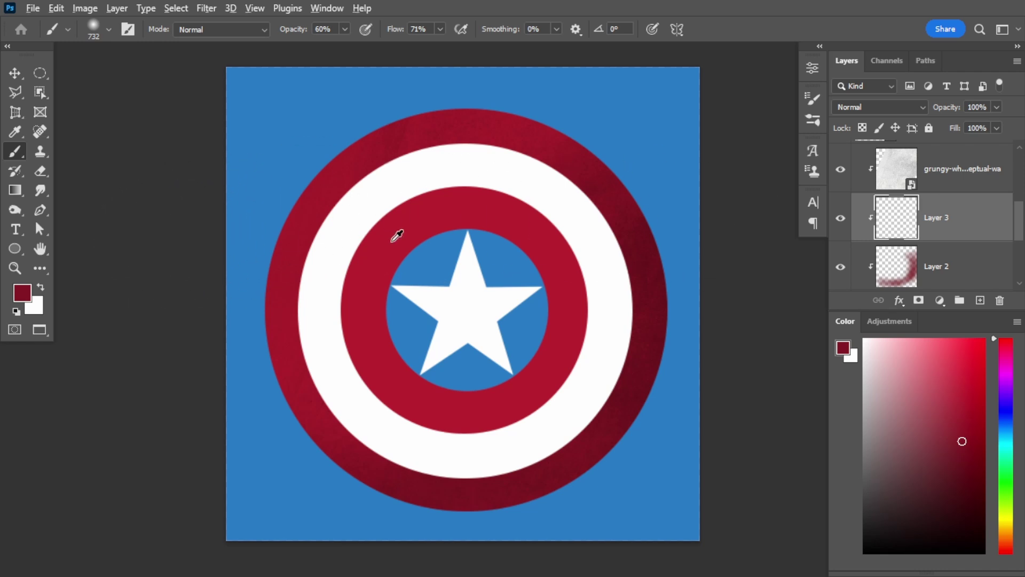
pyautogui.keyDown('alt'); pyautogui.click(391, 241); pyautogui.keyUp('alt')
pyautogui.click(22, 294)
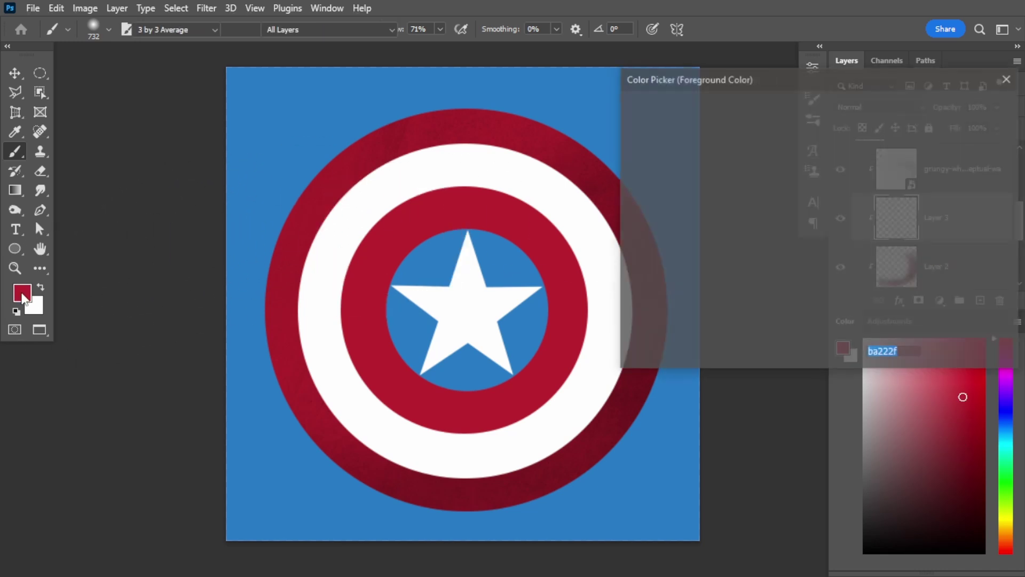
pyautogui.click(756, 160)
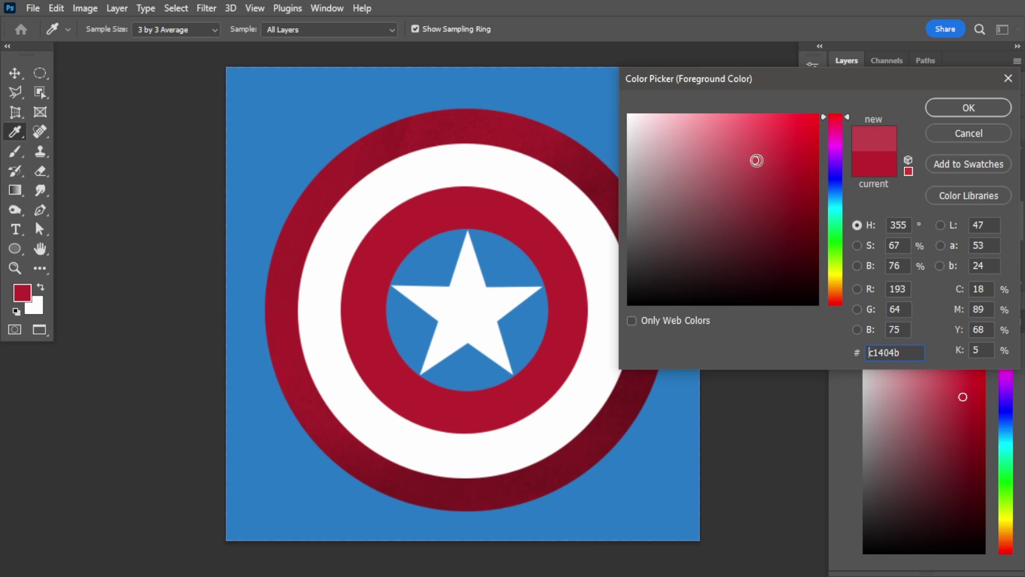
pyautogui.moveTo(755, 157); pyautogui.dragTo(758, 155)
pyautogui.click(955, 109)
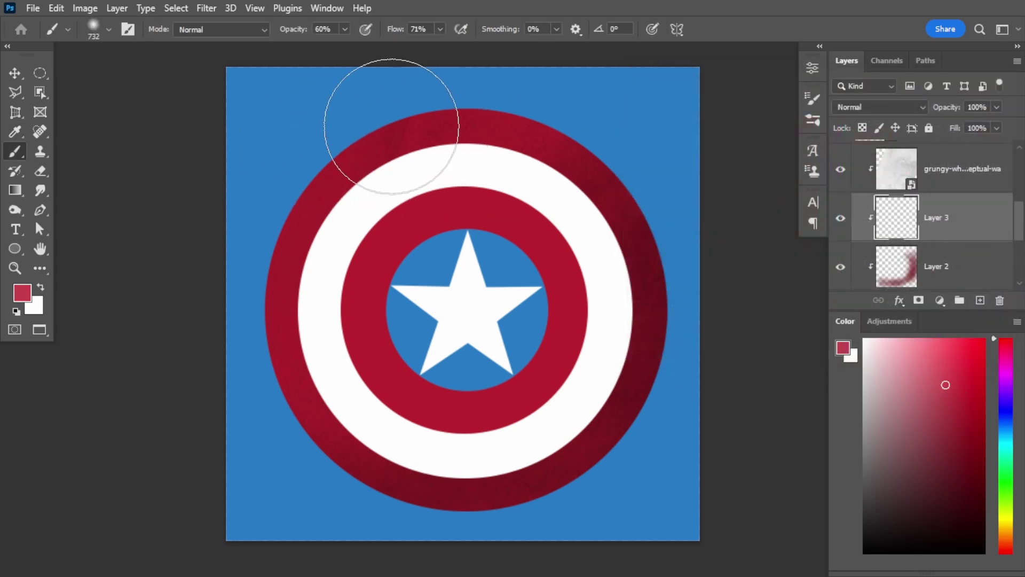
# Paint a soft highlight over the outer ring's upper-left edge.
pyautogui.moveTo(258, 183)
pyautogui.mouseDown()
pyautogui.moveTo(366, 110)
pyautogui.moveTo(264, 201)
pyautogui.mouseUp()
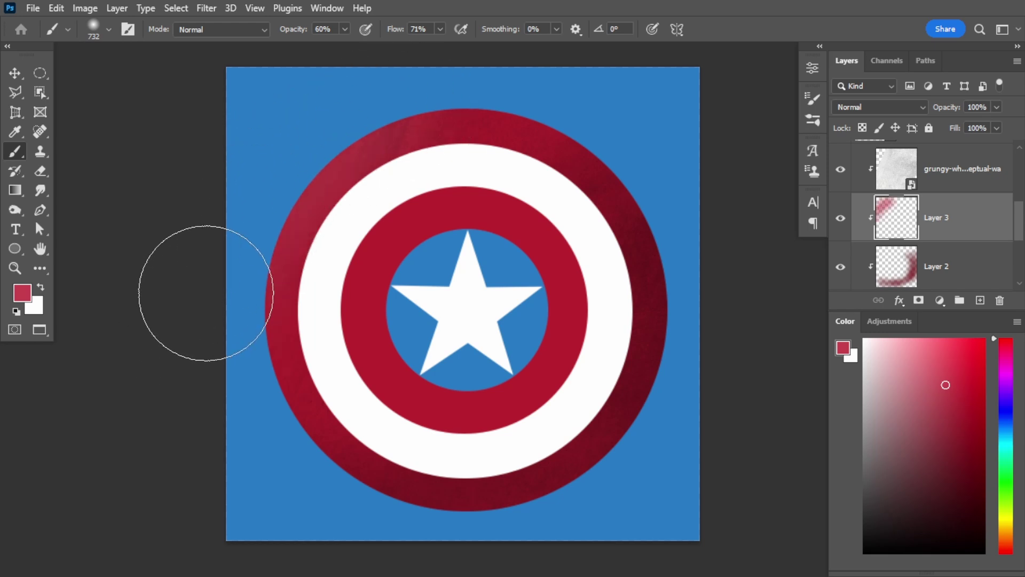
pyautogui.moveTo(232, 352)
pyautogui.mouseDown()
pyautogui.moveTo(251, 207)
pyautogui.moveTo(332, 85)
pyautogui.moveTo(167, 270)
pyautogui.moveTo(226, 253)
pyautogui.mouseUp()
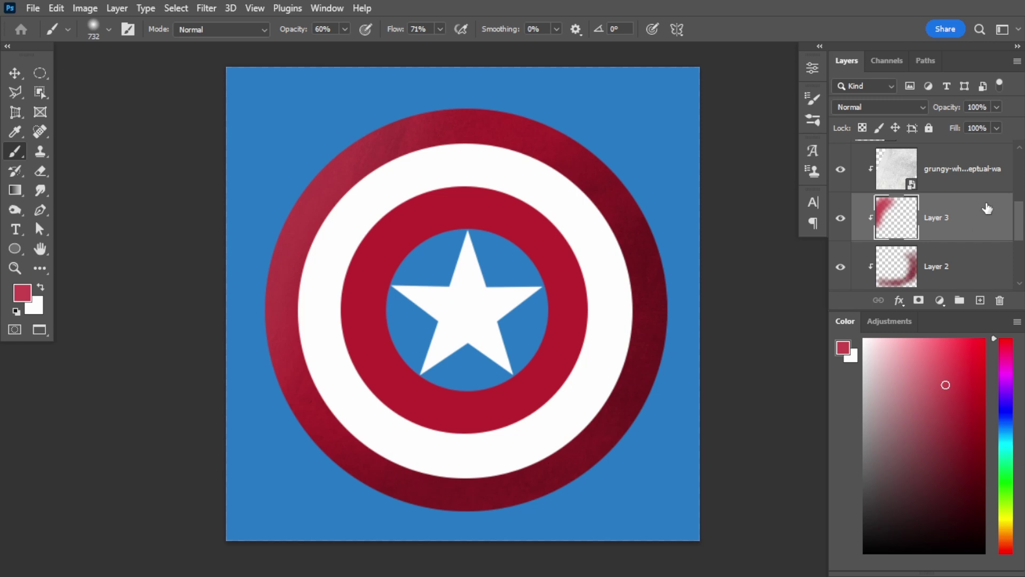
pyautogui.click(983, 187)
pyautogui.scroll(-1, 971, 208)
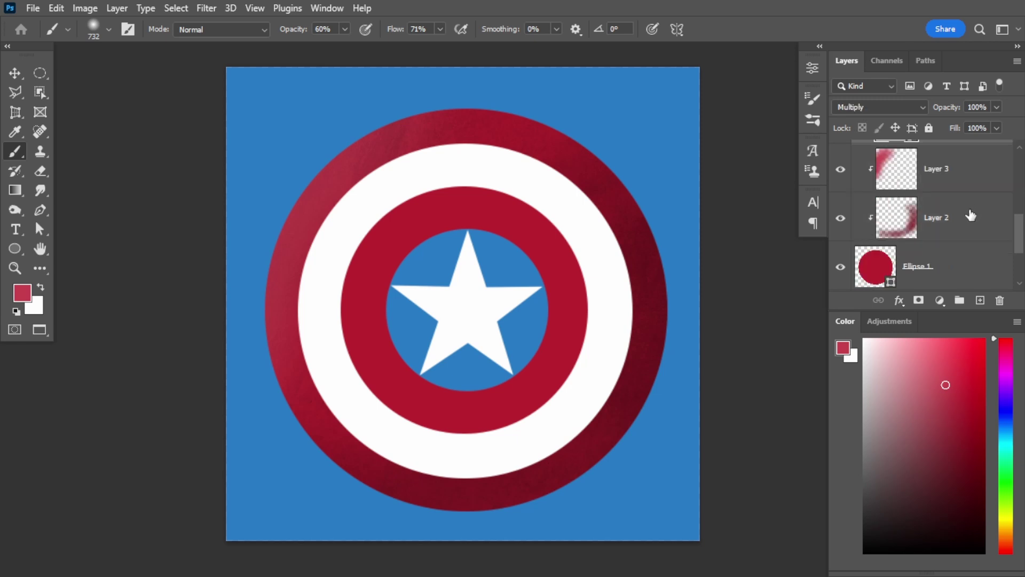
# Group Ellipse 1 with its shading and texture layers as '01' and expand the group.
pyautogui.keyDown('shift'); pyautogui.click(972, 277); pyautogui.keyUp('shift')
pyautogui.click(959, 300)
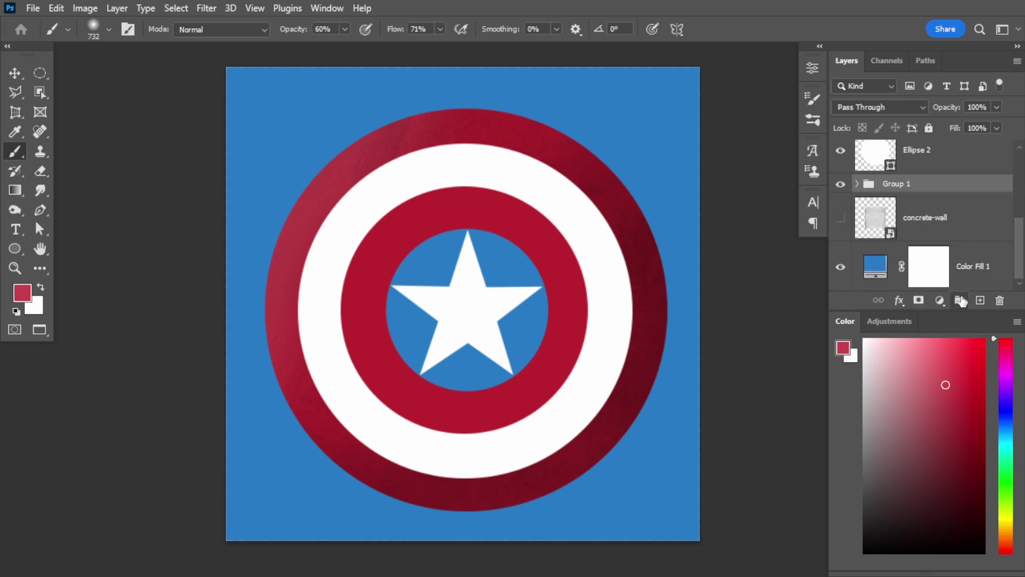
pyautogui.doubleClick(895, 184)
pyautogui.write('01')
pyautogui.press('Return')
pyautogui.click(907, 167)
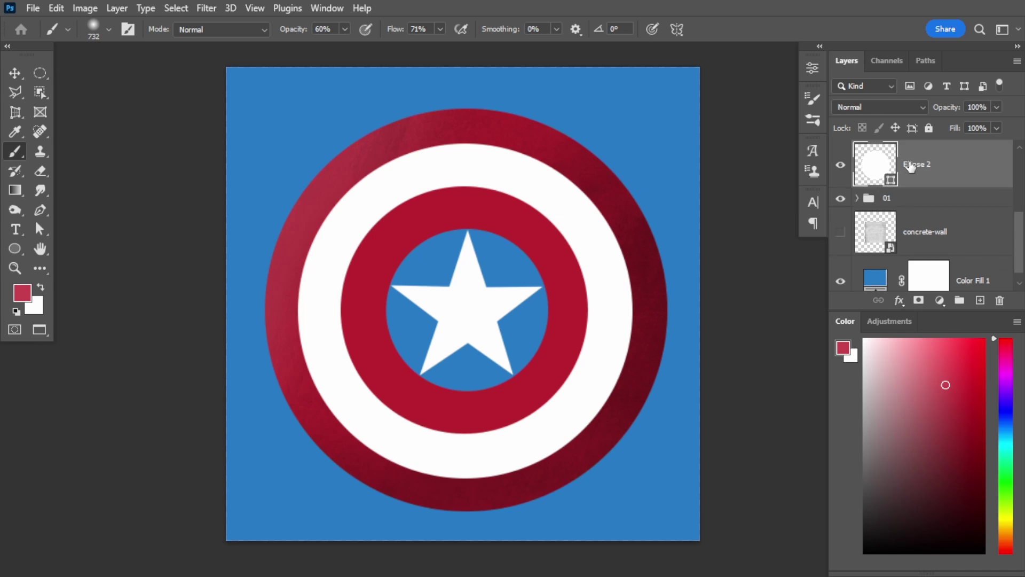
pyautogui.scroll(2, 910, 176)
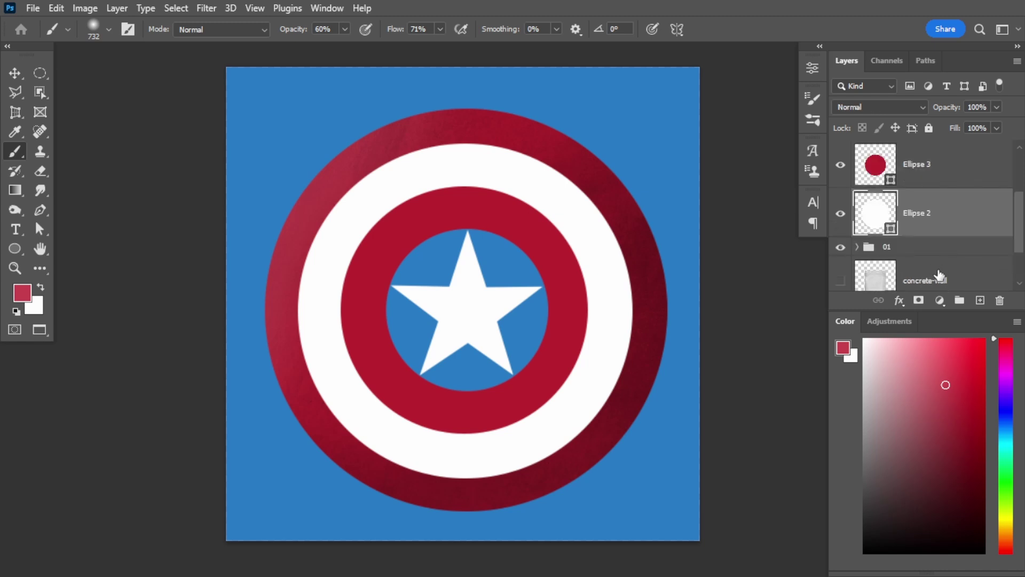
pyautogui.click(858, 247)
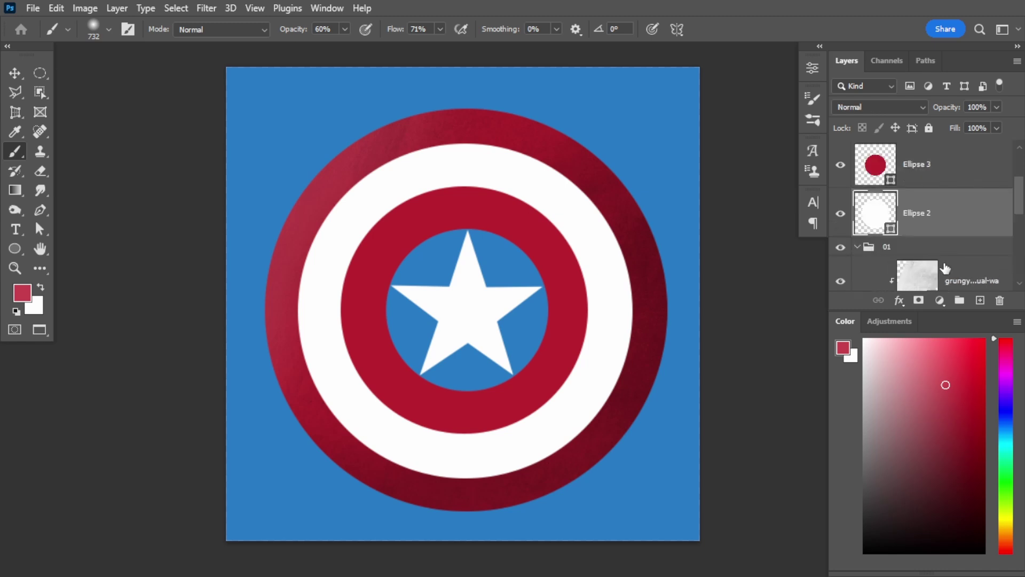
# Duplicate the grunge texture above Ellipse 2, clip it, and rotate it about 157°.
pyautogui.moveTo(954, 277); pyautogui.dragTo(928, 224)
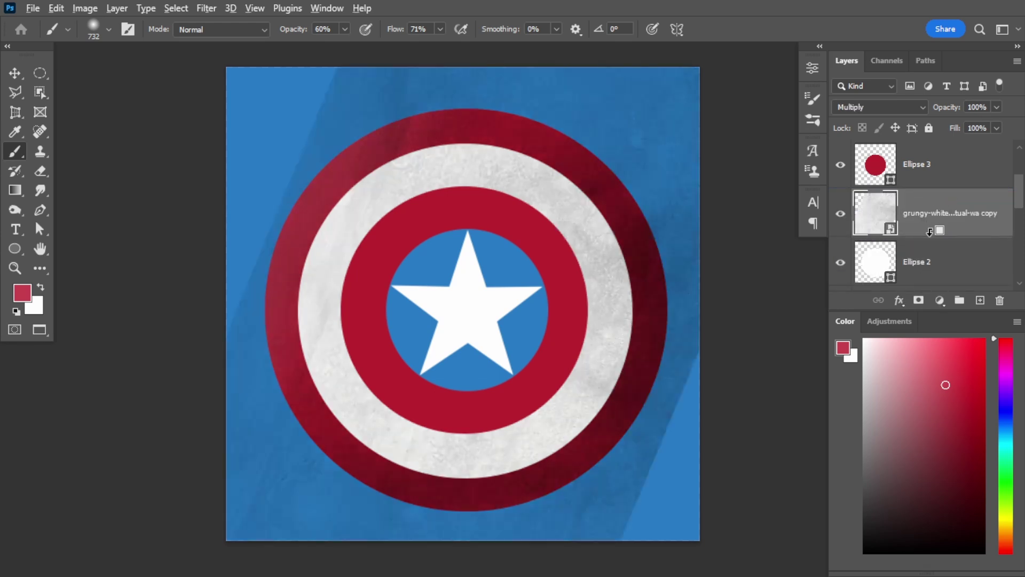
pyautogui.keyDown('alt'); pyautogui.click(930, 231); pyautogui.keyUp('alt')
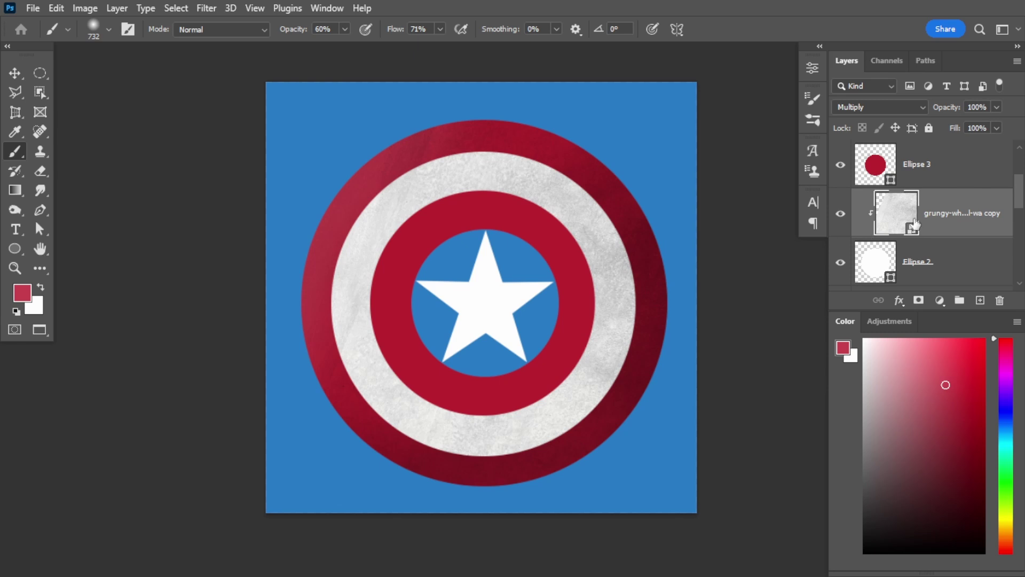
pyautogui.click(15, 72)
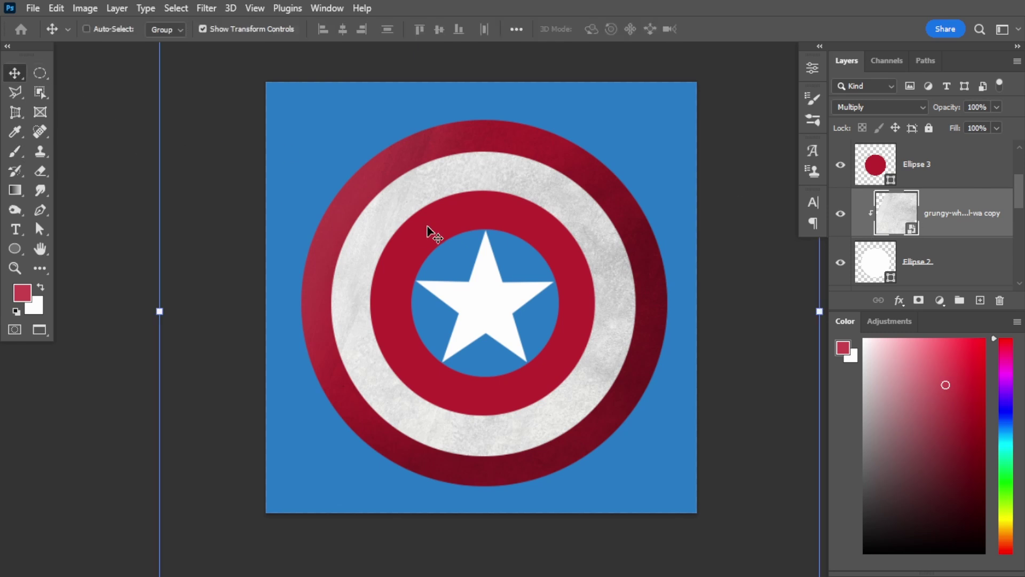
pyautogui.scroll(-3, 451, 232)
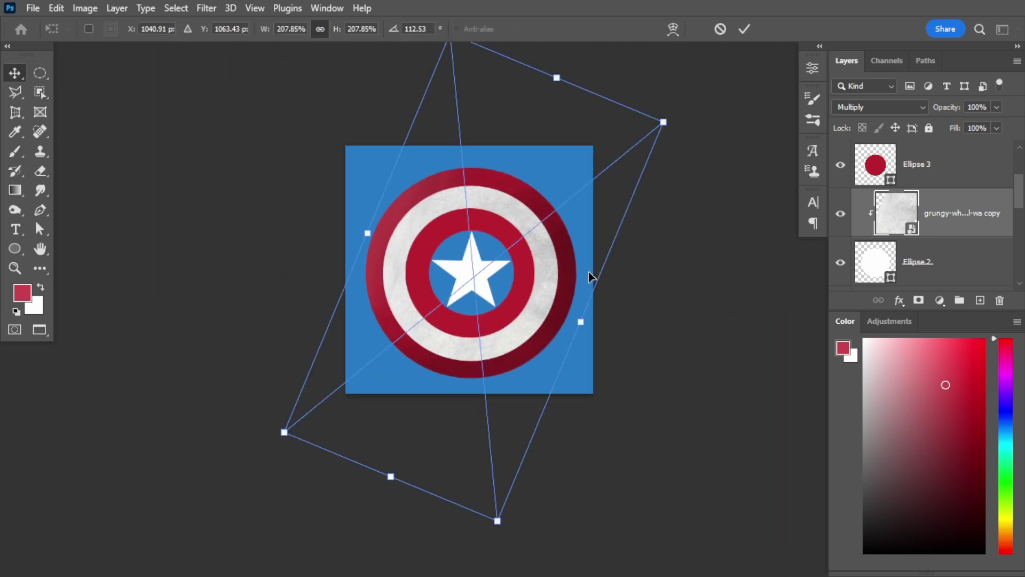
pyautogui.hotkey('ctrl', 't')
pyautogui.moveTo(678, 117)
pyautogui.mouseDown()
pyautogui.moveTo(766, 336)
pyautogui.moveTo(732, 300)
pyautogui.mouseUp()
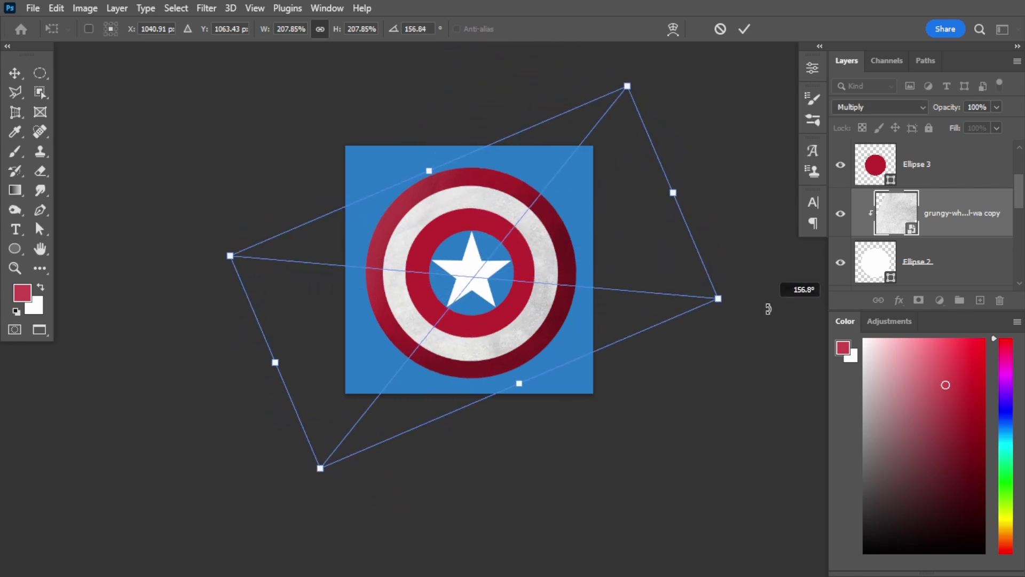
pyautogui.click(745, 30)
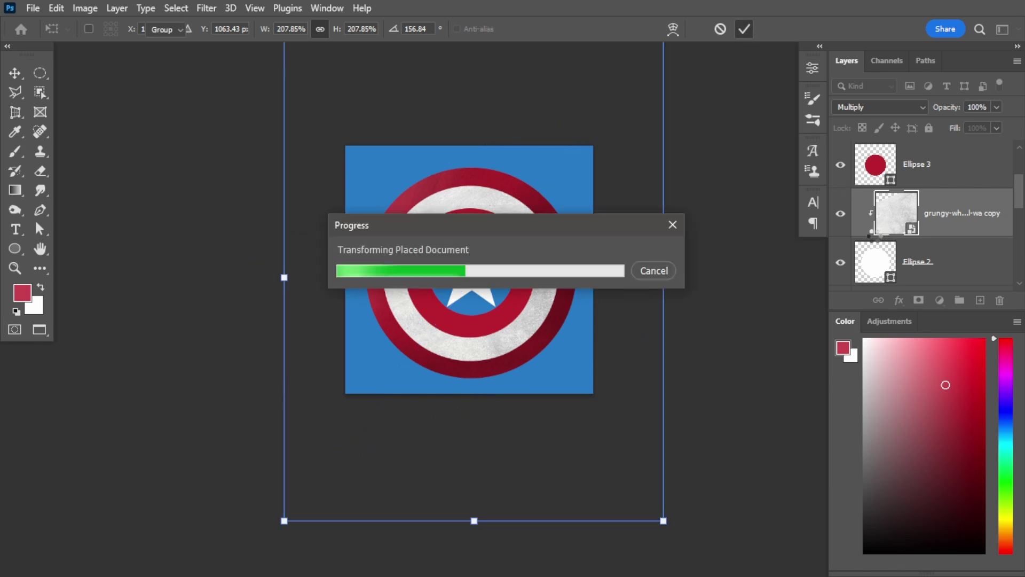
pyautogui.scroll(2, 515, 237)
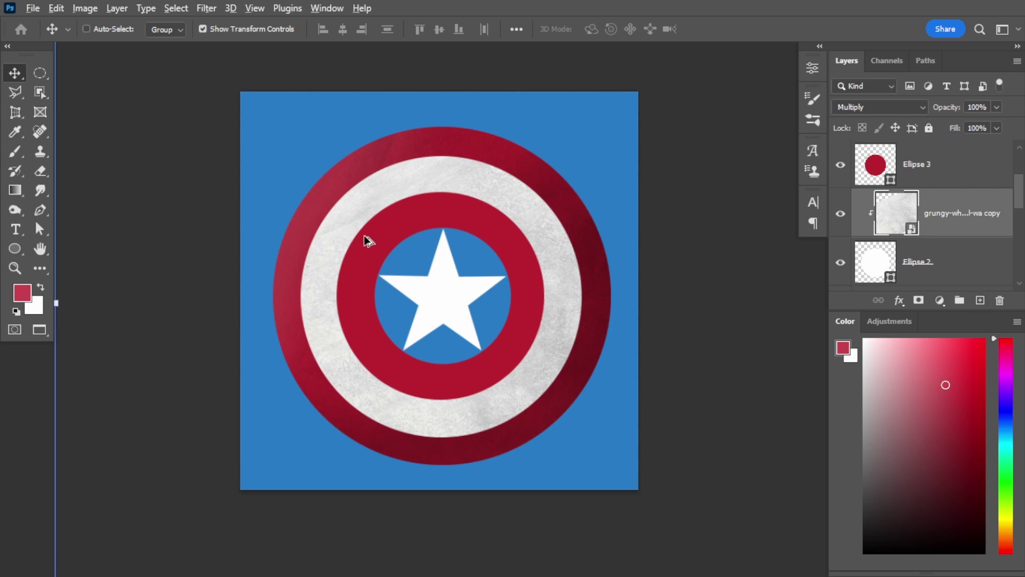
pyautogui.scroll(1, 368, 238)
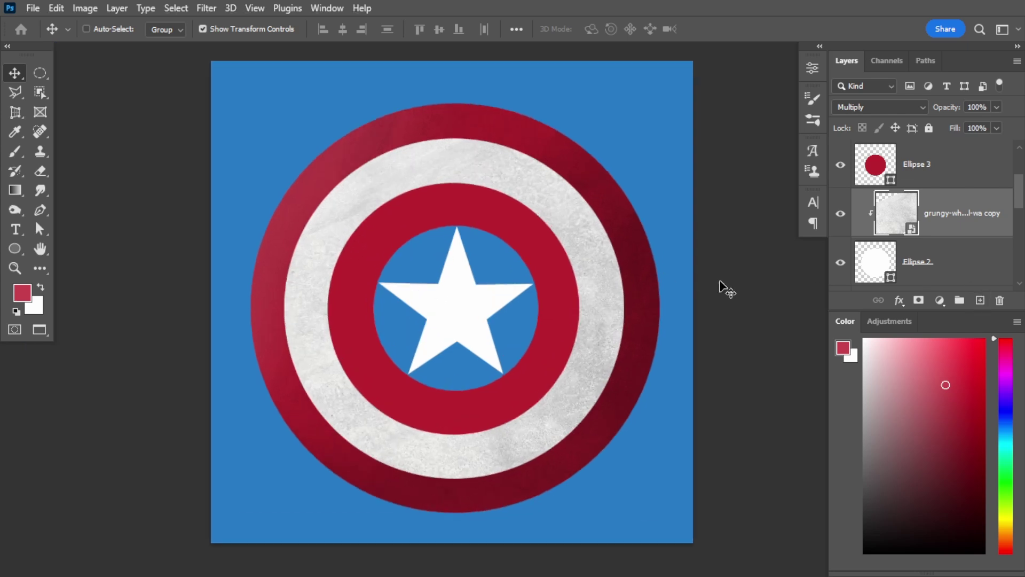
# Mask the grunge copy and paint out the texture on the white ring's upper-left.
pyautogui.click(919, 301)
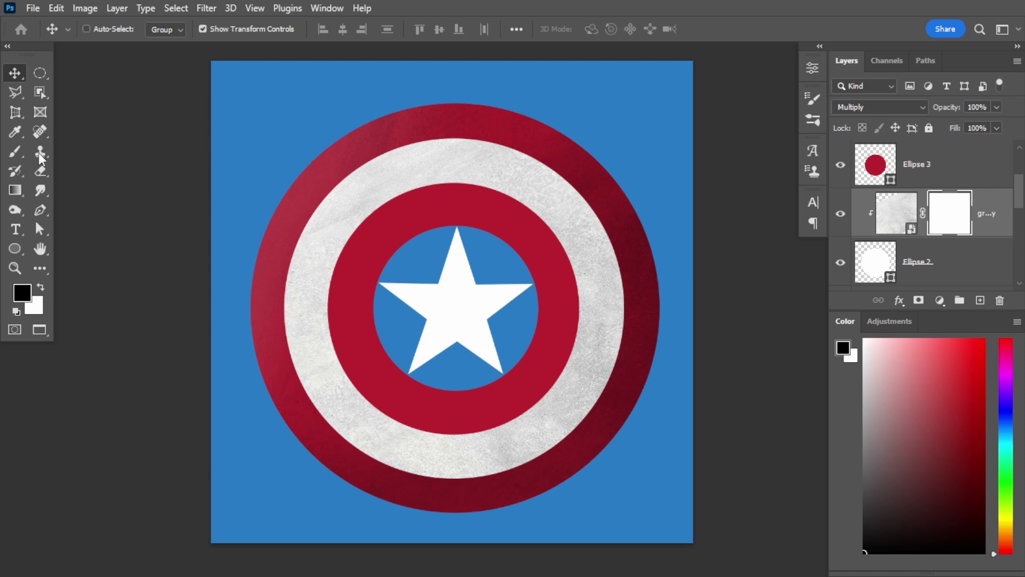
pyautogui.click(16, 152)
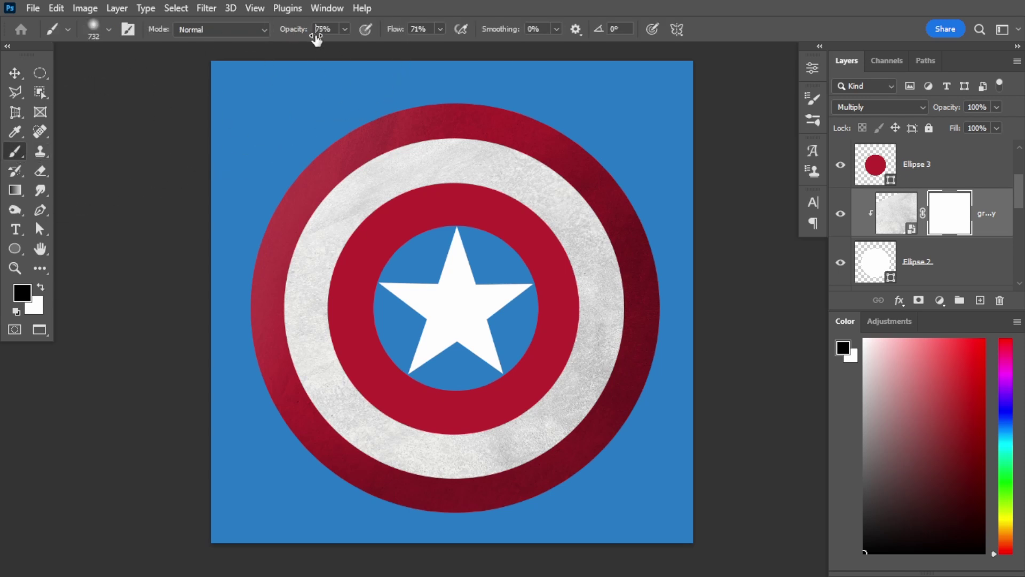
pyautogui.moveTo(472, 126); pyautogui.dragTo(527, 293)
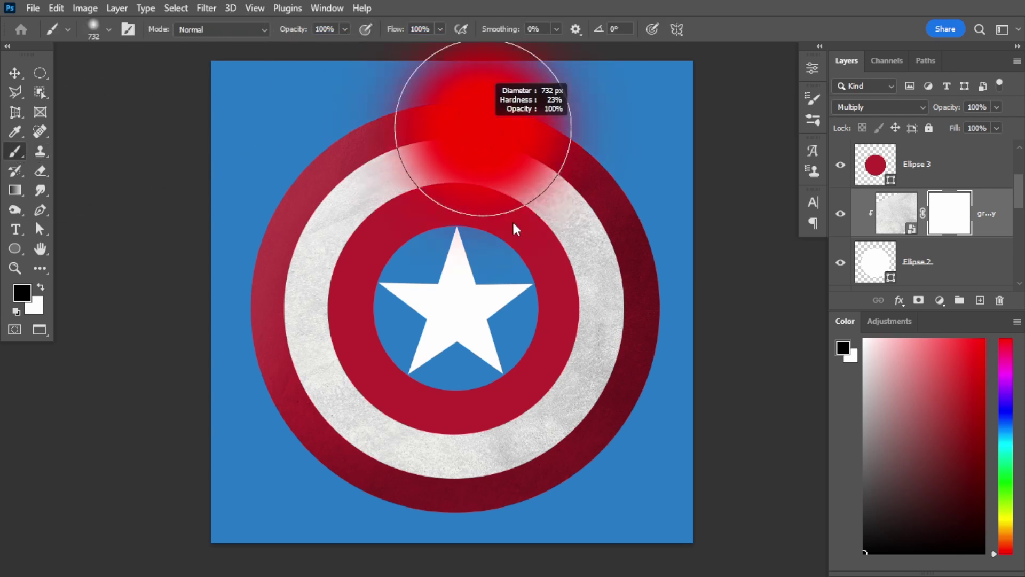
pyautogui.moveTo(332, 183)
pyautogui.mouseDown()
pyautogui.moveTo(322, 194)
pyautogui.moveTo(348, 296)
pyautogui.moveTo(344, 105)
pyautogui.mouseUp()
pyautogui.moveTo(241, 306); pyautogui.dragTo(240, 360)
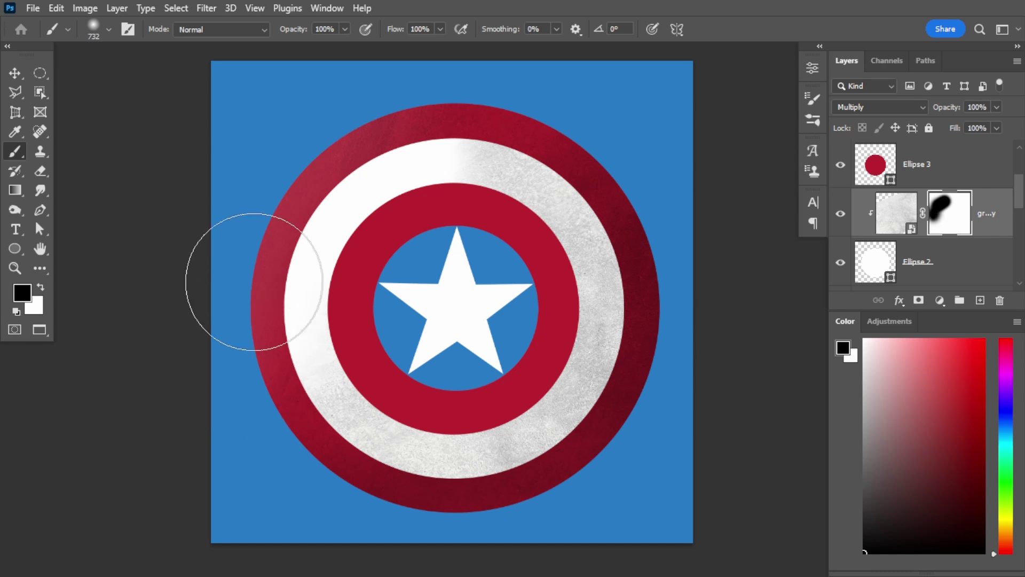
# Brush white at 48% opacity with a fully soft brush to partly restore the texture.
pyautogui.moveTo(328, 189)
pyautogui.mouseDown()
pyautogui.moveTo(329, 205)
pyautogui.moveTo(355, 126)
pyautogui.mouseUp()
pyautogui.write('48')
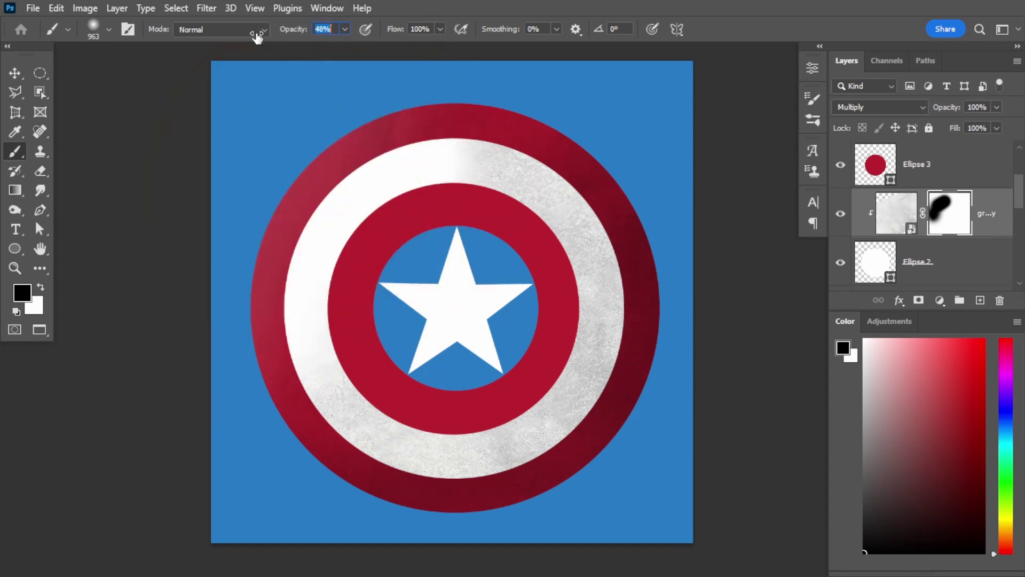
pyautogui.press('Return')
pyautogui.click(41, 287)
pyautogui.moveTo(315, 224); pyautogui.dragTo(309, 264)
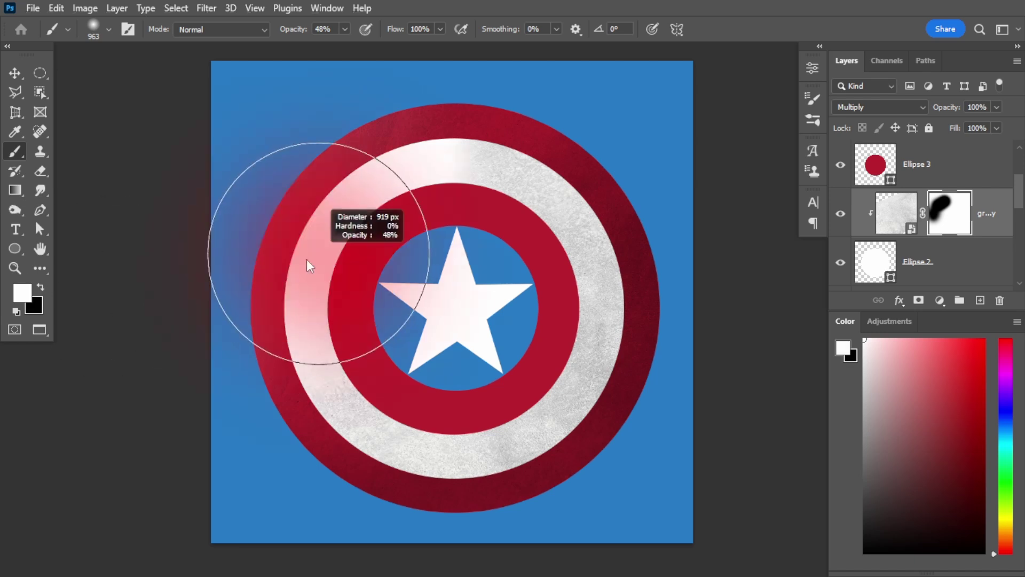
pyautogui.moveTo(331, 149)
pyautogui.mouseDown()
pyautogui.moveTo(409, 216)
pyautogui.moveTo(506, 210)
pyautogui.moveTo(561, 273)
pyautogui.moveTo(572, 218)
pyautogui.mouseUp()
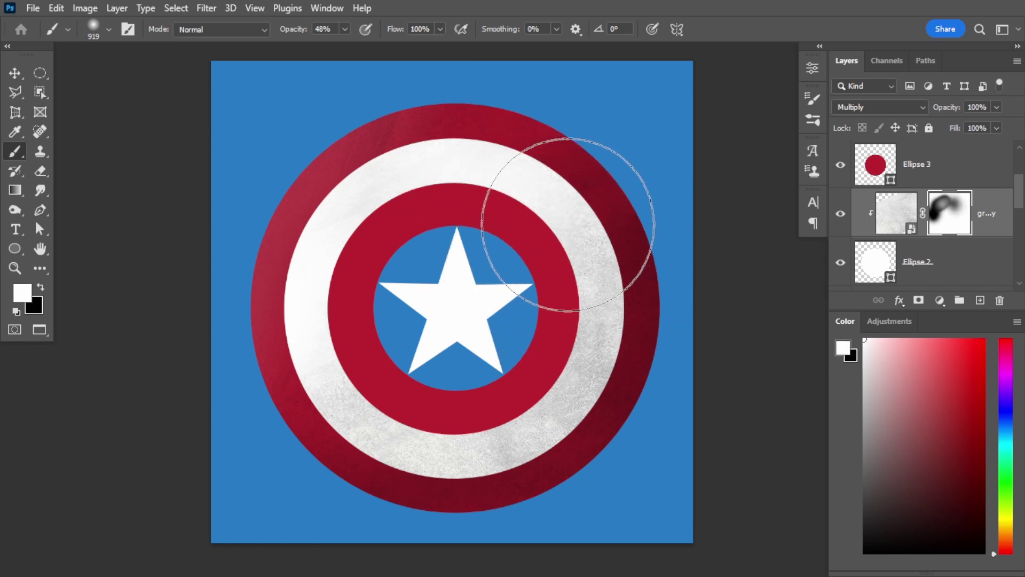
pyautogui.press('x')
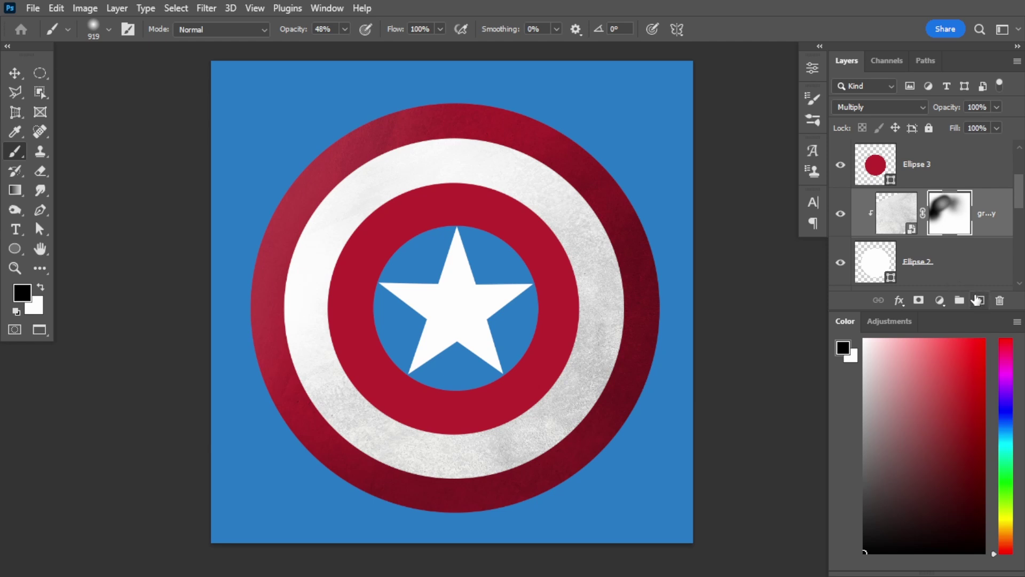
# Create a layer clipped to the white ring; set the brush to 83% flow, slightly harder edges.
pyautogui.click(964, 284)
pyautogui.click(979, 300)
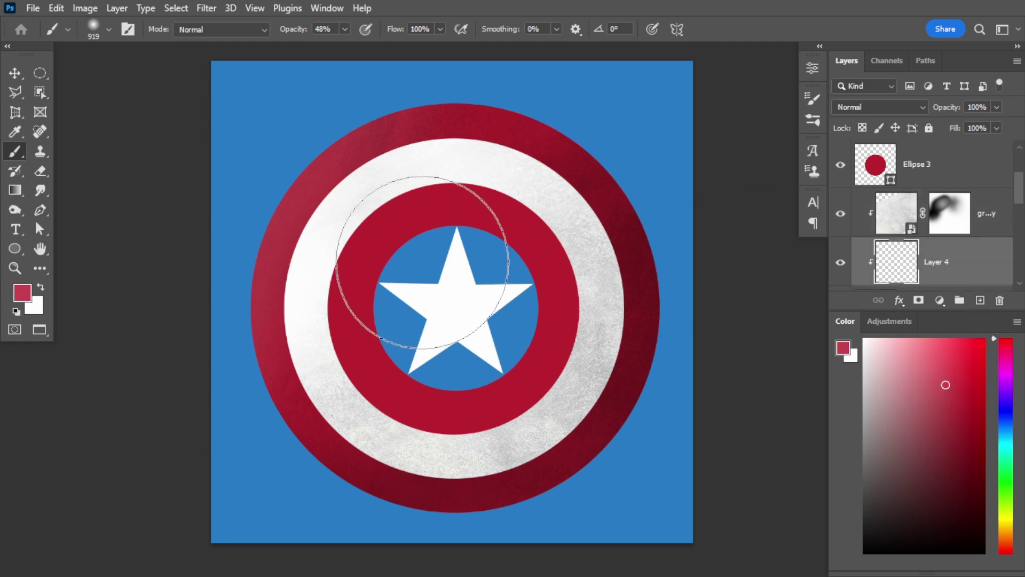
pyautogui.rightClick(287, 237)
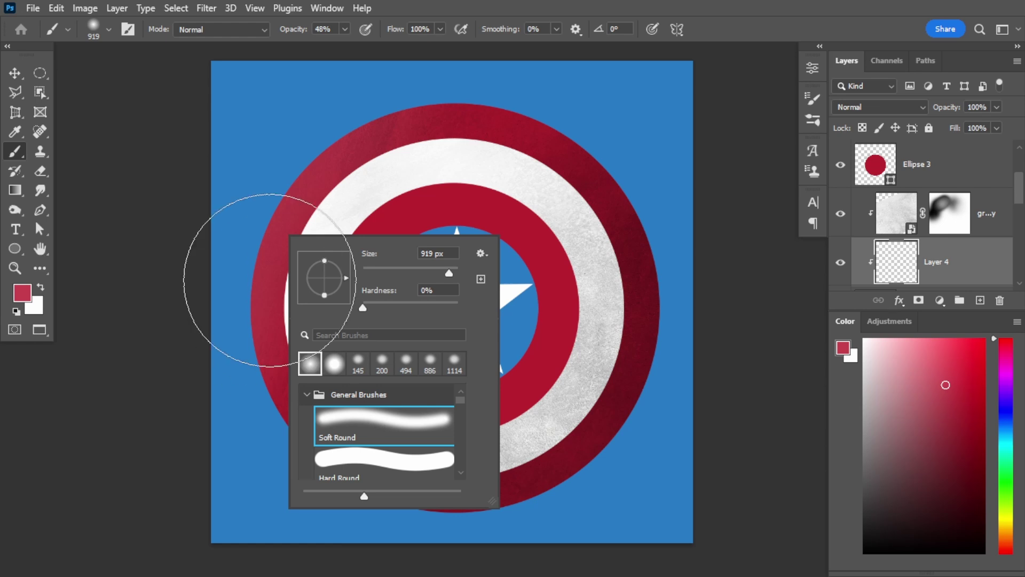
pyautogui.keyDown('alt'); pyautogui.rightClick(254, 161); pyautogui.keyUp('alt')
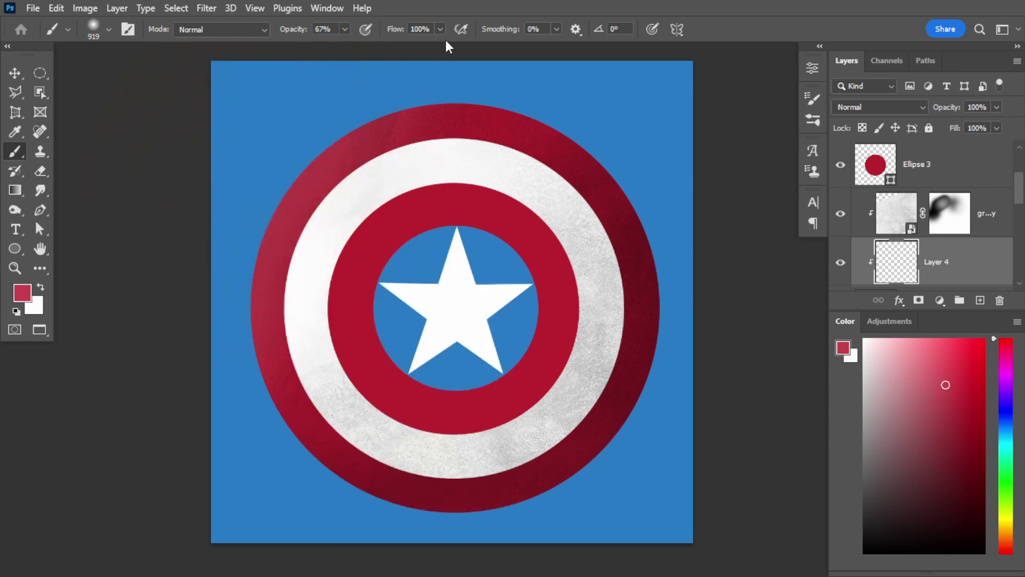
pyautogui.write('83')
pyautogui.press('Return')
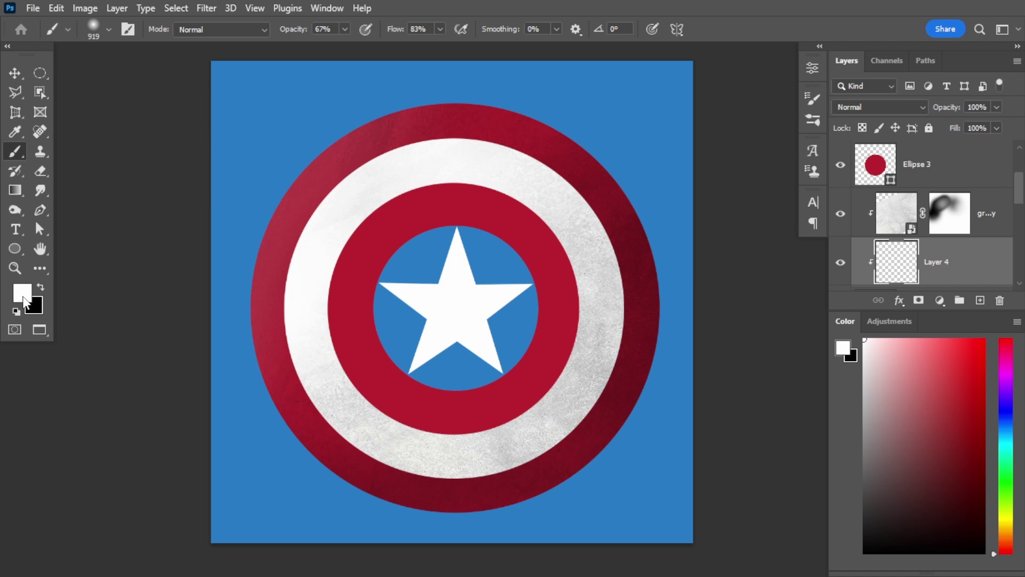
# Paint light grey #cfcfcf shading over the lower and right parts of the rings.
pyautogui.click(24, 299)
pyautogui.click(626, 150)
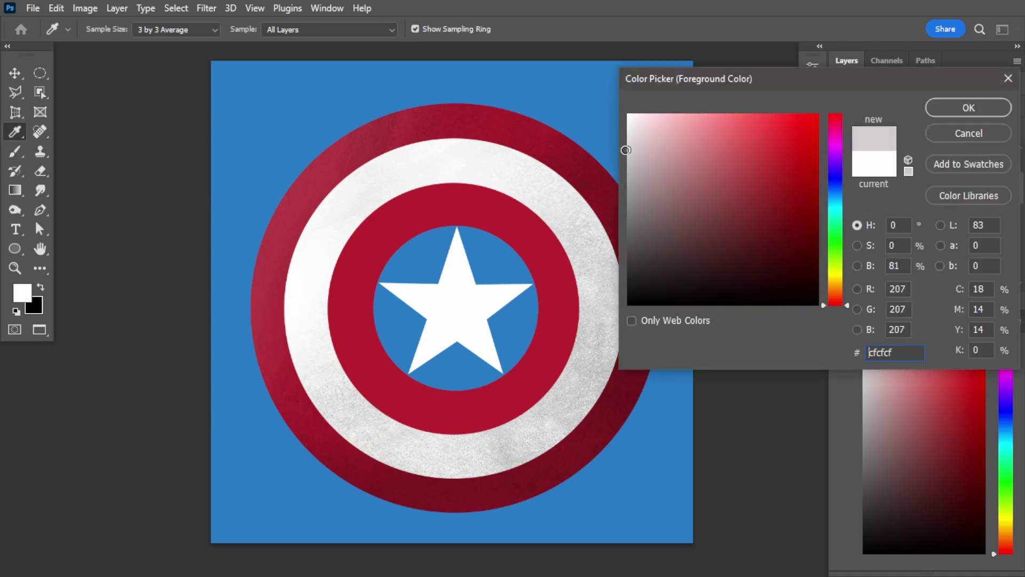
pyautogui.click(994, 109)
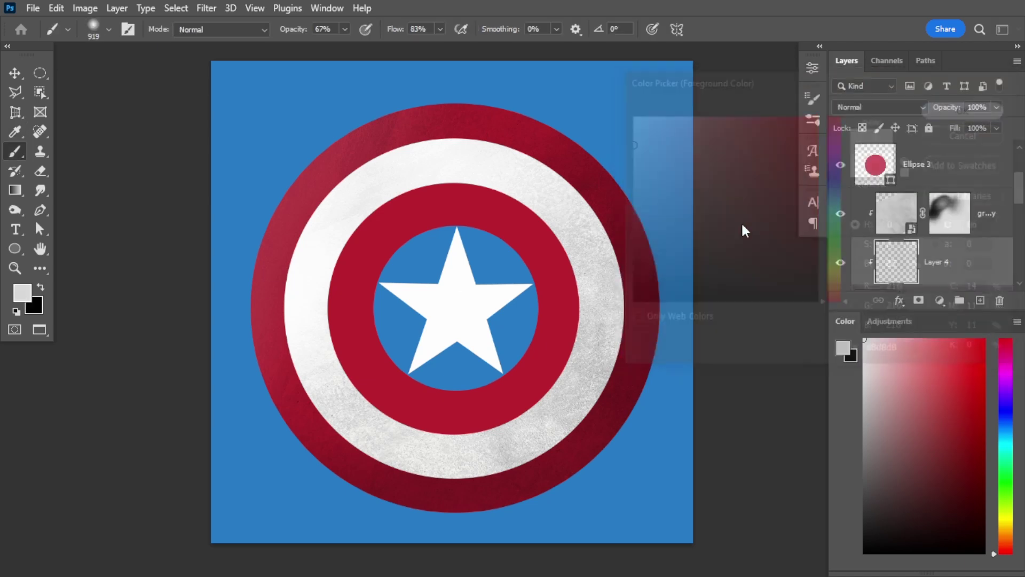
pyautogui.moveTo(584, 247); pyautogui.dragTo(551, 218)
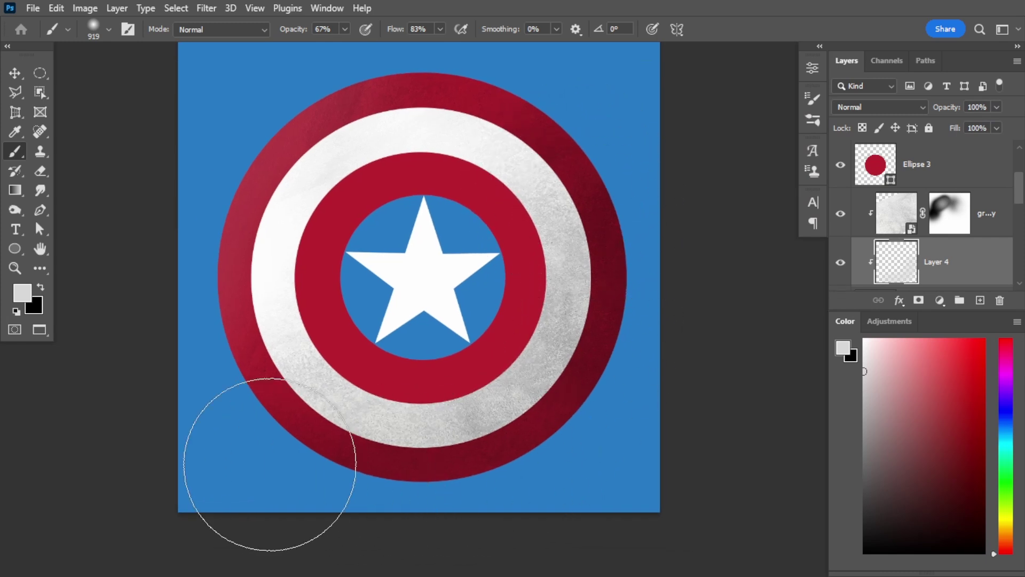
pyautogui.moveTo(267, 464); pyautogui.dragTo(627, 432)
pyautogui.moveTo(476, 474); pyautogui.dragTo(639, 250)
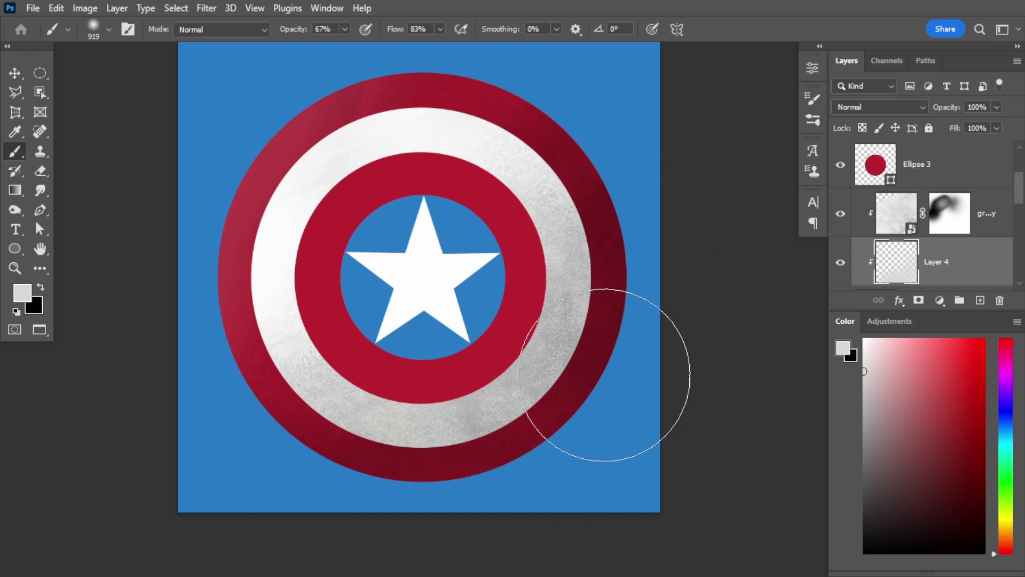
pyautogui.moveTo(470, 382); pyautogui.dragTo(488, 390)
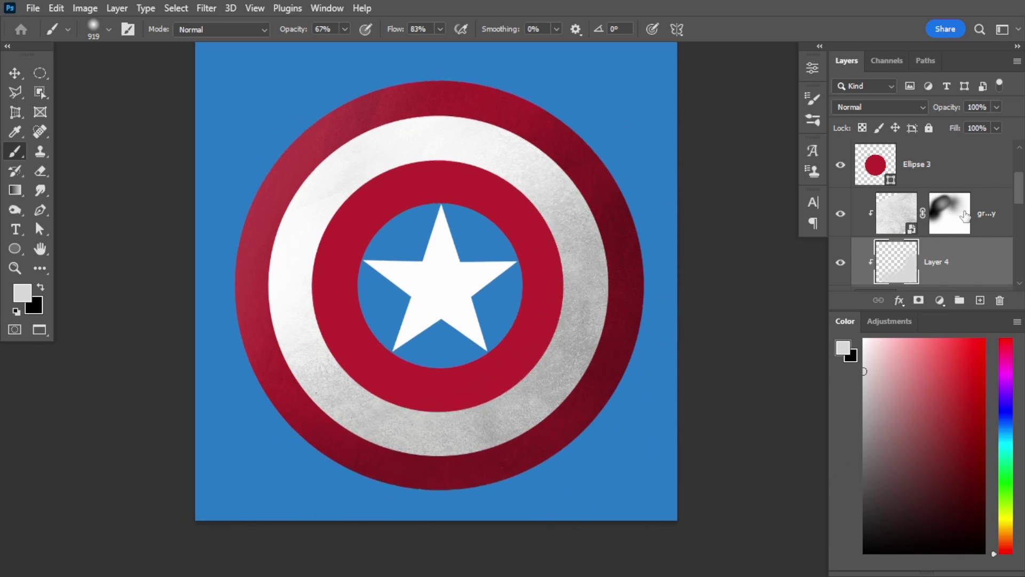
# Group the grungy copy, Layer 4 and Ellipse 2 as '02', then copy the grunge above Ellipse 3.
pyautogui.click(987, 216)
pyautogui.scroll(-1, 985, 230)
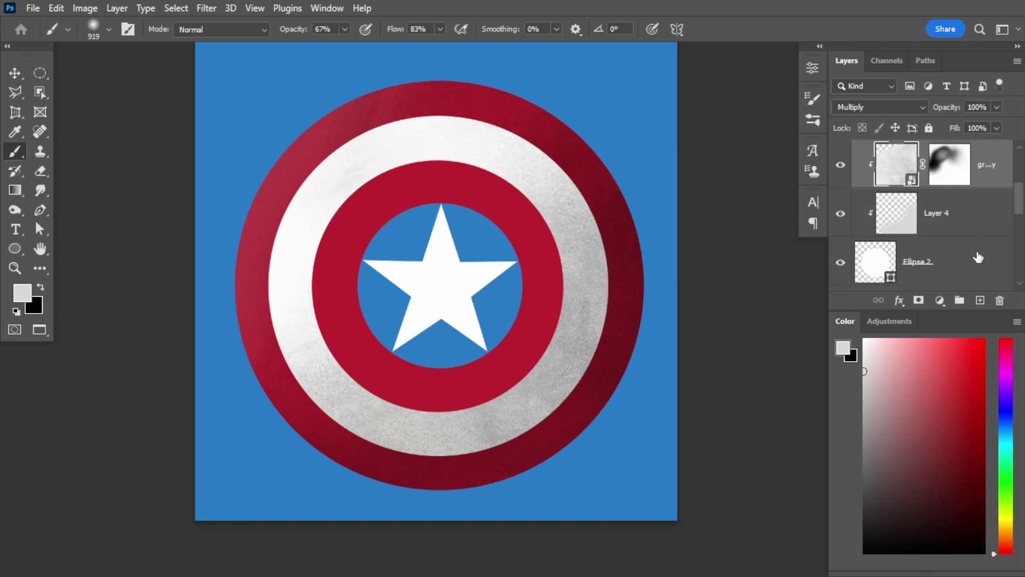
pyautogui.keyDown('shift'); pyautogui.click(983, 275); pyautogui.keyUp('shift')
pyautogui.click(960, 300)
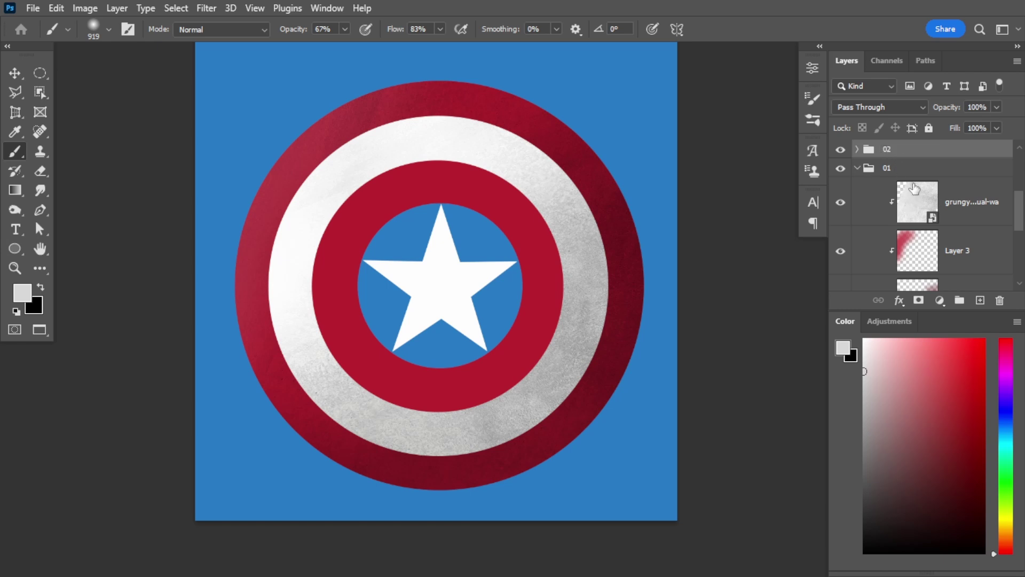
pyautogui.scroll(2, 915, 188)
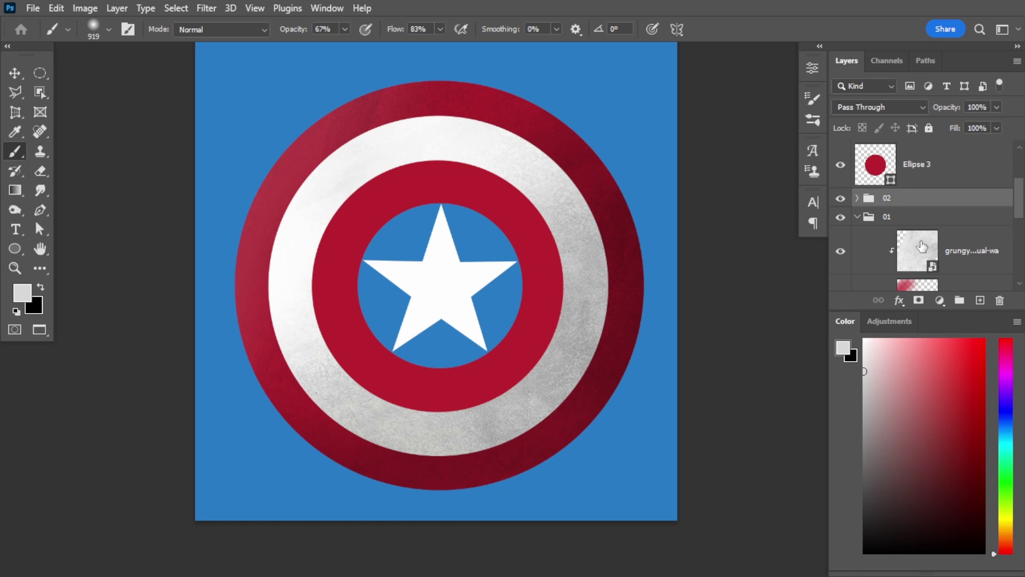
pyautogui.moveTo(921, 246); pyautogui.dragTo(928, 158)
# Clip the grunge texture copy to Ellipse 3 and zoom out to see the whole shield.
pyautogui.keyDown('alt'); pyautogui.click(927, 187); pyautogui.keyUp('alt')
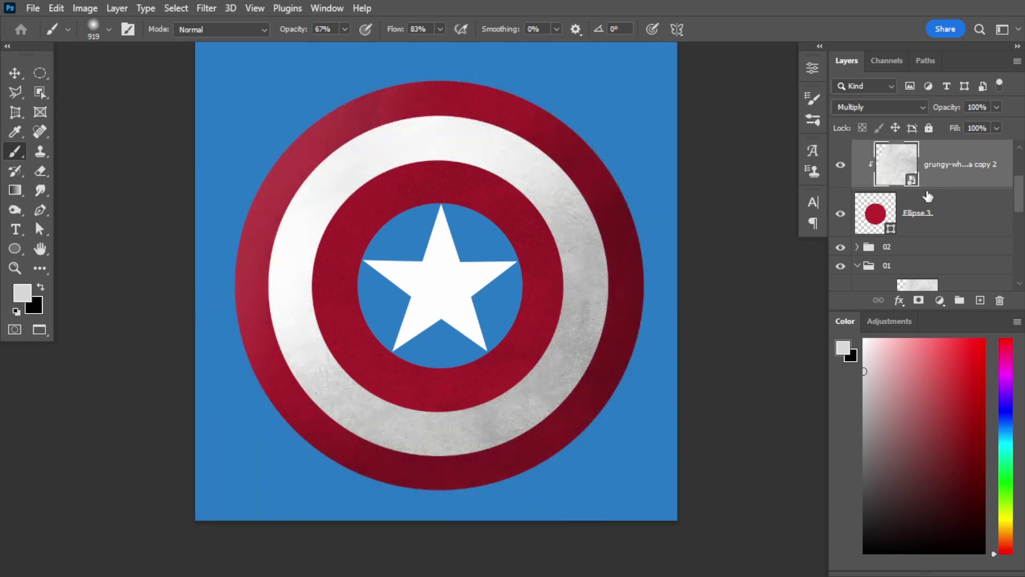
pyautogui.hotkey('ctrl', '-')
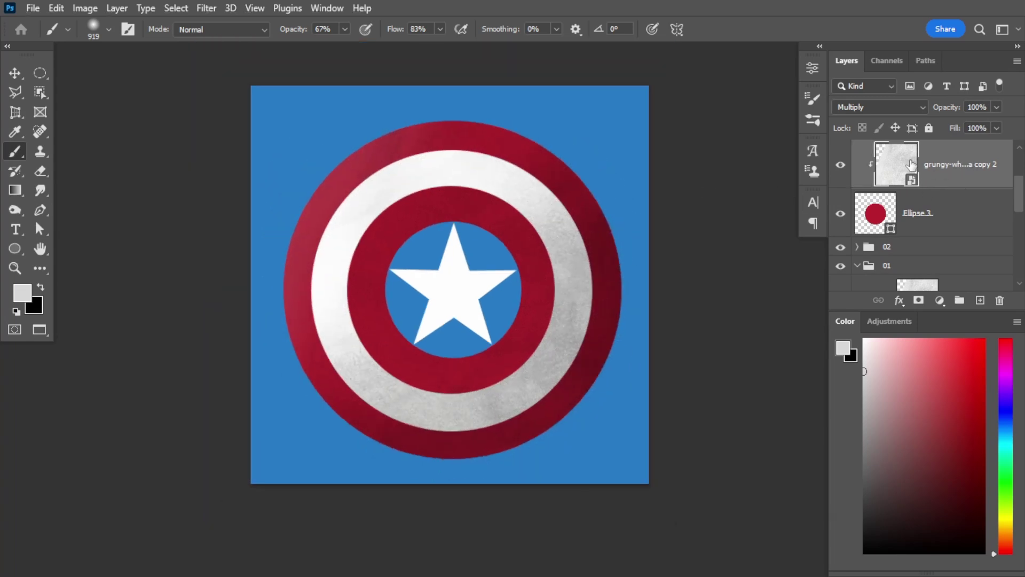
pyautogui.click(17, 75)
pyautogui.scroll(-1, 403, 222)
pyautogui.scroll(-1, 407, 234)
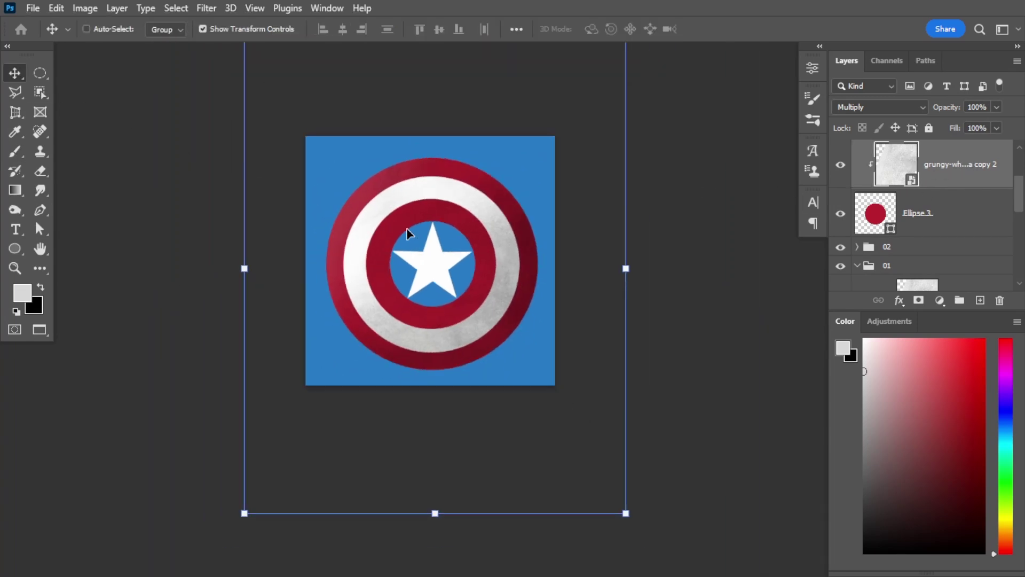
# Rotate the clipped texture copy to about -62.5° and apply the transform.
pyautogui.moveTo(408, 228); pyautogui.dragTo(566, 284)
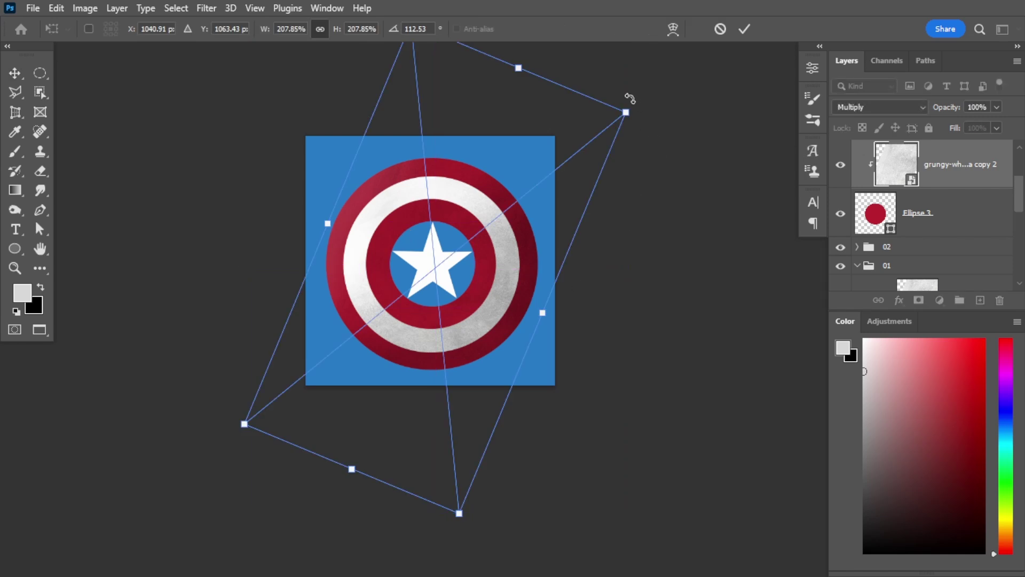
pyautogui.moveTo(630, 98)
pyautogui.mouseDown()
pyautogui.moveTo(429, 77)
pyautogui.moveTo(268, 323)
pyautogui.mouseUp()
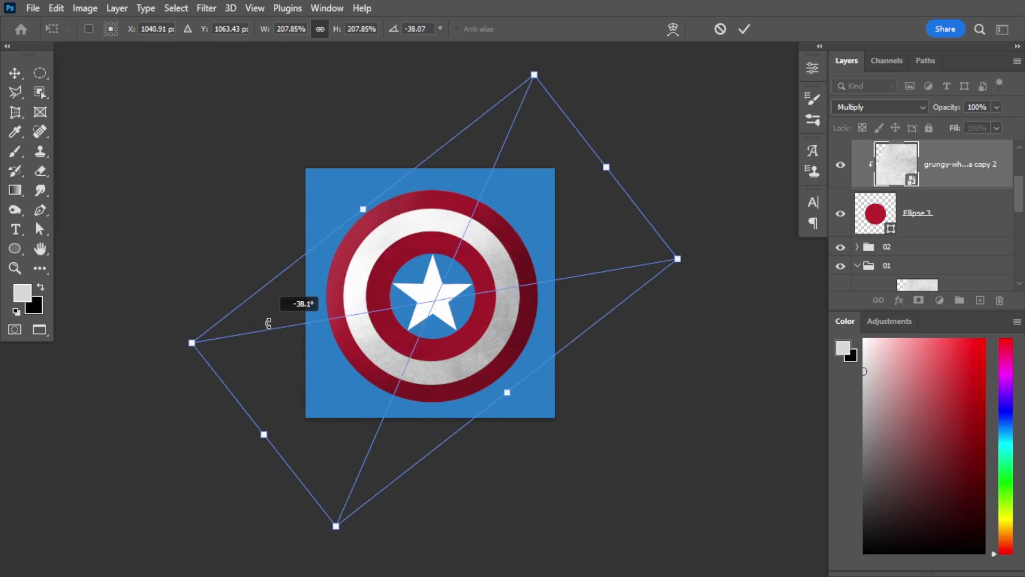
pyautogui.moveTo(268, 323); pyautogui.dragTo(256, 426)
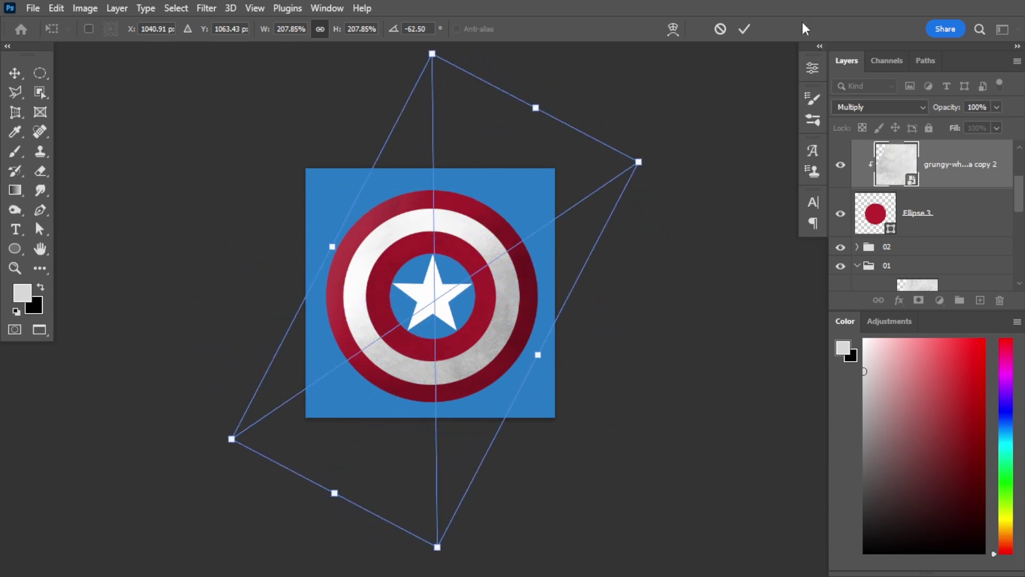
pyautogui.click(745, 29)
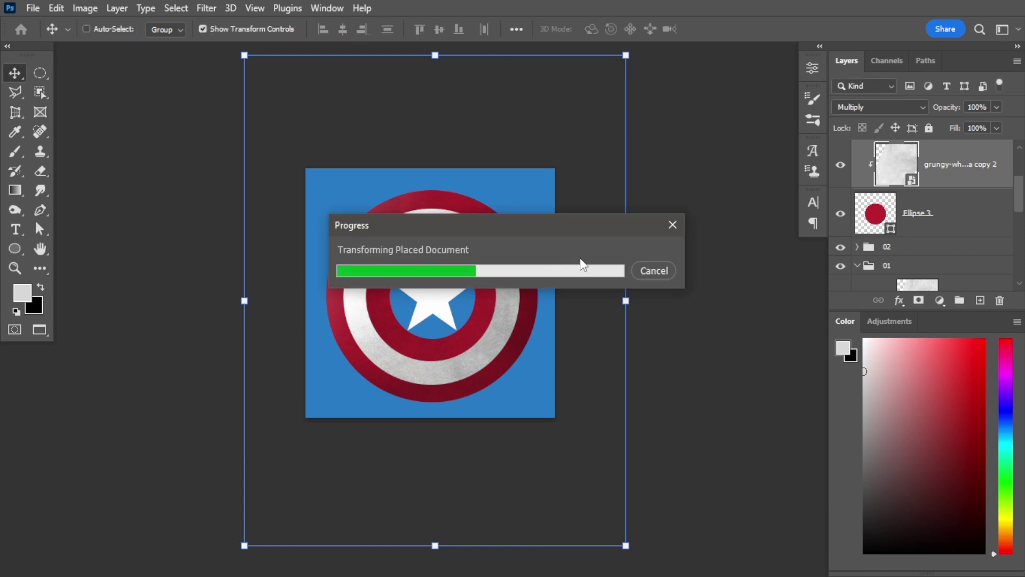
pyautogui.click(673, 225)
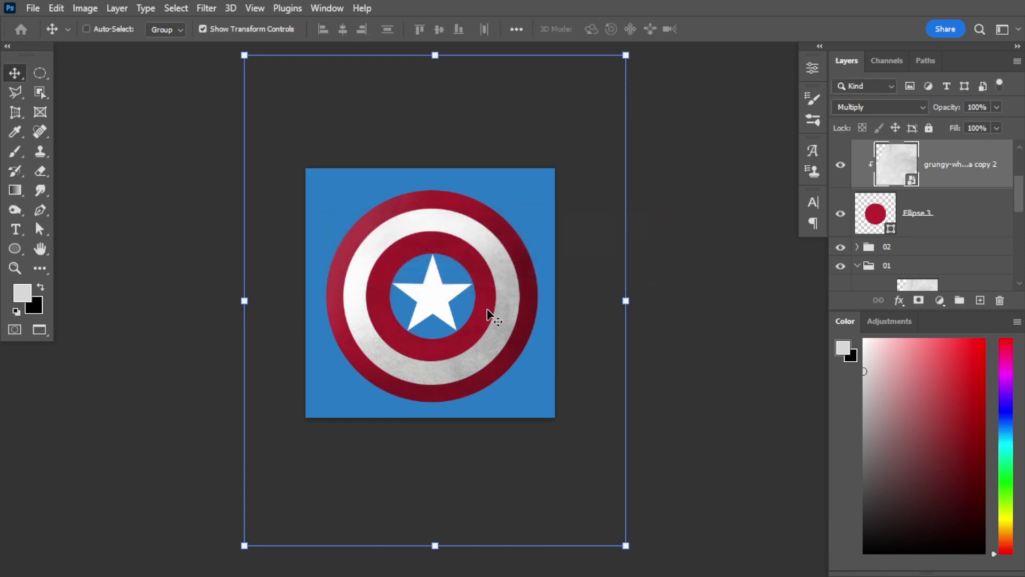
pyautogui.scroll(1, 477, 307)
pyautogui.scroll(-1, 457, 272)
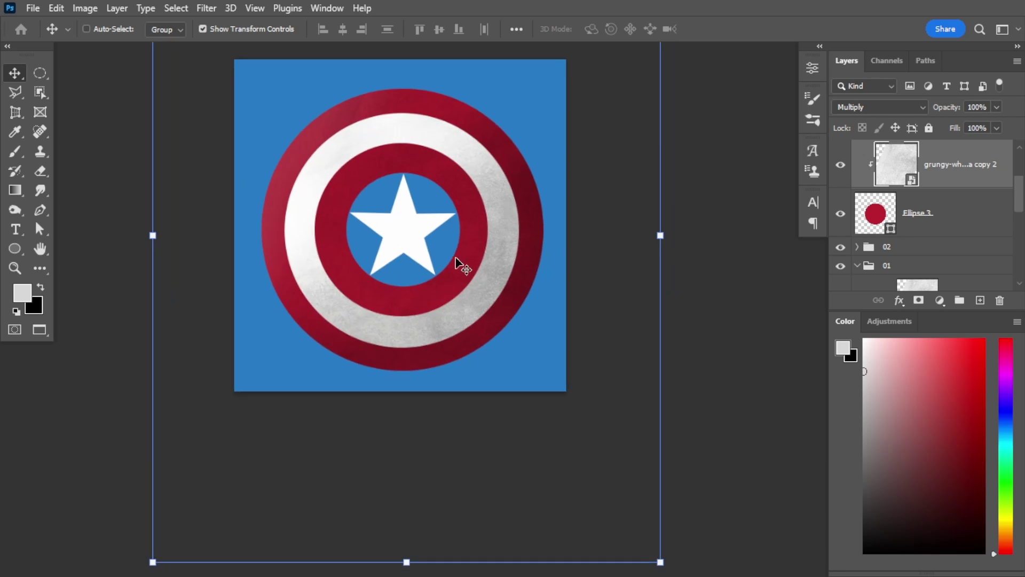
pyautogui.scroll(1, 458, 262)
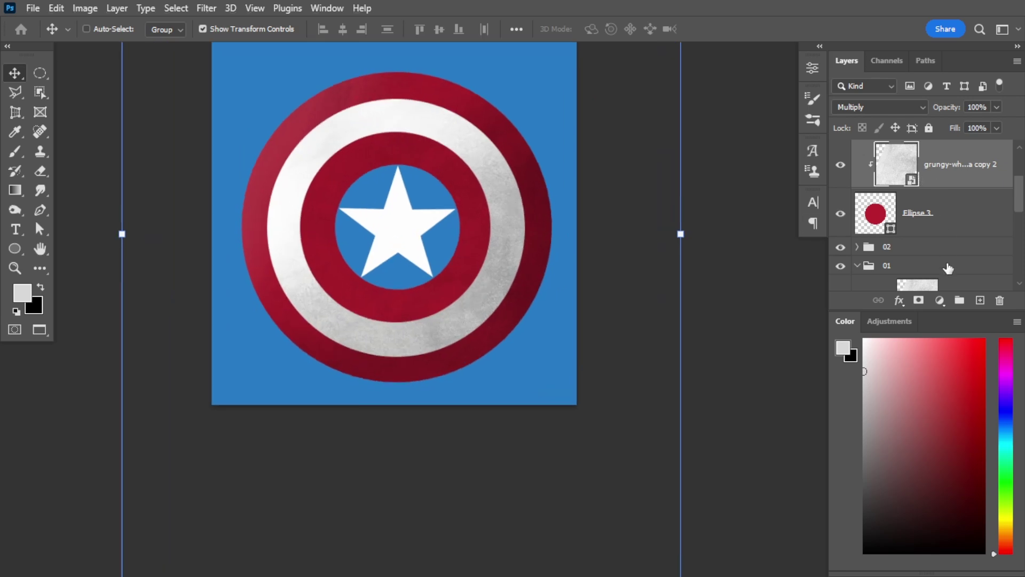
# Add a layer mask to the texture copy and set up a soft 933 px black brush.
pyautogui.click(918, 300)
pyautogui.press('d')
pyautogui.scroll(1, 680, 261)
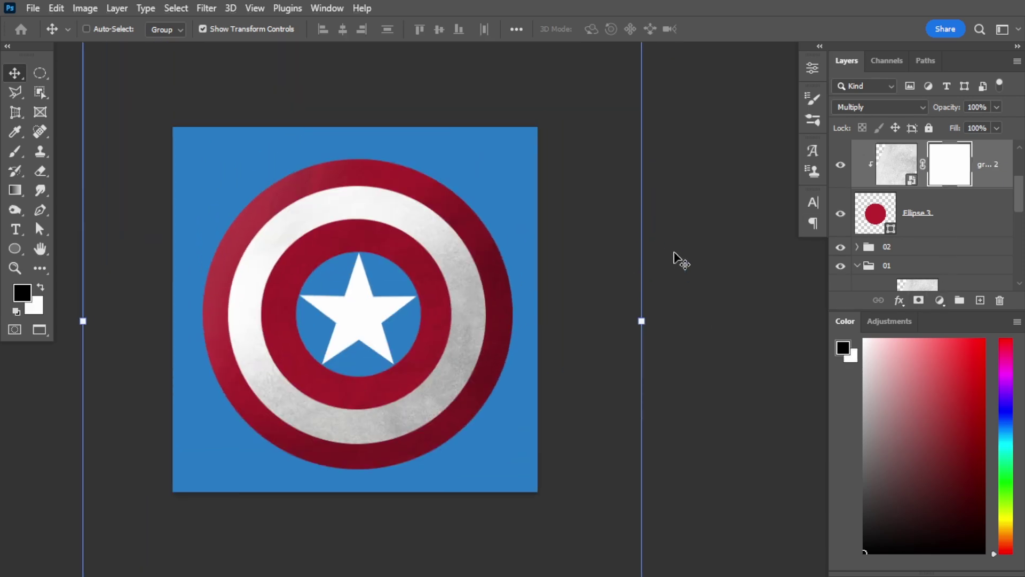
pyautogui.scroll(1, 297, 260)
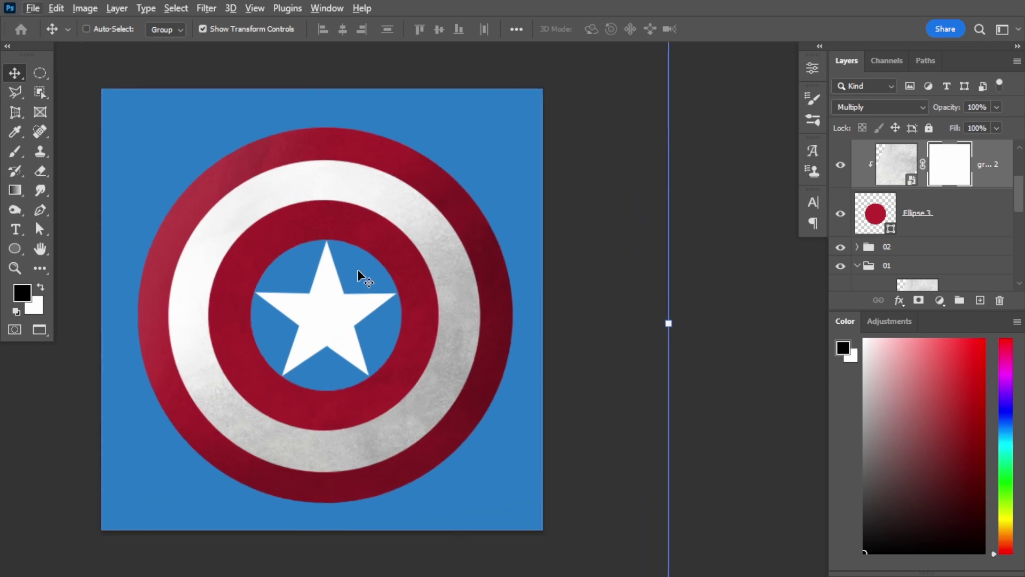
pyautogui.press('b')
pyautogui.moveTo(414, 251)
pyautogui.mouseDown()
pyautogui.moveTo(427, 326)
pyautogui.moveTo(418, 246)
pyautogui.mouseUp()
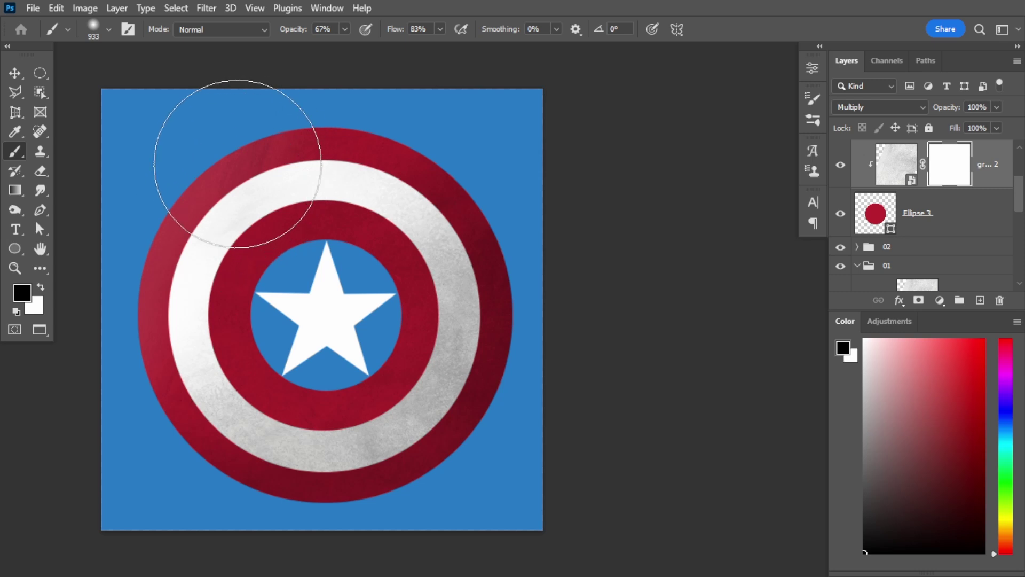
# Paint black on the mask to fade the texture over the shield's upper left and left side.
pyautogui.moveTo(218, 241)
pyautogui.mouseDown()
pyautogui.moveTo(316, 171)
pyautogui.moveTo(187, 251)
pyautogui.moveTo(160, 339)
pyautogui.moveTo(201, 367)
pyautogui.mouseUp()
pyautogui.moveTo(312, 287)
pyautogui.mouseDown()
pyautogui.moveTo(389, 309)
pyautogui.moveTo(423, 297)
pyautogui.moveTo(344, 377)
pyautogui.moveTo(484, 367)
pyautogui.mouseUp()
pyautogui.press('x')
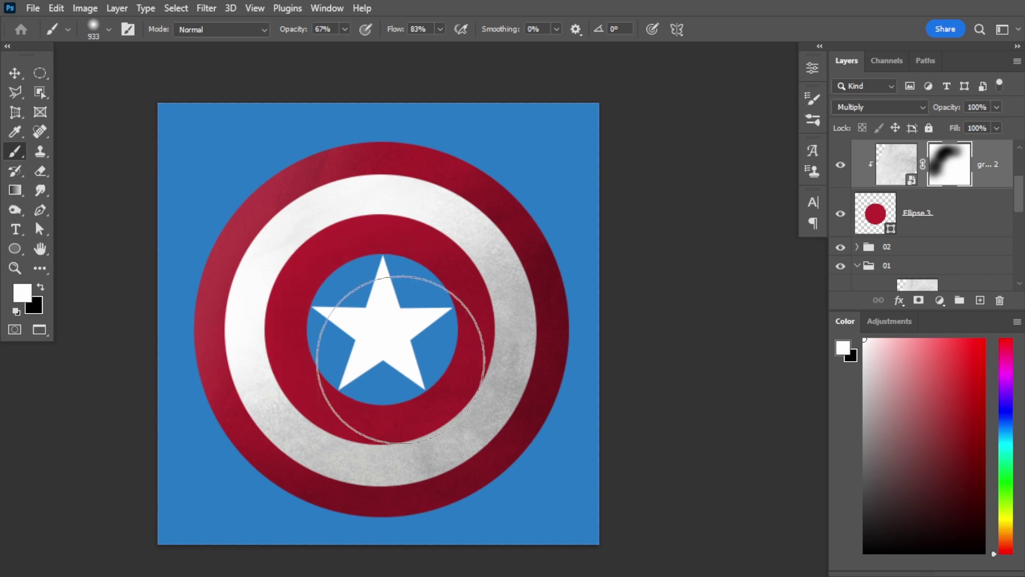
pyautogui.press('x')
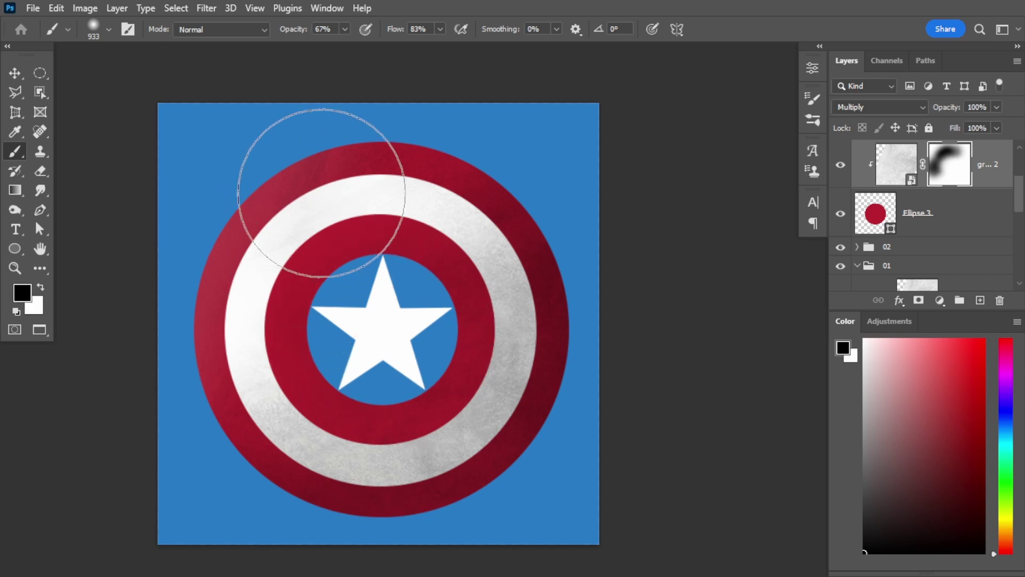
pyautogui.moveTo(321, 193)
pyautogui.mouseDown()
pyautogui.moveTo(368, 149)
pyautogui.moveTo(142, 367)
pyautogui.moveTo(229, 457)
pyautogui.moveTo(271, 368)
pyautogui.mouseUp()
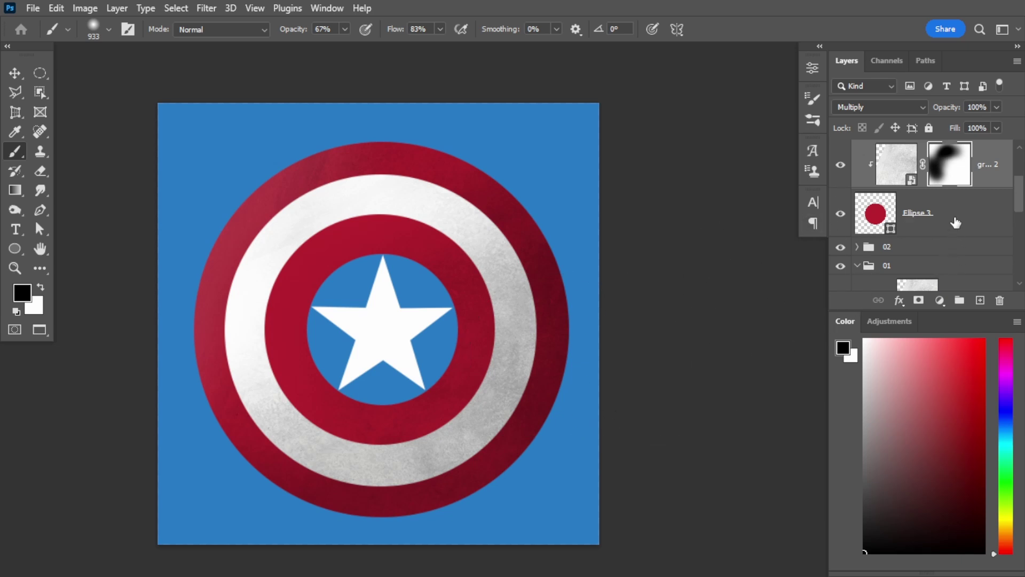
# On a new layer clipped to Ellipse 3, paint dark red #8c1923 shading along the lower right at 9% opacity.
pyautogui.hotkey('alt', '[')
pyautogui.press('x')
pyautogui.click(979, 299)
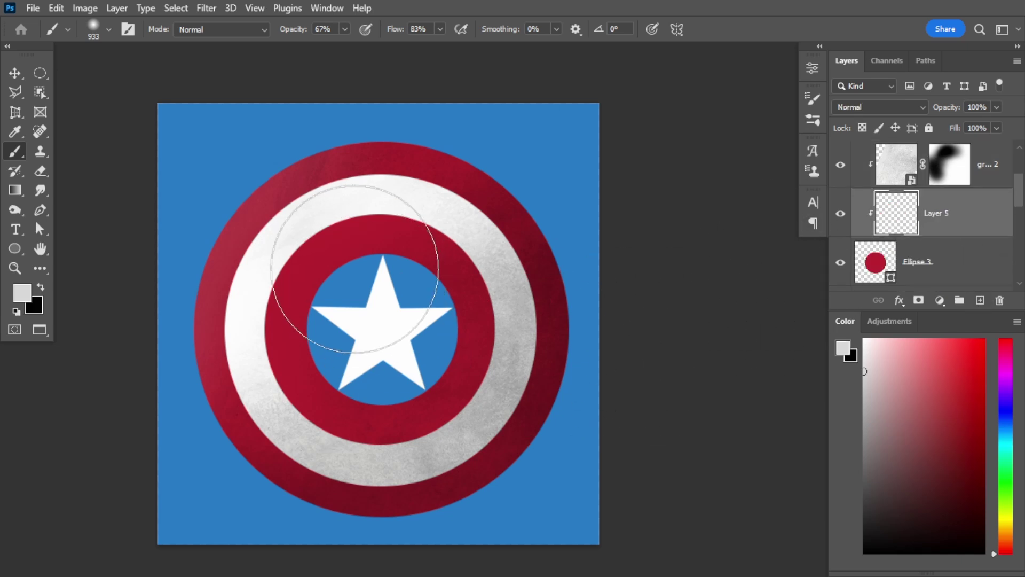
pyautogui.keyDown('alt'); pyautogui.click(315, 245); pyautogui.keyUp('alt')
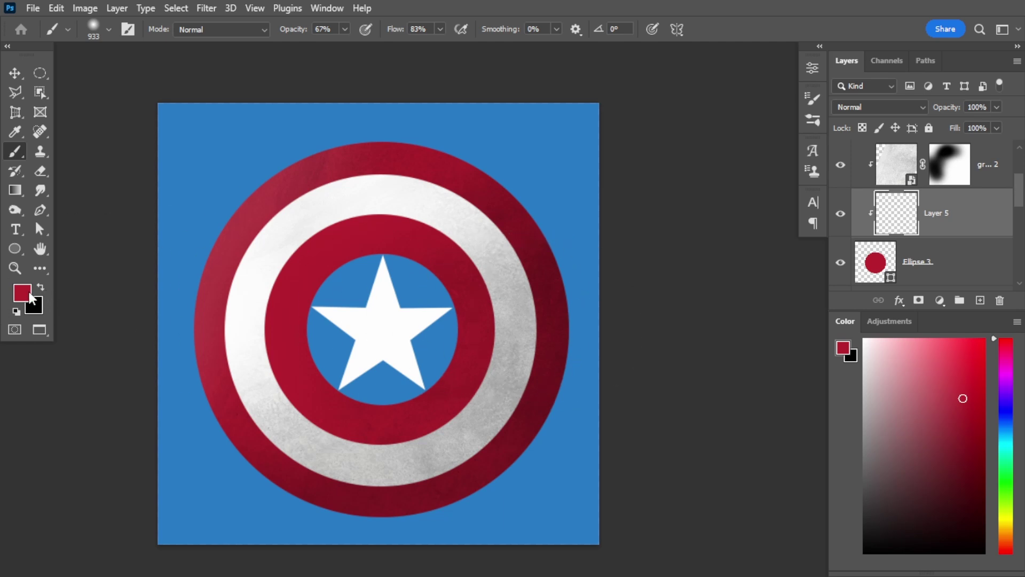
pyautogui.click(29, 293)
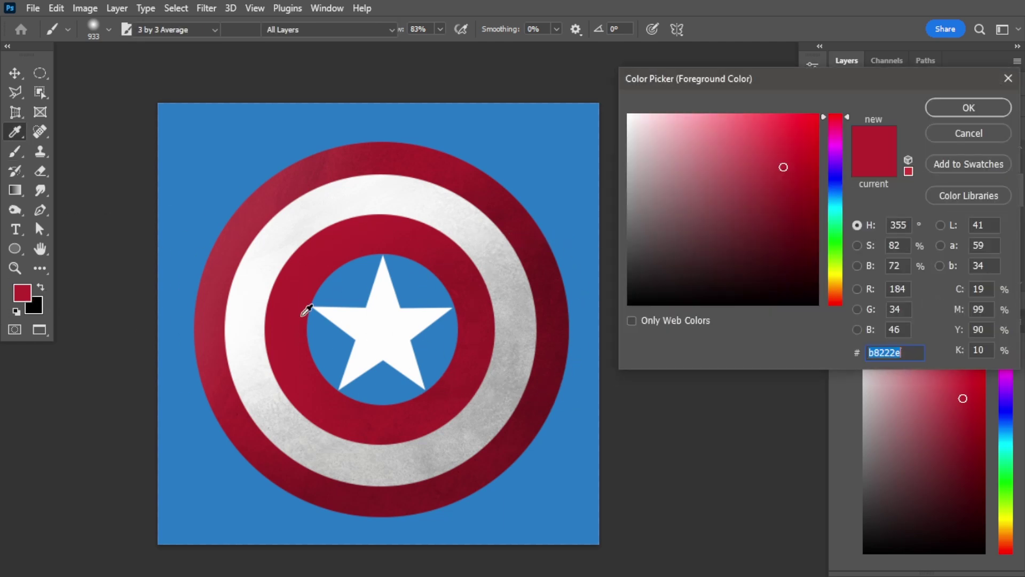
pyautogui.click(785, 200)
pyautogui.click(977, 109)
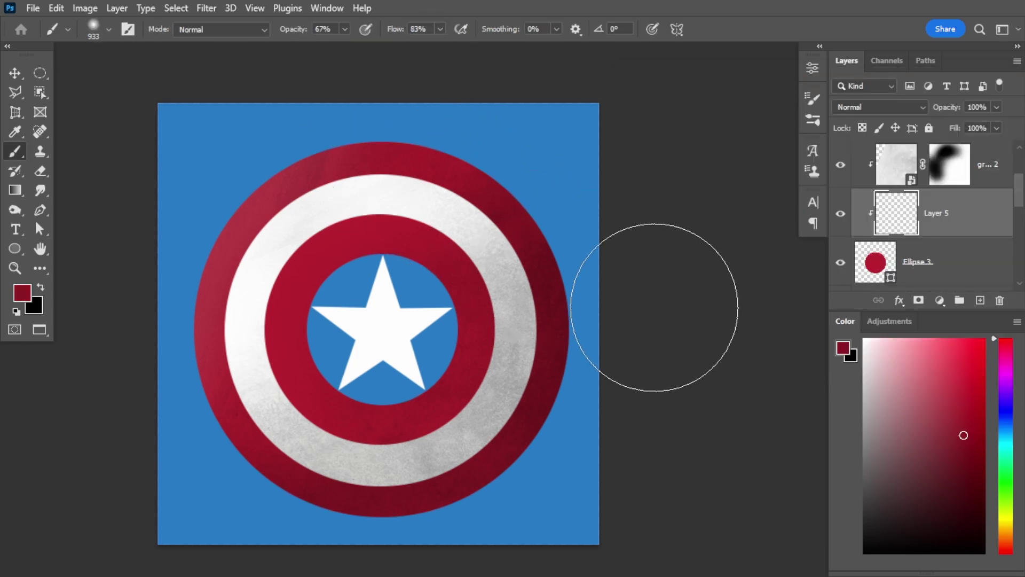
pyautogui.moveTo(373, 485); pyautogui.dragTo(503, 251)
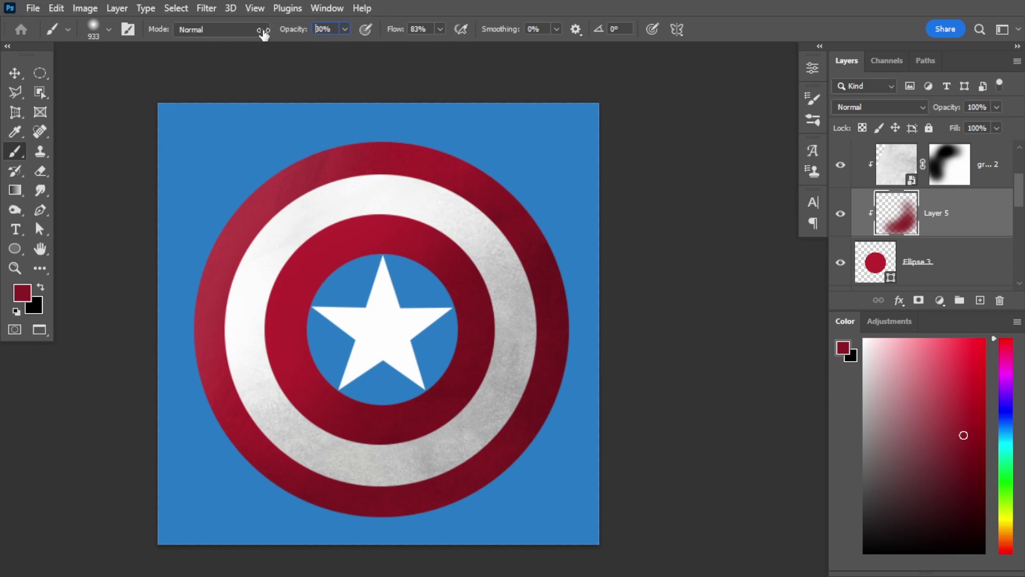
pyautogui.press('Return')
# Paint a brighter red (cf323f) highlight on the inner ring's upper left on a new clipped layer.
pyautogui.click(977, 302)
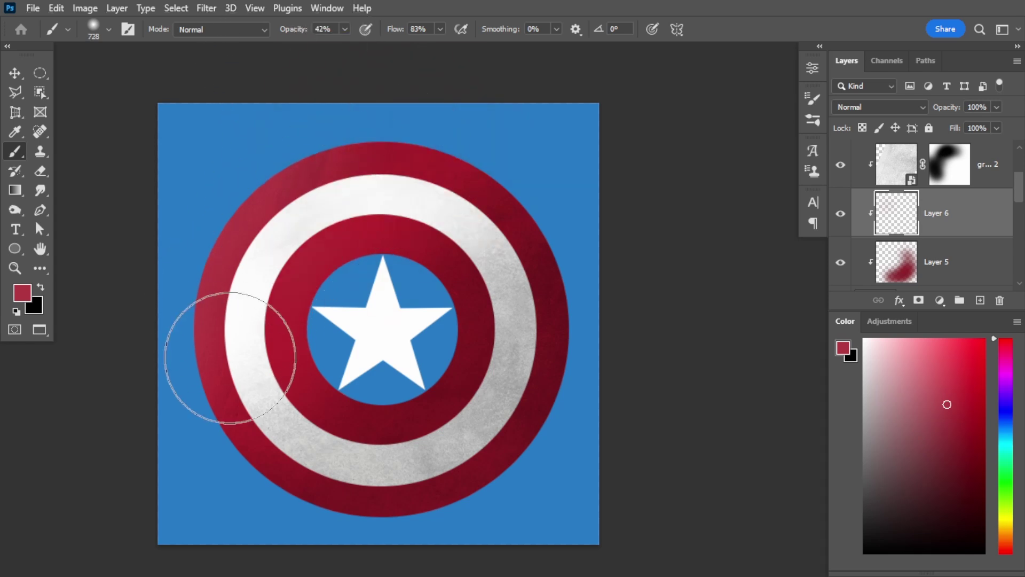
pyautogui.moveTo(229, 354)
pyautogui.mouseDown()
pyautogui.moveTo(304, 188)
pyautogui.moveTo(297, 220)
pyautogui.mouseUp()
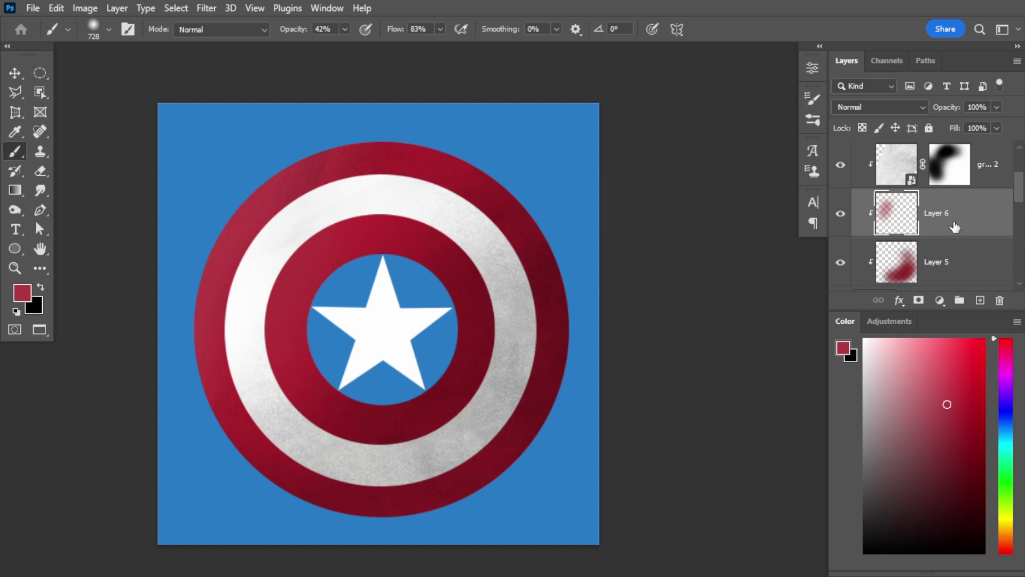
pyautogui.moveTo(954, 227); pyautogui.dragTo(1000, 300)
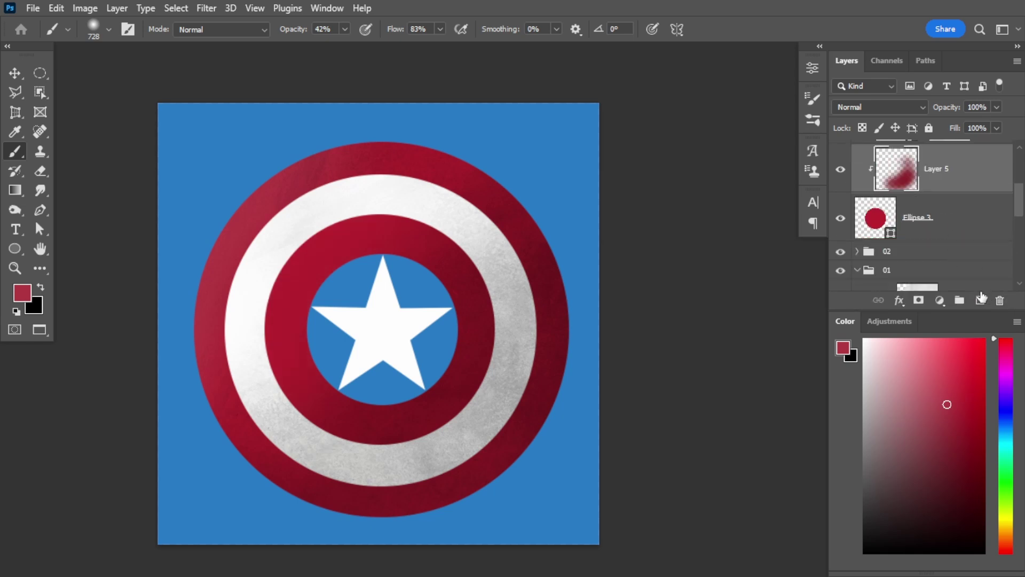
pyautogui.click(981, 300)
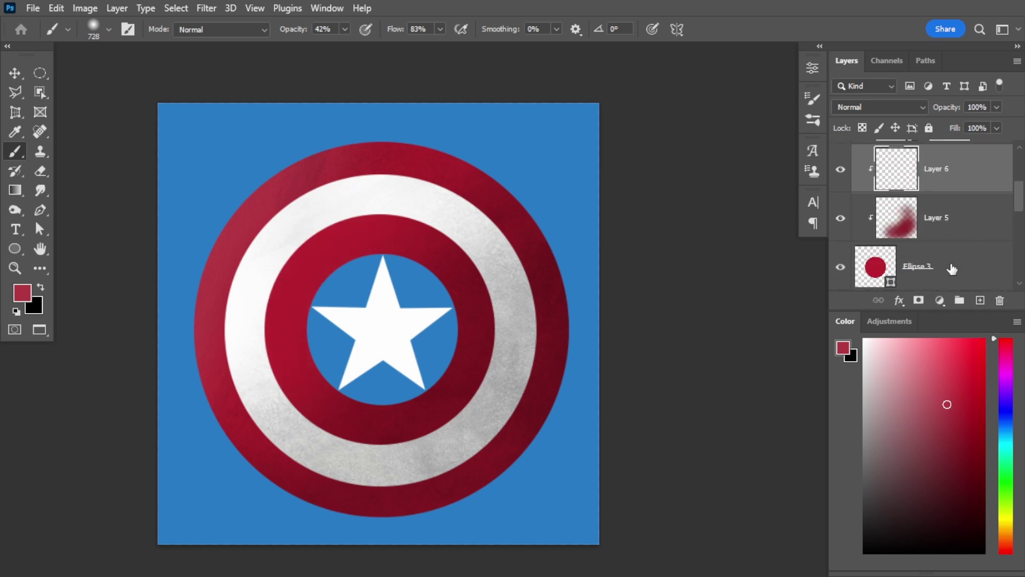
pyautogui.keyDown('alt'); pyautogui.click(330, 237); pyautogui.keyUp('alt')
pyautogui.click(20, 294)
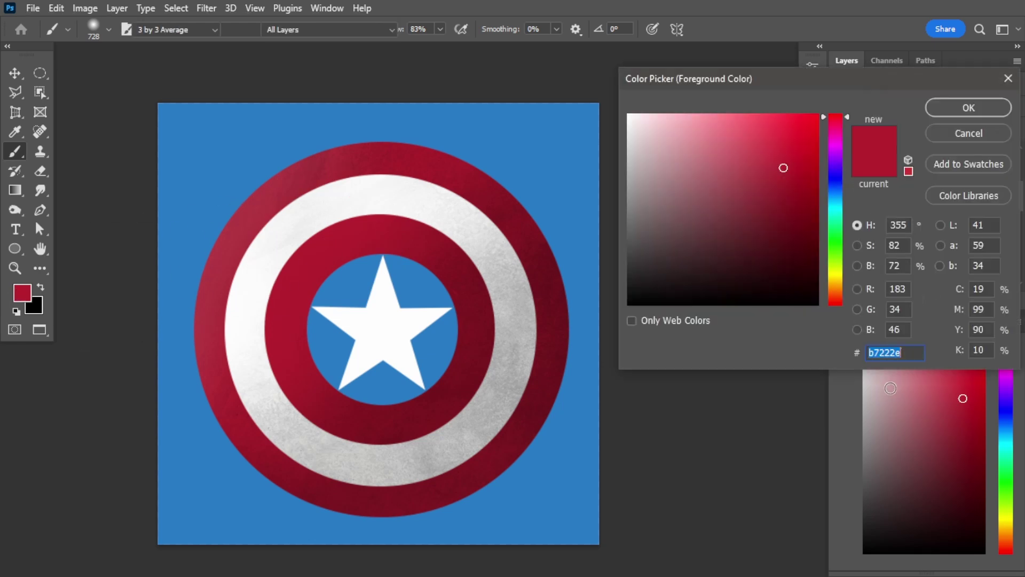
pyautogui.click(772, 150)
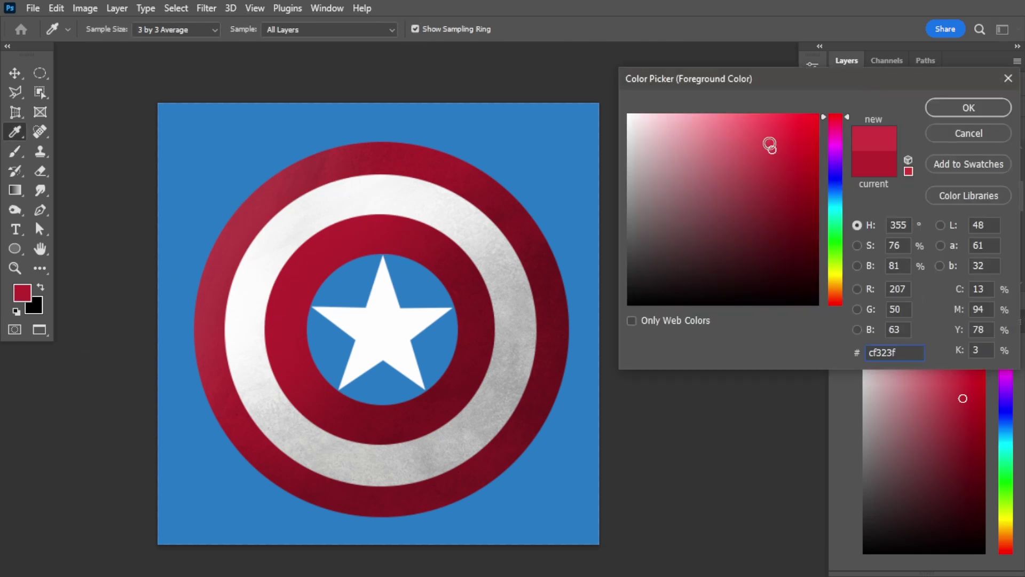
pyautogui.click(974, 106)
pyautogui.scroll(2, 374, 256)
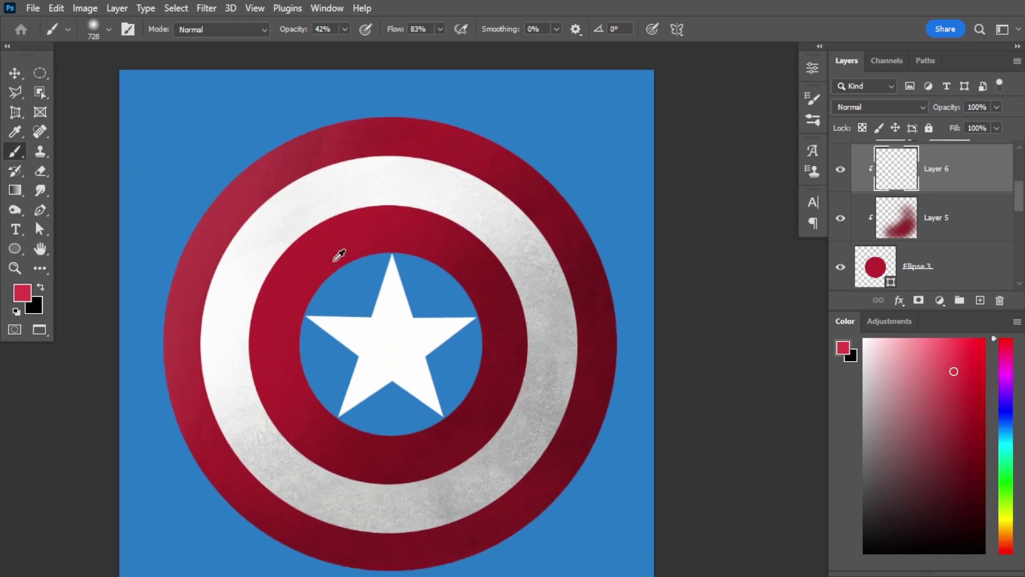
pyautogui.moveTo(327, 211)
pyautogui.mouseDown()
pyautogui.moveTo(235, 350)
pyautogui.moveTo(256, 229)
pyautogui.moveTo(309, 183)
pyautogui.moveTo(229, 321)
pyautogui.mouseUp()
# Group the ring's shading layers, Layer 5 and Layer 6, together.
pyautogui.scroll(1, 908, 243)
pyautogui.scroll(1, 973, 230)
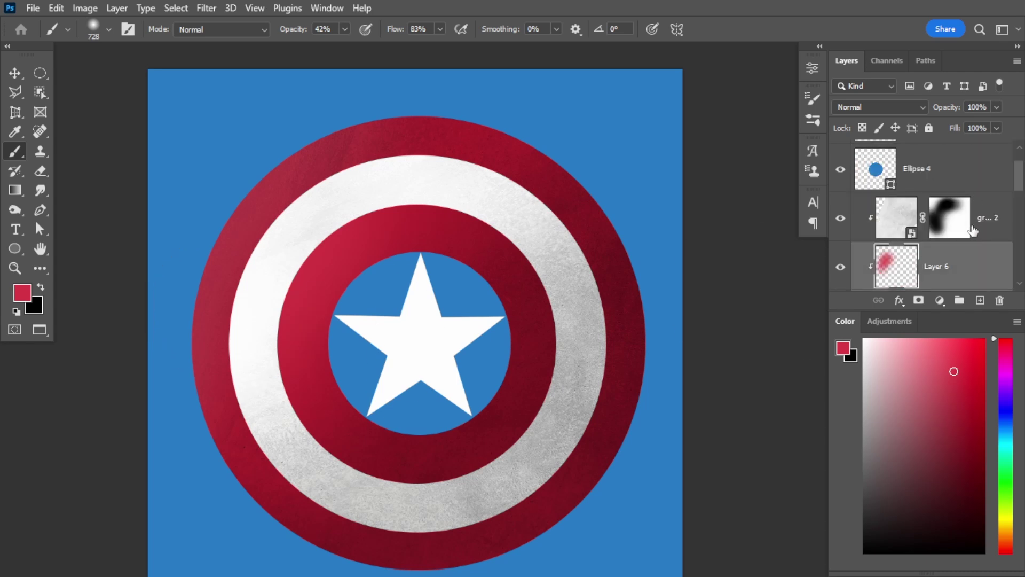
pyautogui.scroll(-1, 977, 230)
pyautogui.click(988, 182)
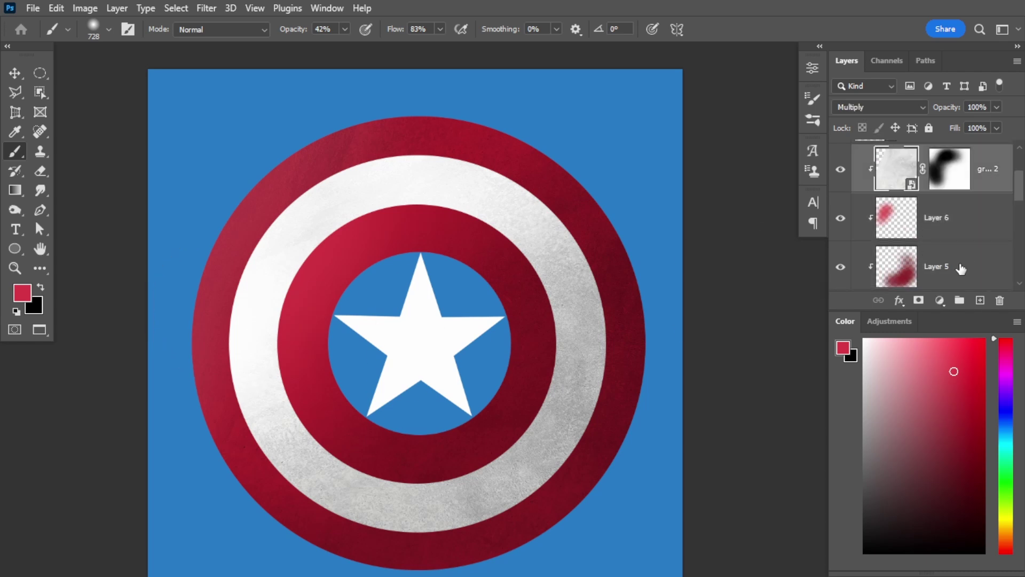
pyautogui.keyDown('shift'); pyautogui.click(961, 268); pyautogui.keyUp('shift')
pyautogui.click(960, 299)
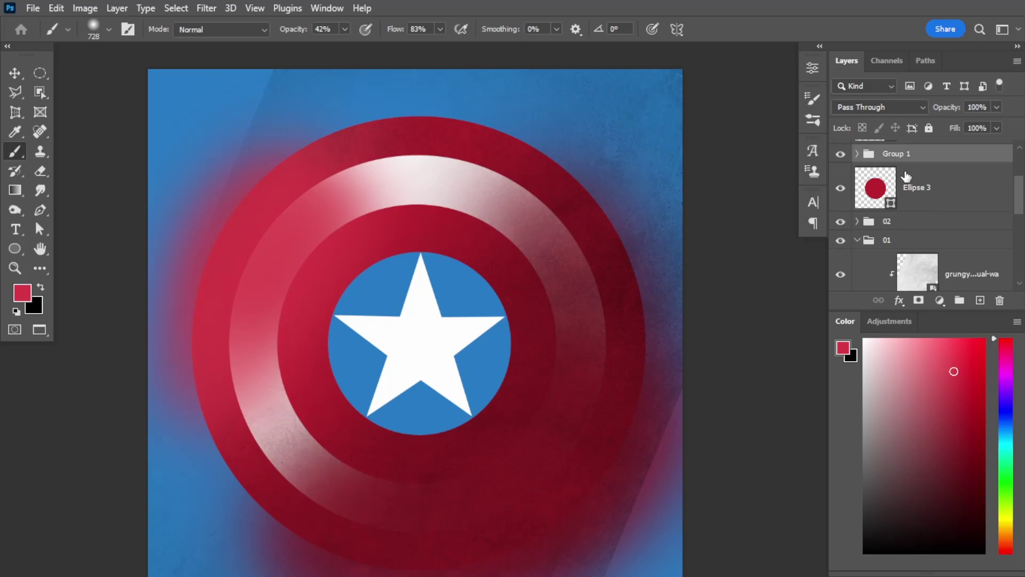
pyautogui.hotkey('ctrl', 'z')
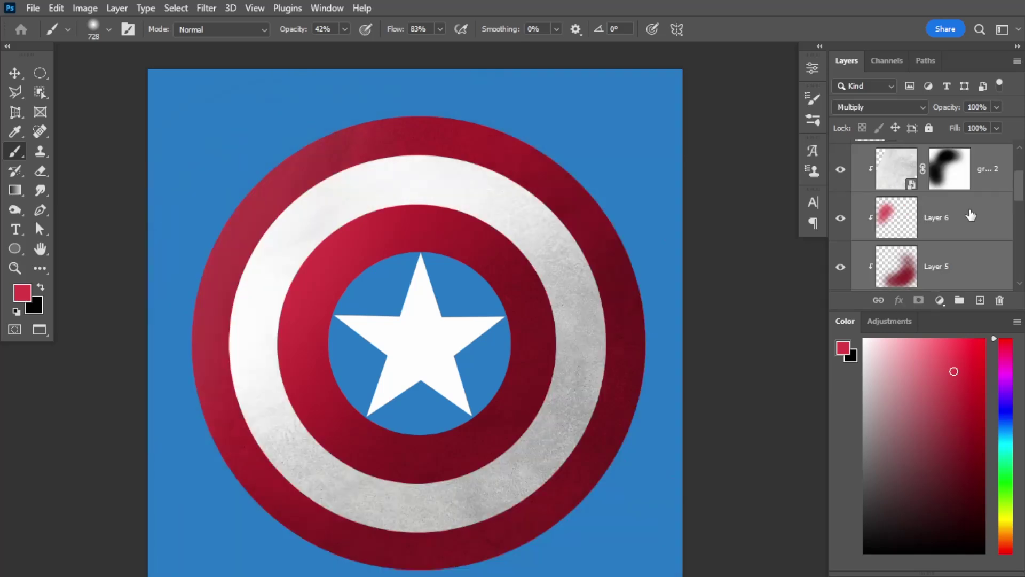
pyautogui.scroll(-1, 968, 224)
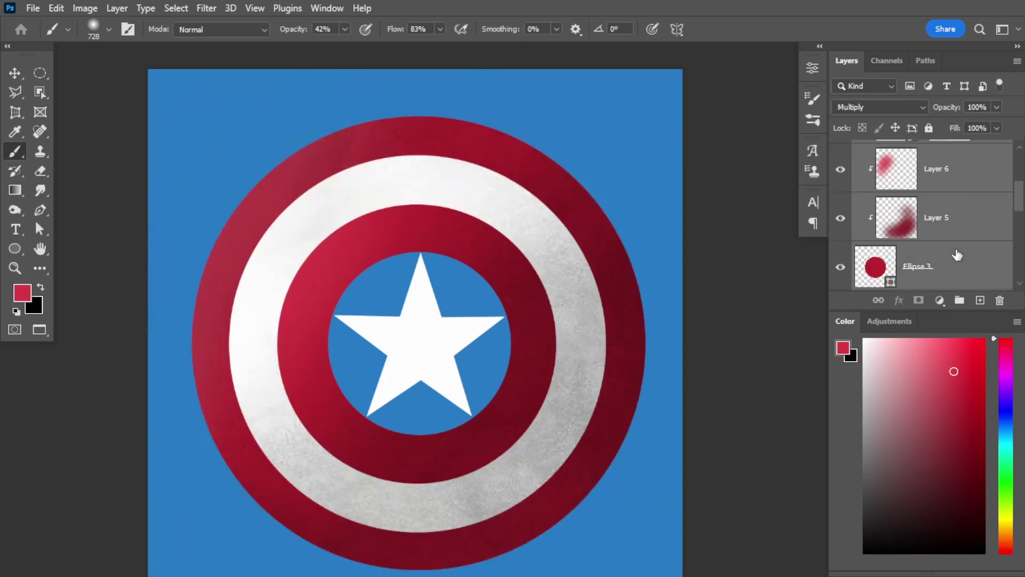
pyautogui.click(962, 299)
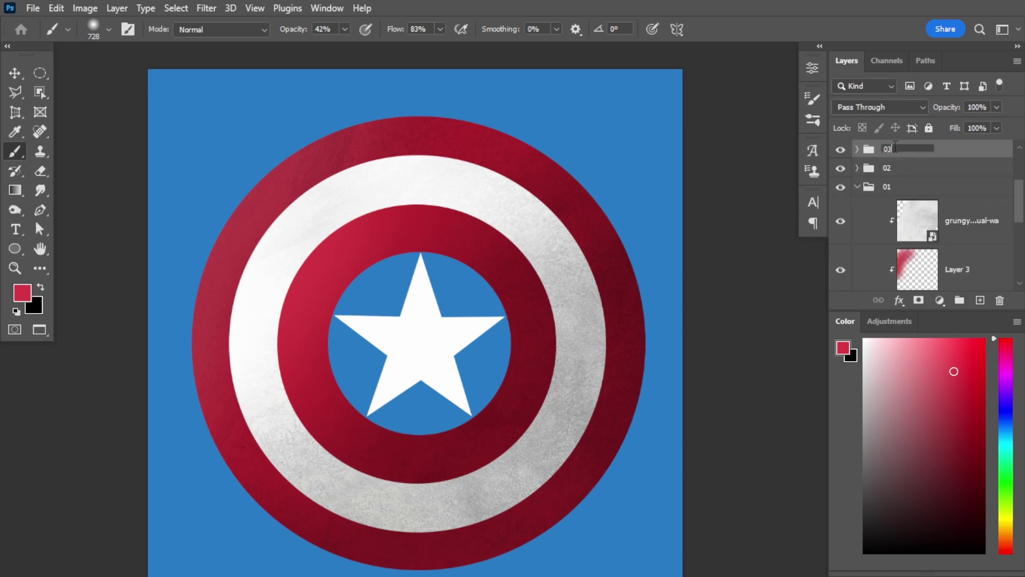
# Sample the centre circle's blue, then duplicate the grunge texture above Ellipse 4 and clip it.
pyautogui.scroll(1, 952, 186)
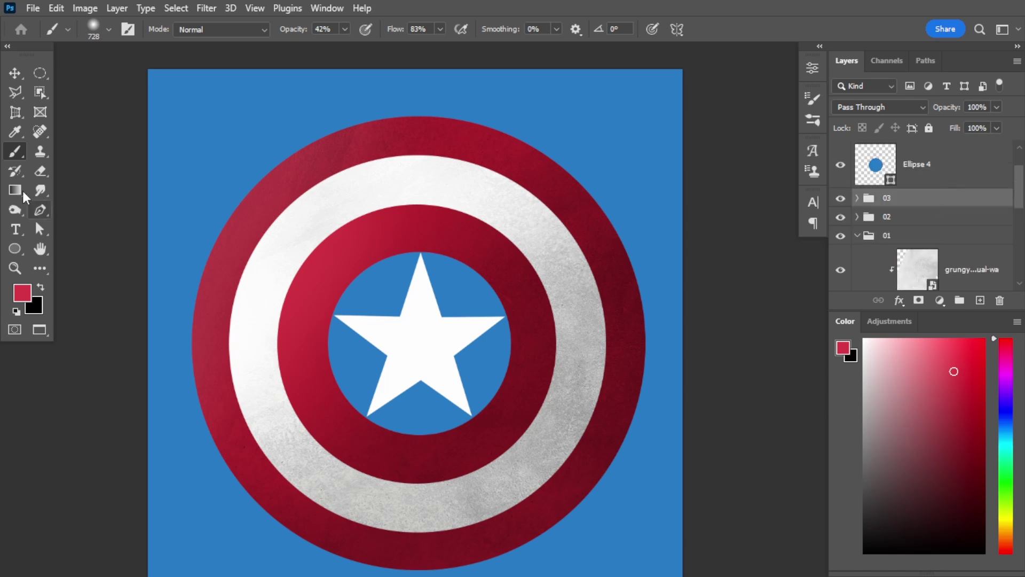
pyautogui.click(16, 131)
pyautogui.click(372, 275)
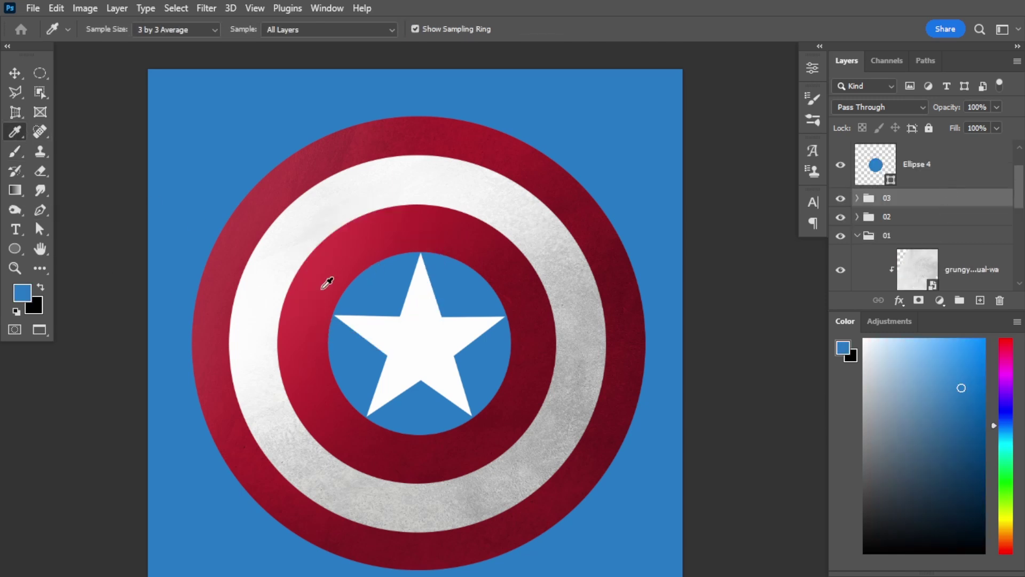
pyautogui.click(15, 73)
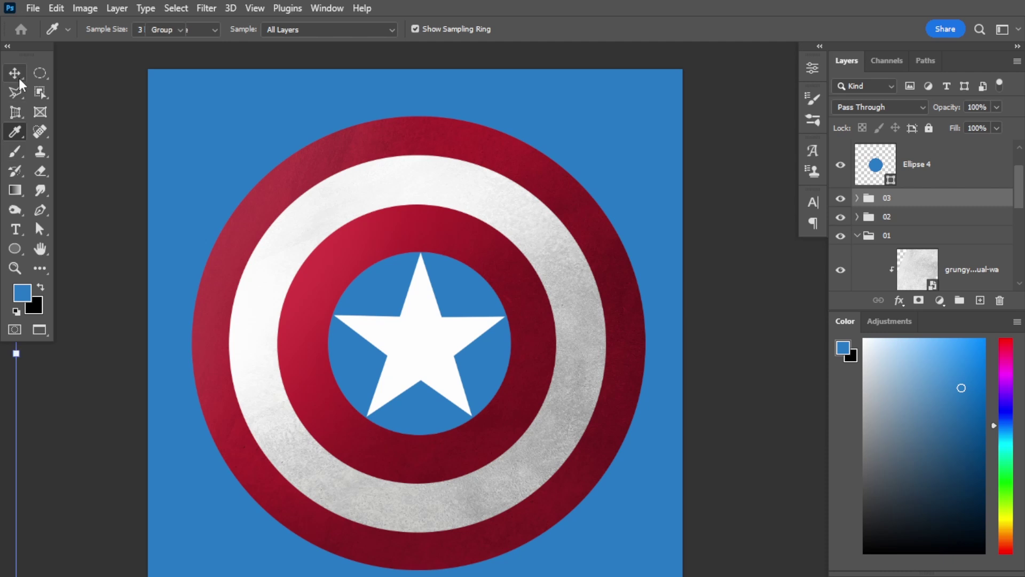
pyautogui.click(925, 285)
pyautogui.moveTo(915, 271); pyautogui.dragTo(912, 185)
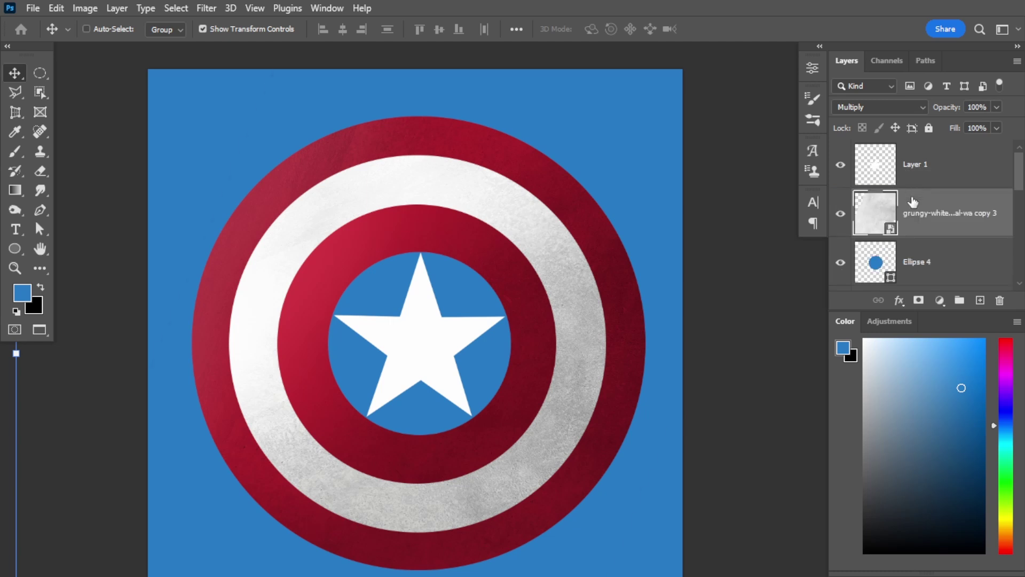
pyautogui.keyDown('alt'); pyautogui.click(924, 233); pyautogui.keyUp('alt')
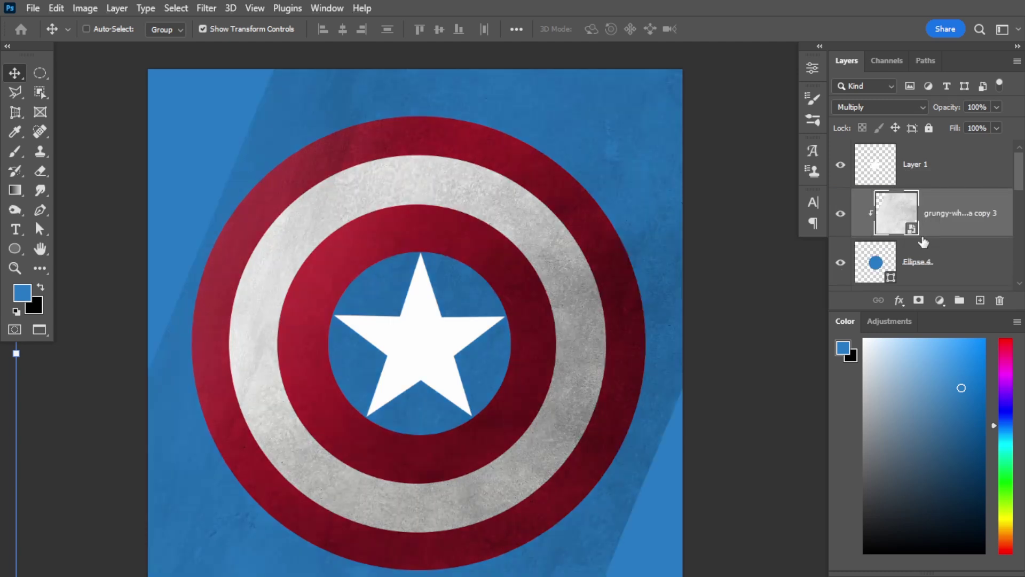
# Rotate the clipped grunge copy about 123° and commit the transform.
pyautogui.scroll(-1, 633, 293)
pyautogui.scroll(-2, 634, 293)
pyautogui.scroll(-1, 744, 277)
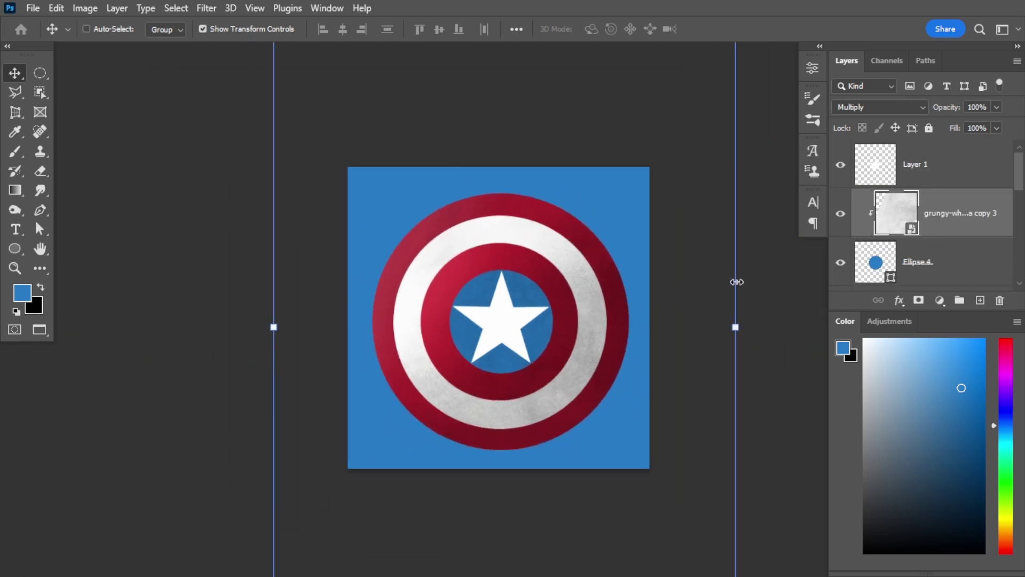
pyautogui.moveTo(748, 329); pyautogui.dragTo(752, 373)
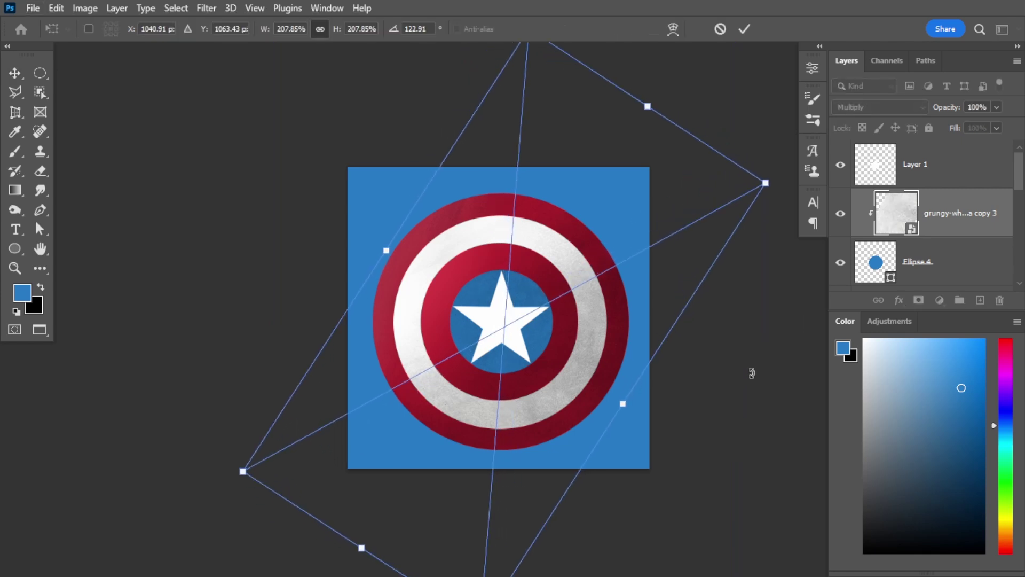
pyautogui.click(744, 28)
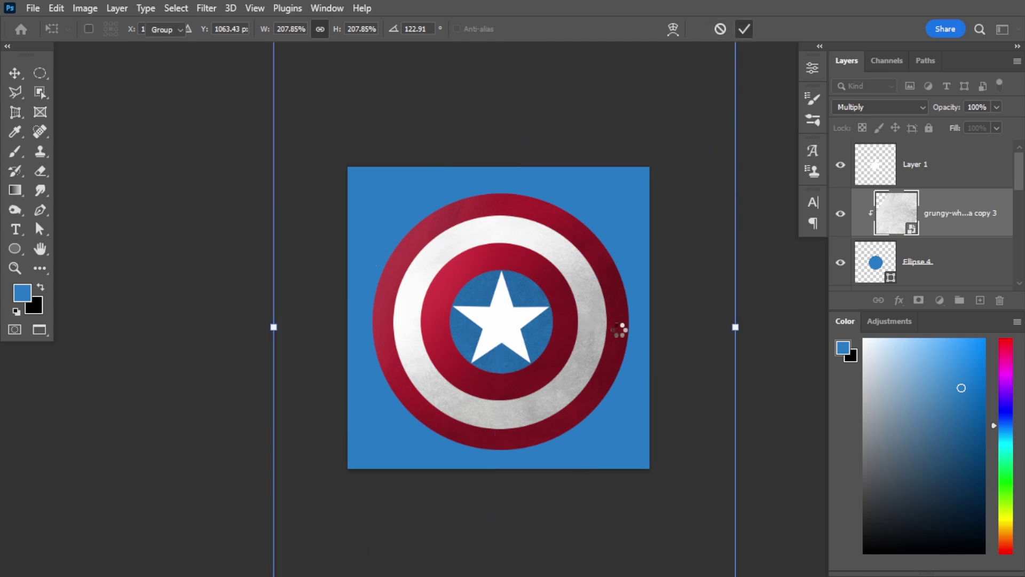
pyautogui.scroll(1, 593, 314)
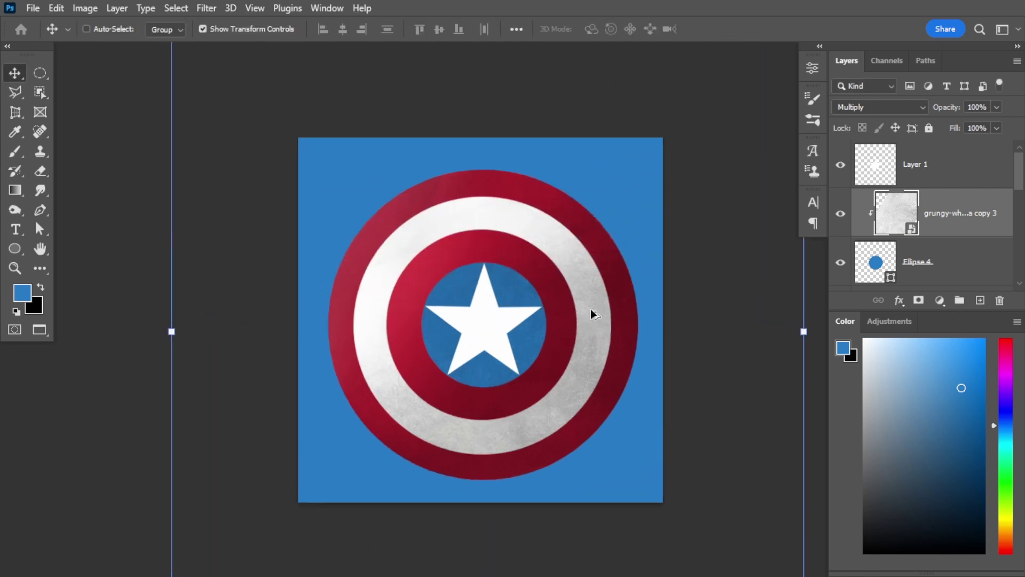
pyautogui.scroll(1, 593, 314)
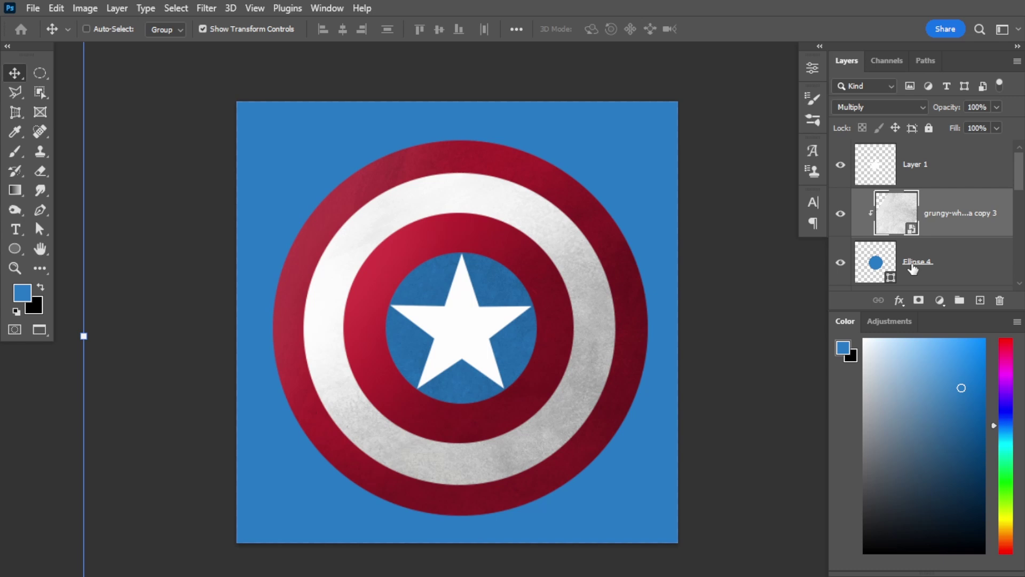
# Add a new clipped Layer 7 above Ellipse 4 and set the foreground colour to deep blue #145994.
pyautogui.click(979, 299)
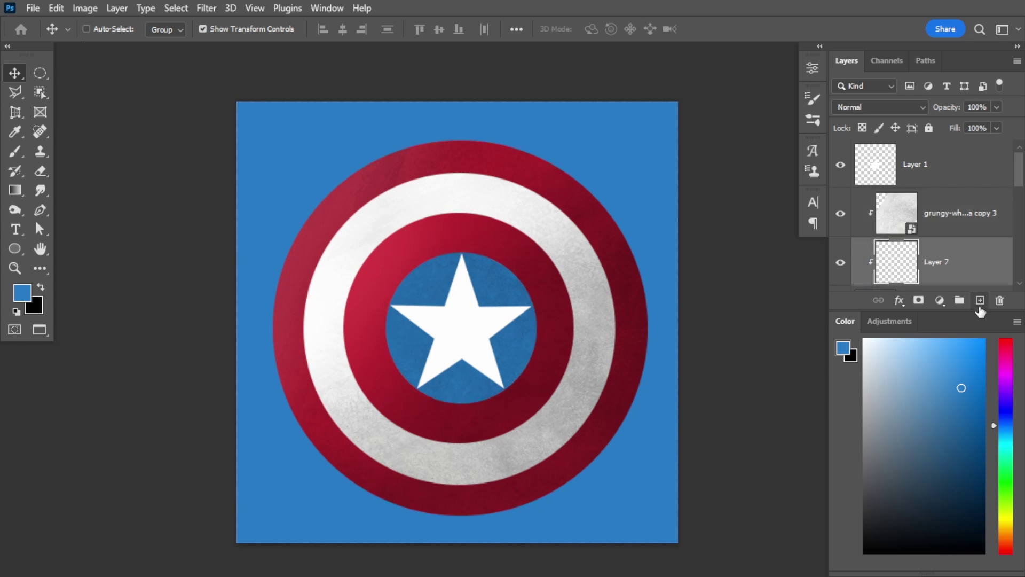
pyautogui.click(15, 151)
pyautogui.scroll(1, 569, 315)
pyautogui.scroll(1, 569, 315)
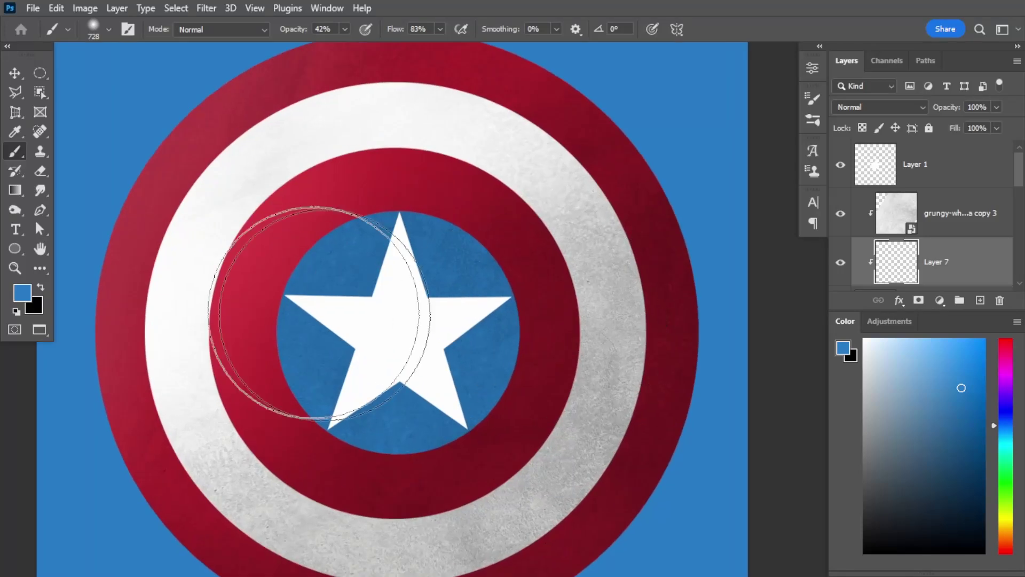
pyautogui.moveTo(340, 301); pyautogui.dragTo(358, 253)
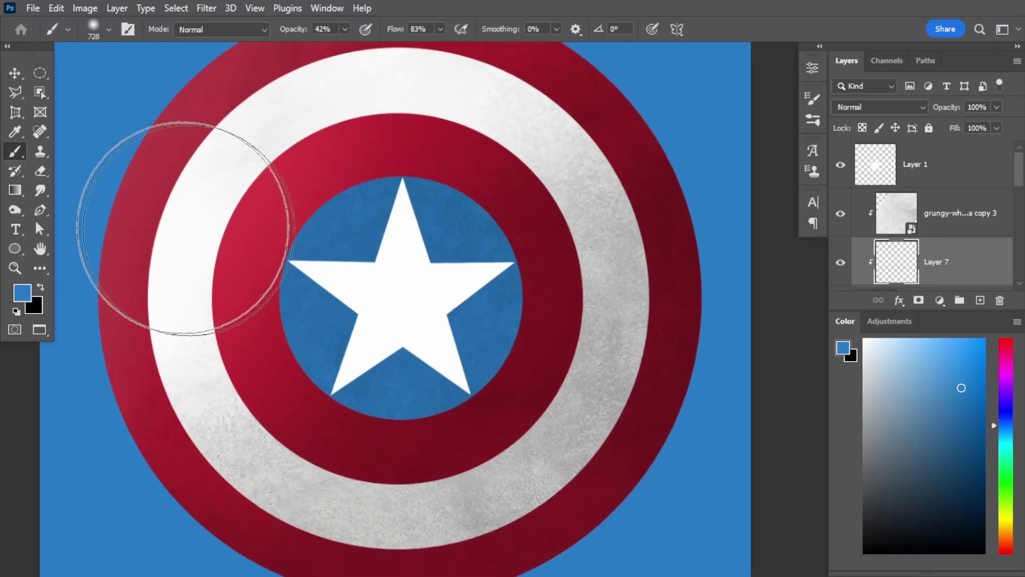
pyautogui.click(26, 296)
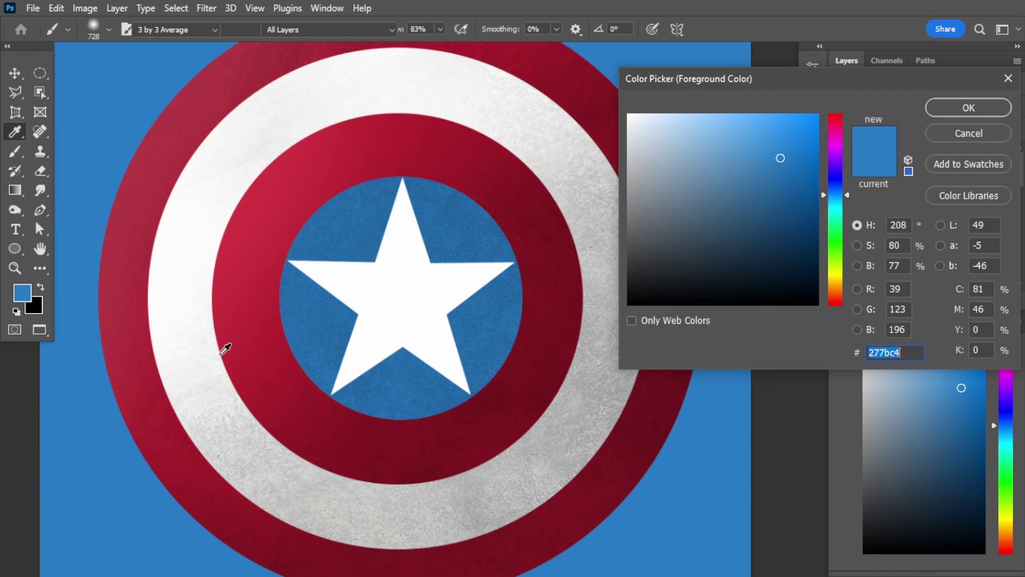
pyautogui.click(795, 196)
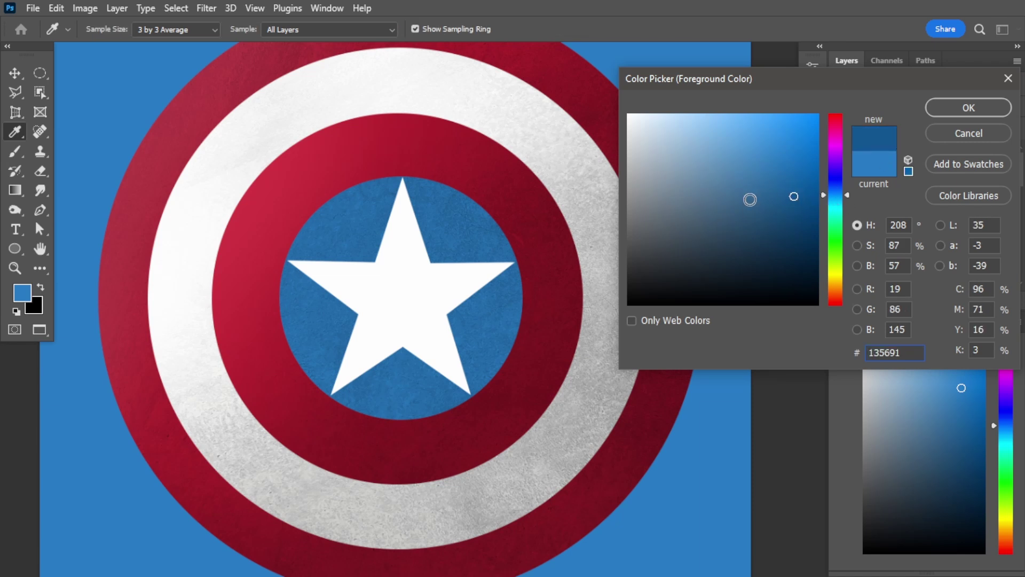
pyautogui.click(786, 191)
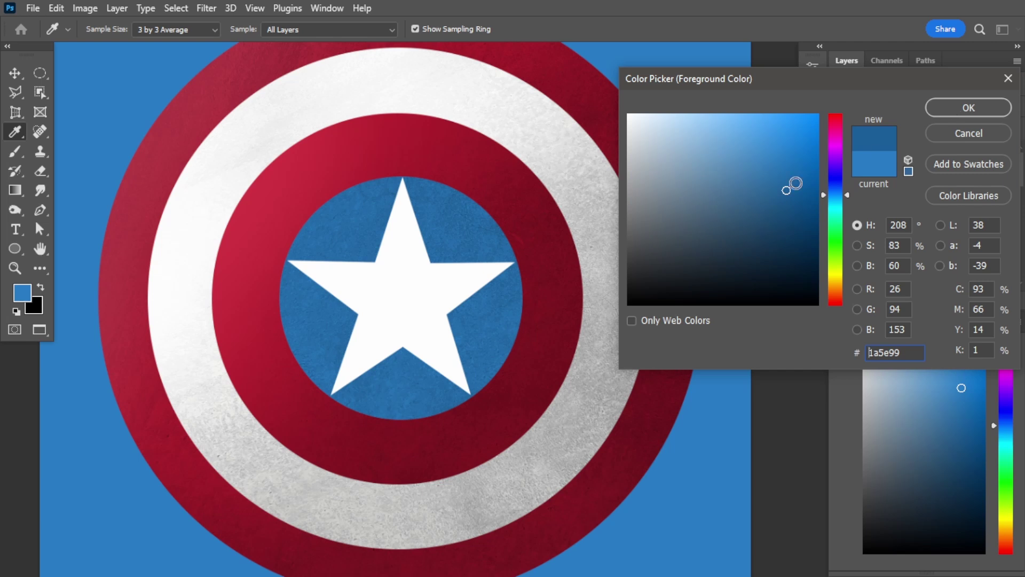
pyautogui.click(793, 195)
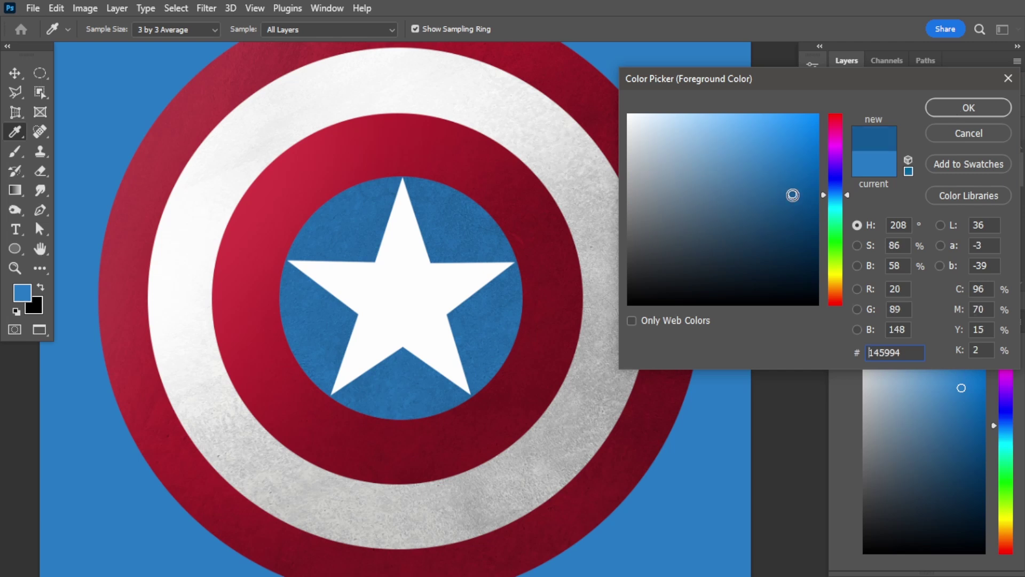
pyautogui.click(962, 114)
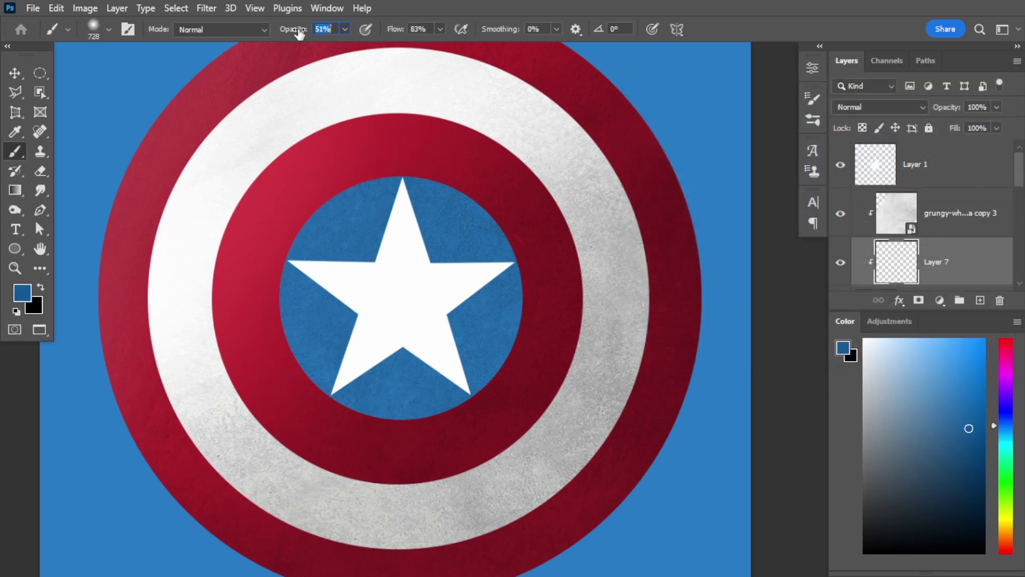
# Paint soft blue shading across the lower rings with a ~500 px brush at 51% opacity.
pyautogui.moveTo(527, 238); pyautogui.dragTo(472, 238)
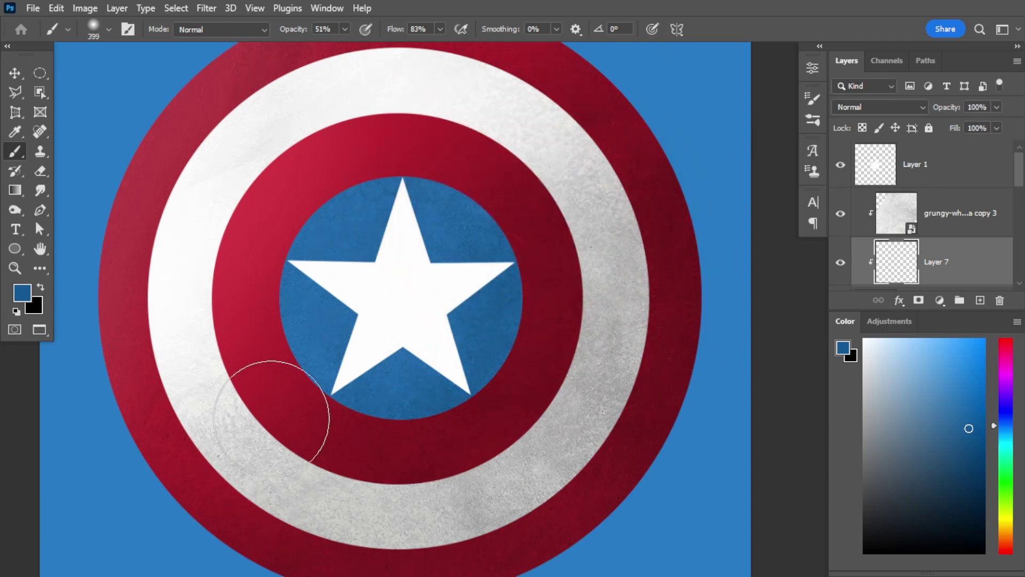
pyautogui.moveTo(271, 418); pyautogui.dragTo(527, 334)
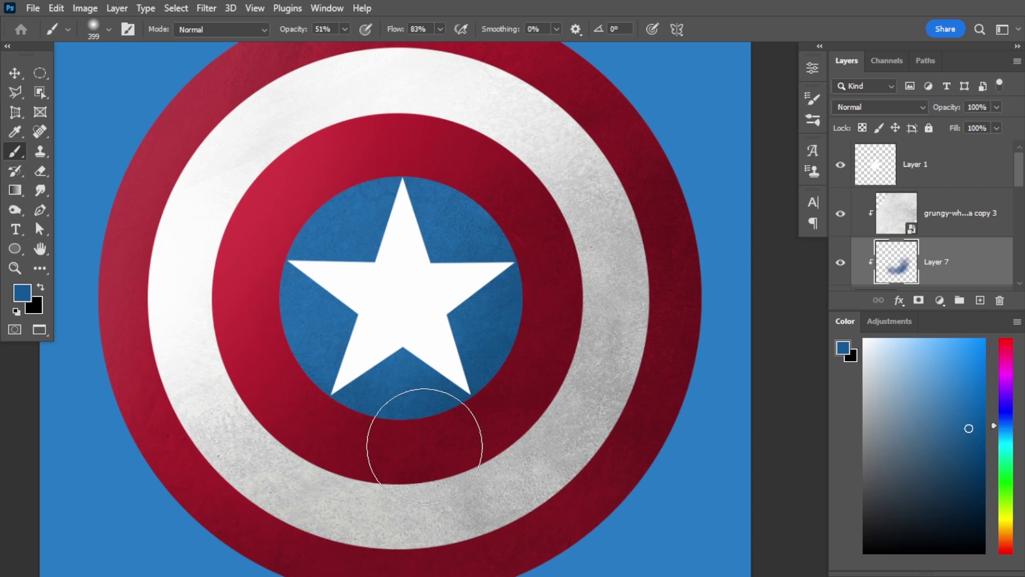
pyautogui.click(931, 231)
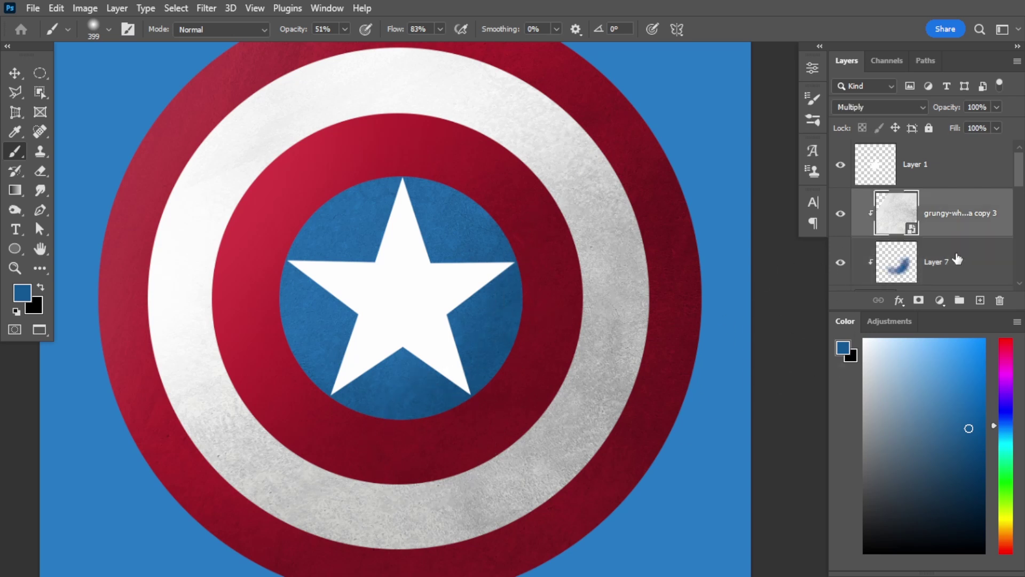
# Mask the blue circle's grunge copy, brushing black over the star and upper-left rings.
pyautogui.click(918, 300)
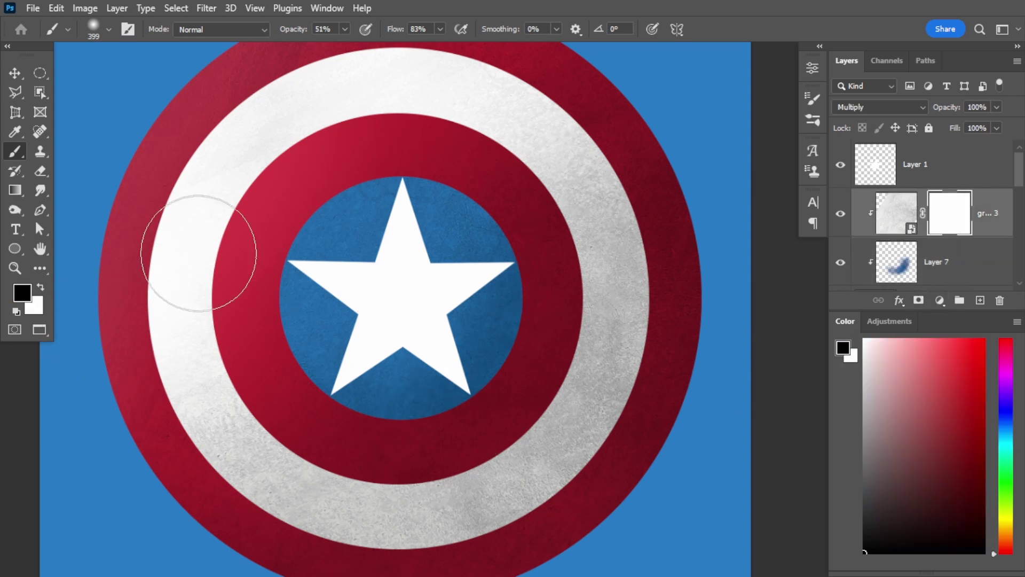
pyautogui.moveTo(358, 170); pyautogui.dragTo(331, 218)
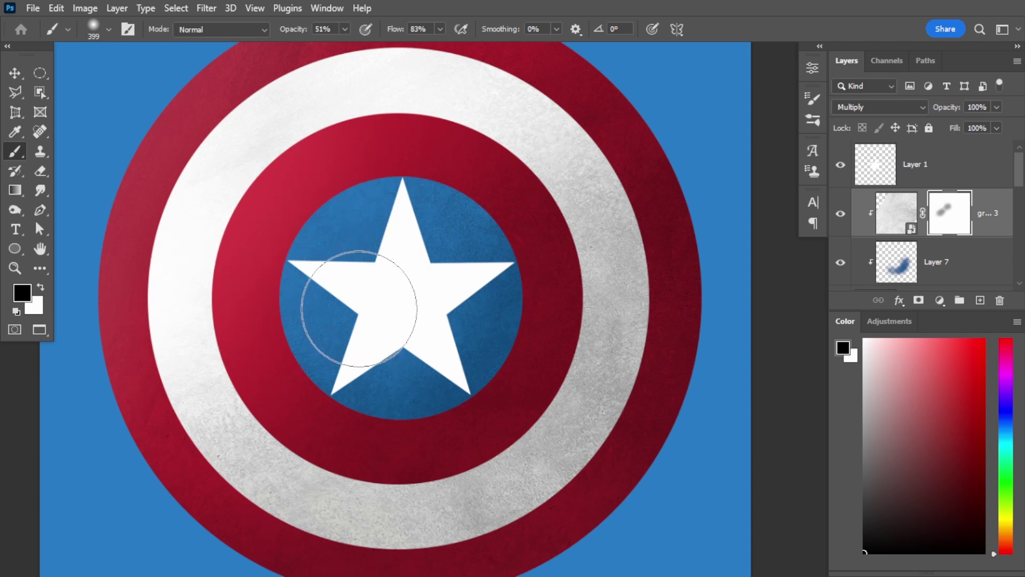
pyautogui.moveTo(366, 304); pyautogui.dragTo(473, 240)
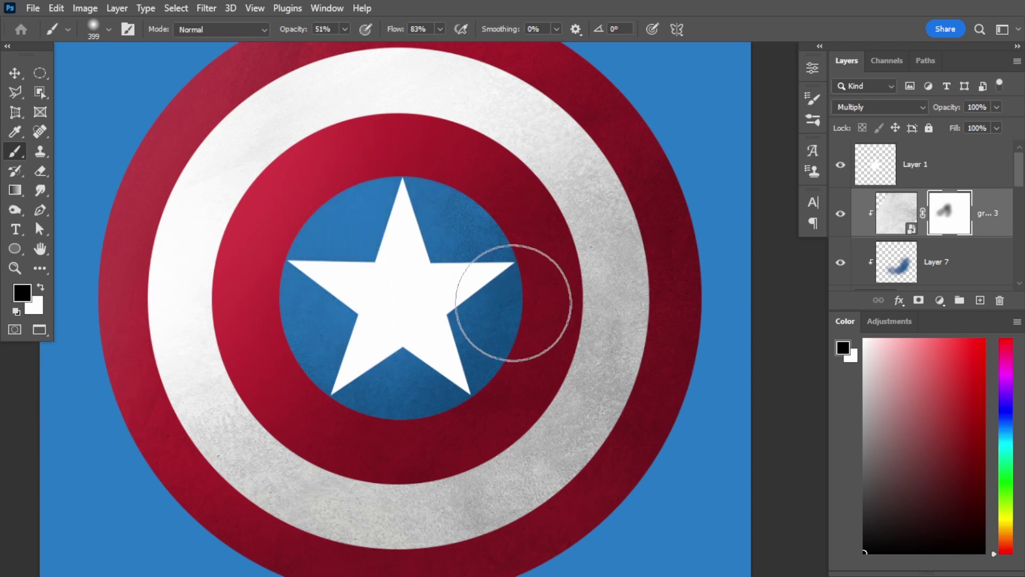
pyautogui.moveTo(503, 305); pyautogui.dragTo(412, 320)
pyautogui.press('x')
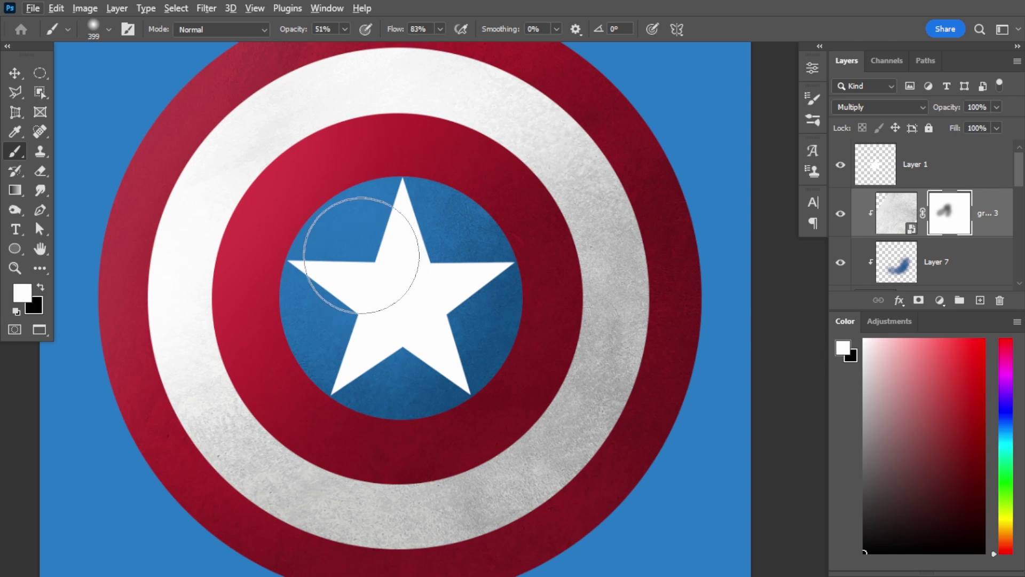
pyautogui.press('x')
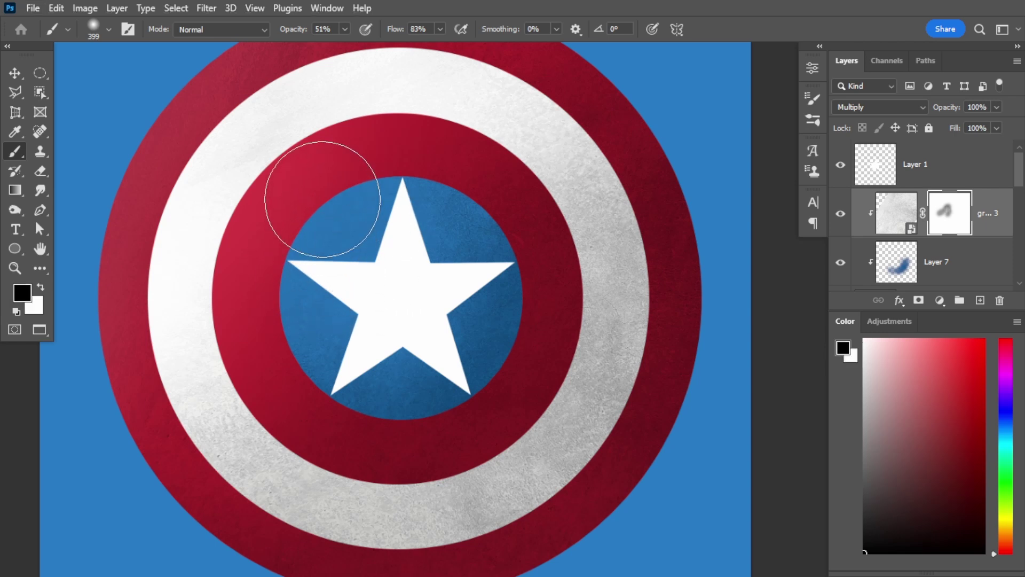
pyautogui.moveTo(278, 213); pyautogui.dragTo(480, 142)
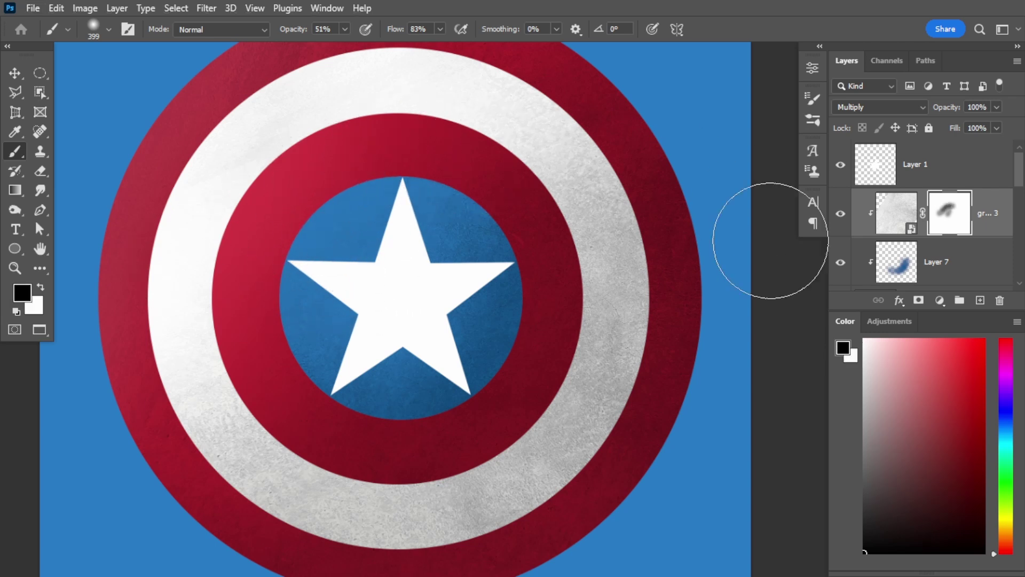
pyautogui.click(964, 262)
# Add a light blue highlight on new clipped Layer 8 and group Layers 7 and 8 into Group 1.
pyautogui.click(980, 300)
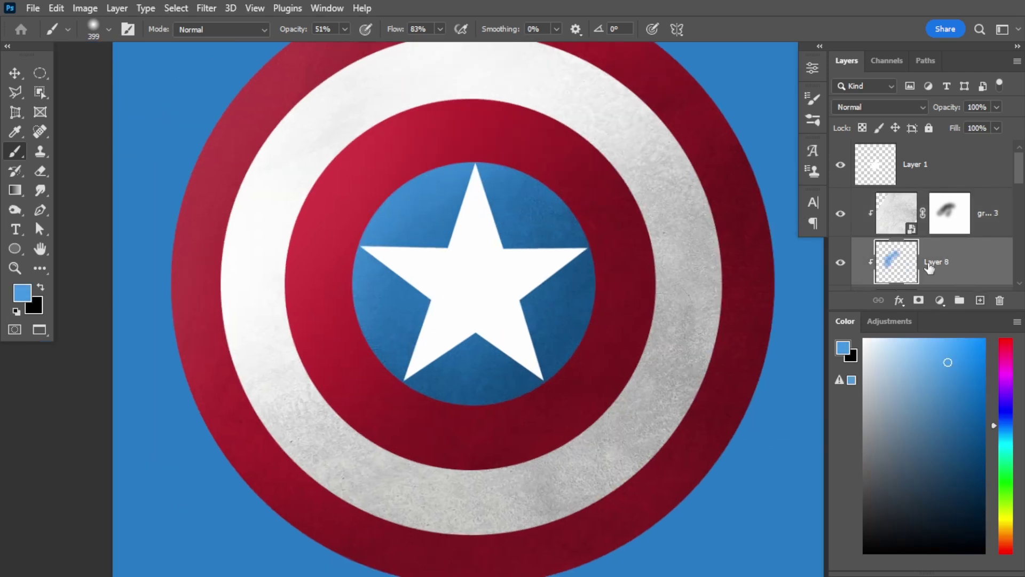
pyautogui.scroll(-2, 949, 273)
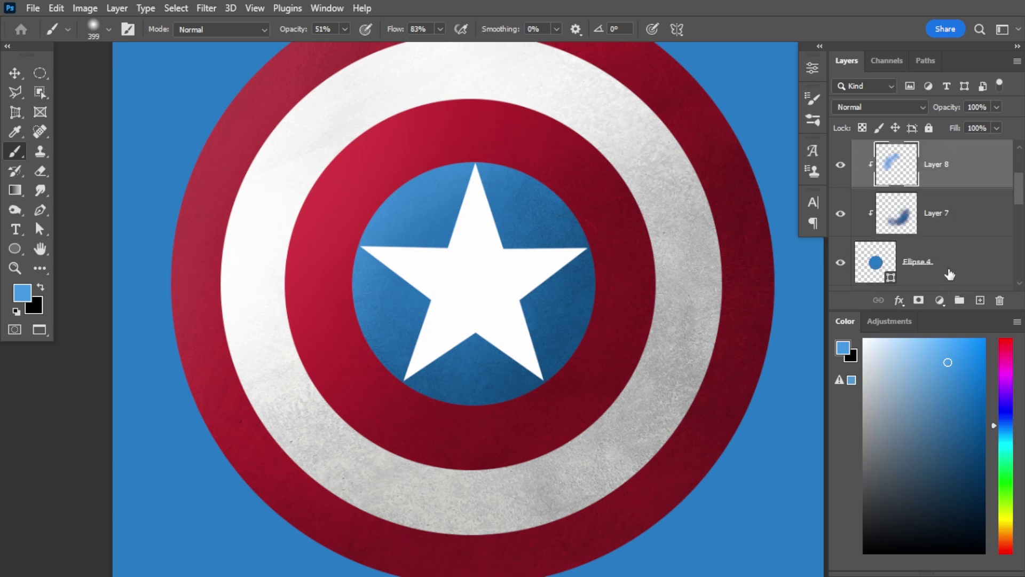
pyautogui.scroll(1, 950, 251)
pyautogui.scroll(1, 949, 246)
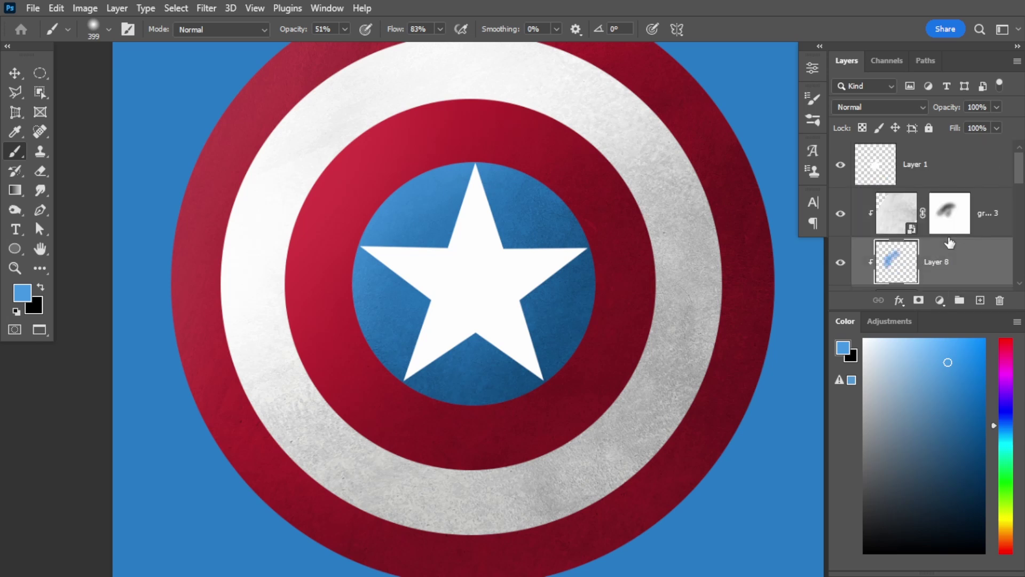
pyautogui.click(982, 229)
pyautogui.scroll(-1, 980, 240)
pyautogui.scroll(-1, 979, 243)
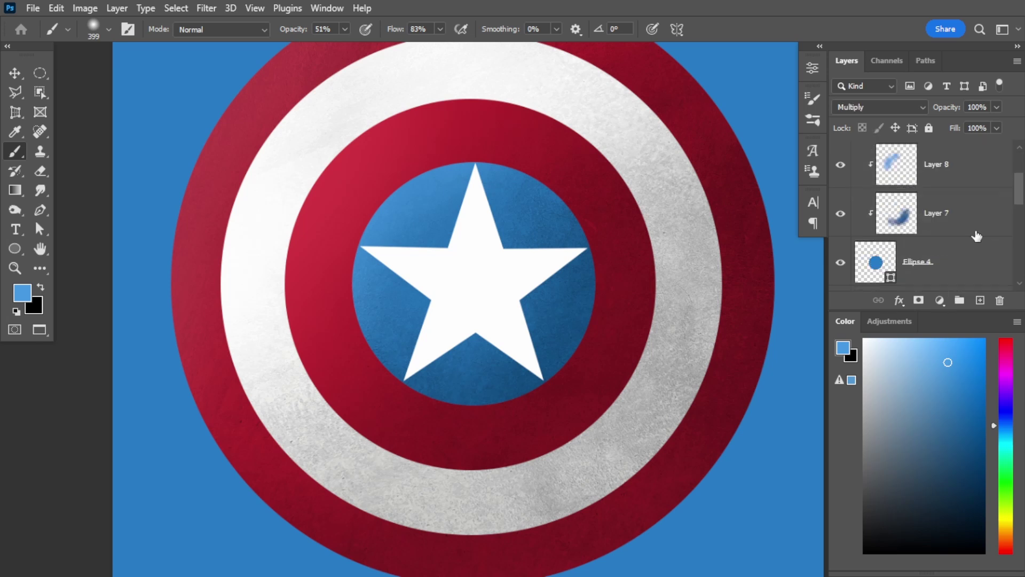
pyautogui.keyDown('shift'); pyautogui.click(977, 223); pyautogui.keyUp('shift')
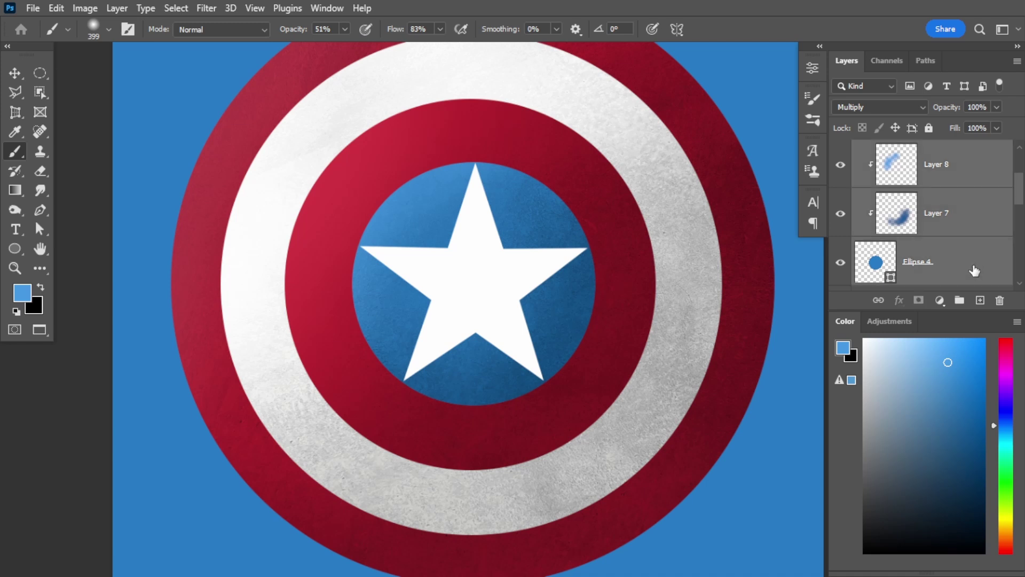
pyautogui.click(966, 299)
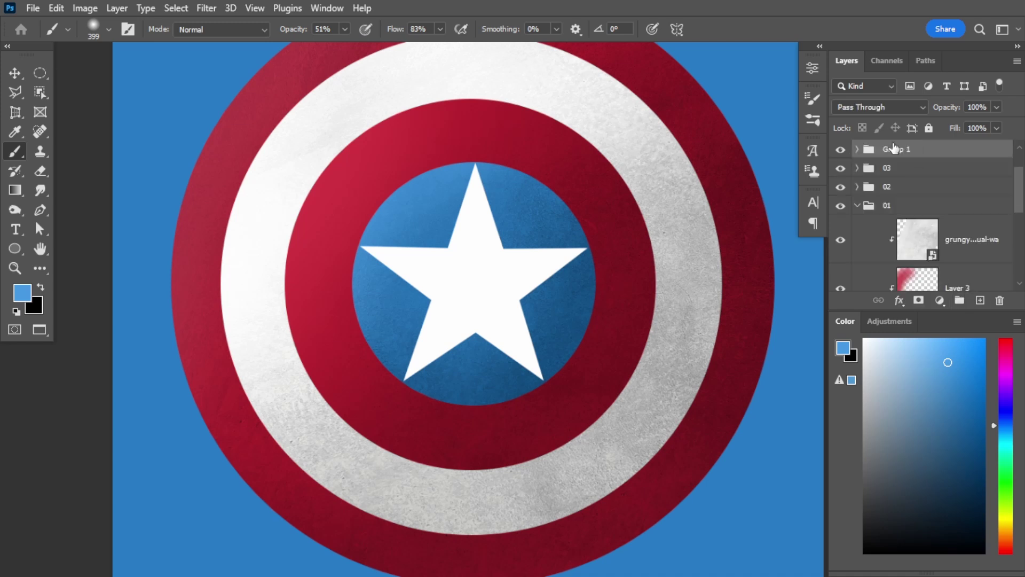
# Rename the blue circle's shading group to 04.
pyautogui.hotkey('ctrl', 'shift', 'alt', 'n')
pyautogui.doubleClick(895, 200)
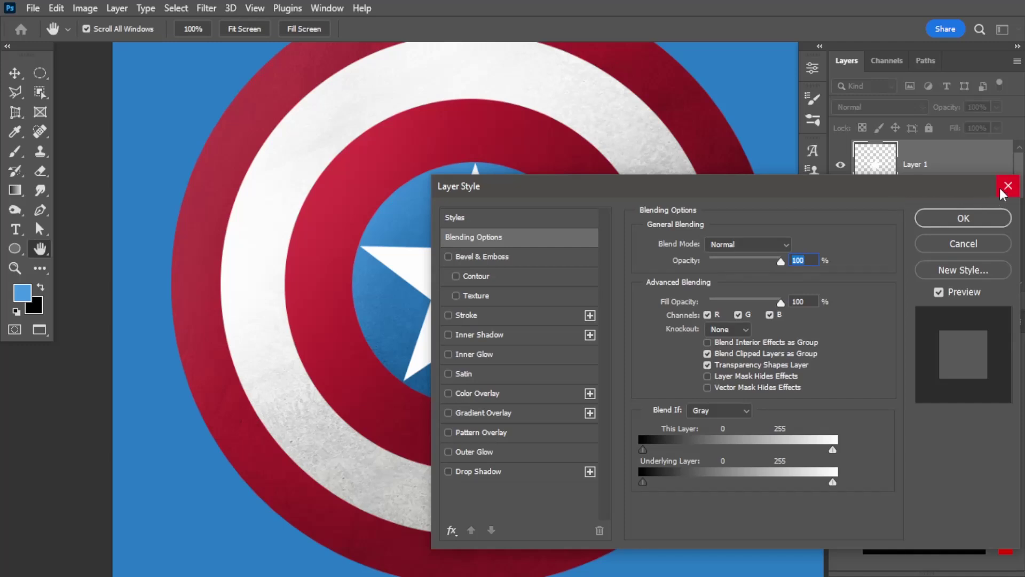
pyautogui.press('Escape')
pyautogui.doubleClick(903, 197)
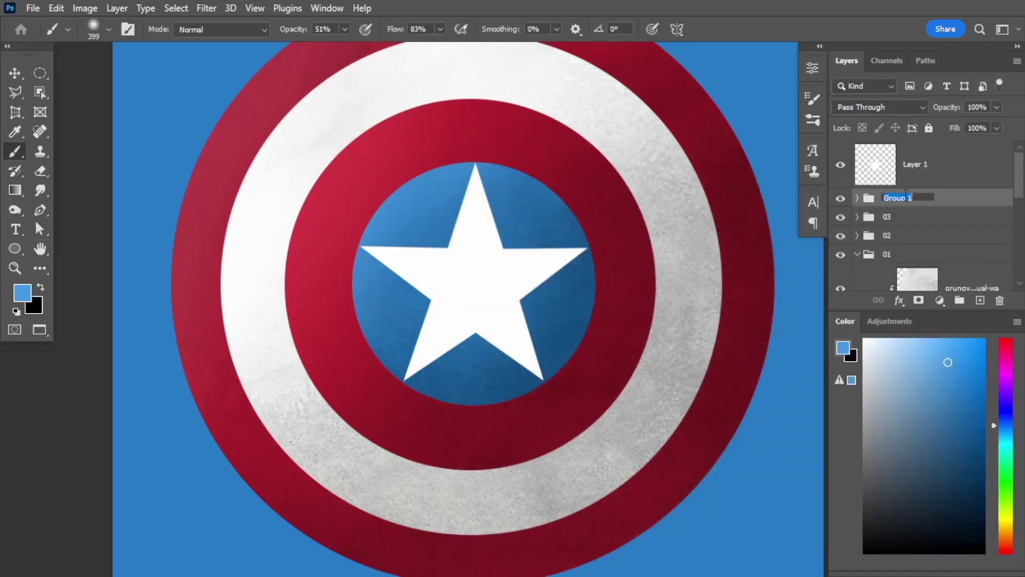
pyautogui.write('04')
pyautogui.press('Return')
# Place a grunge texture copy above the star's Layer 1 and clip it to the star.
pyautogui.click(917, 183)
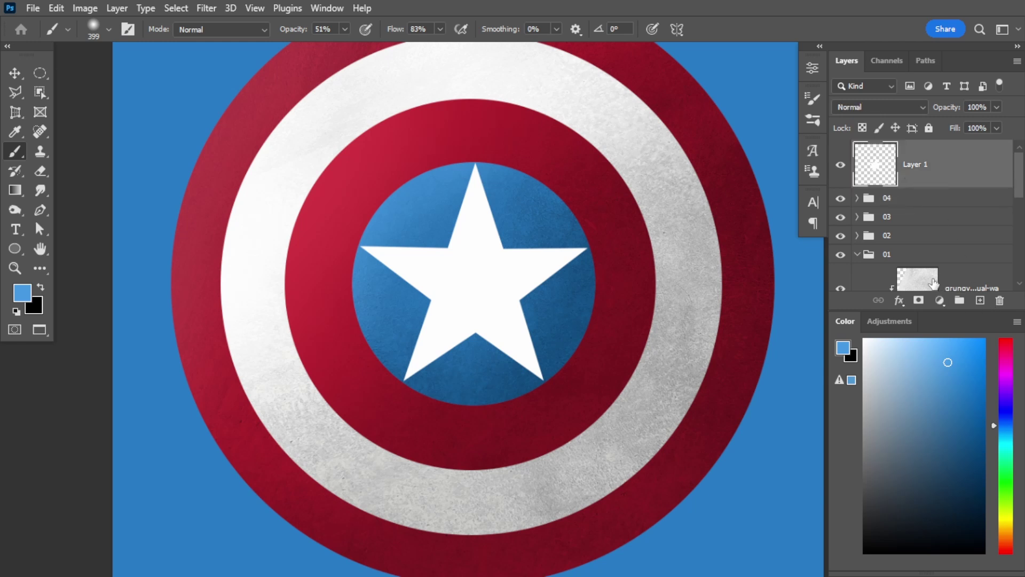
pyautogui.moveTo(922, 281); pyautogui.dragTo(911, 141)
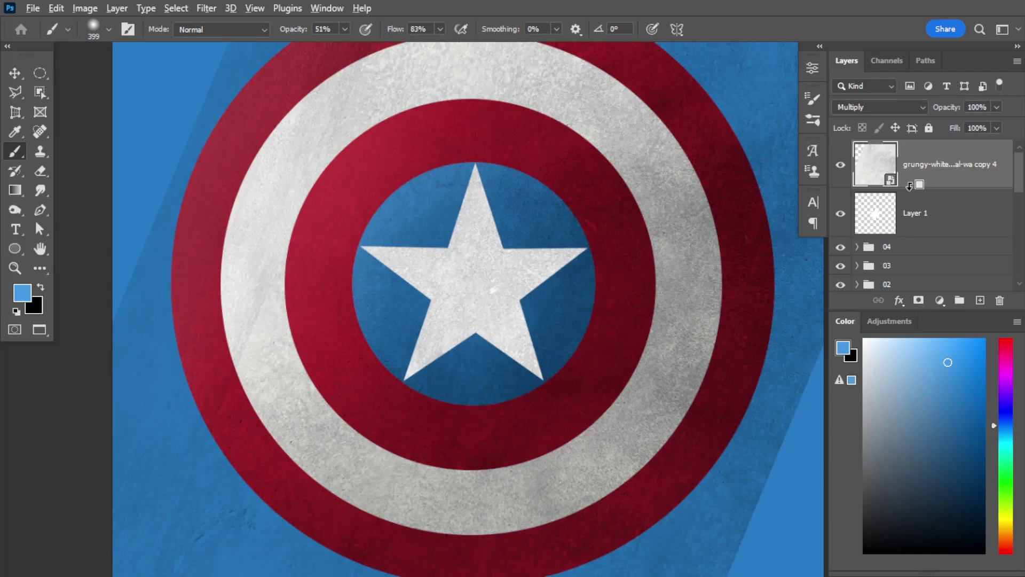
pyautogui.keyDown('alt'); pyautogui.click(913, 185); pyautogui.keyUp('alt')
pyautogui.scroll(-2, 756, 200)
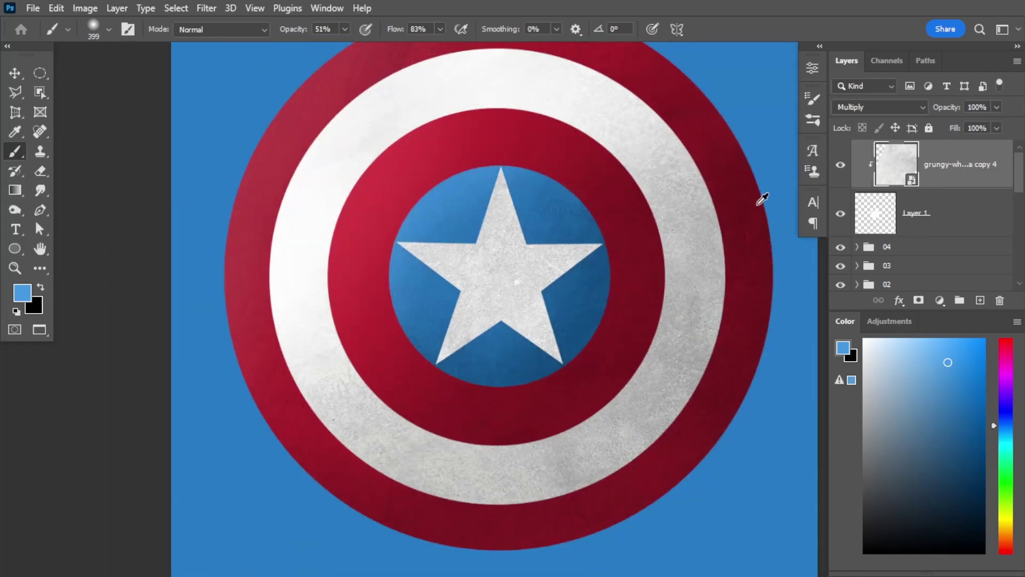
pyautogui.scroll(1, 526, 273)
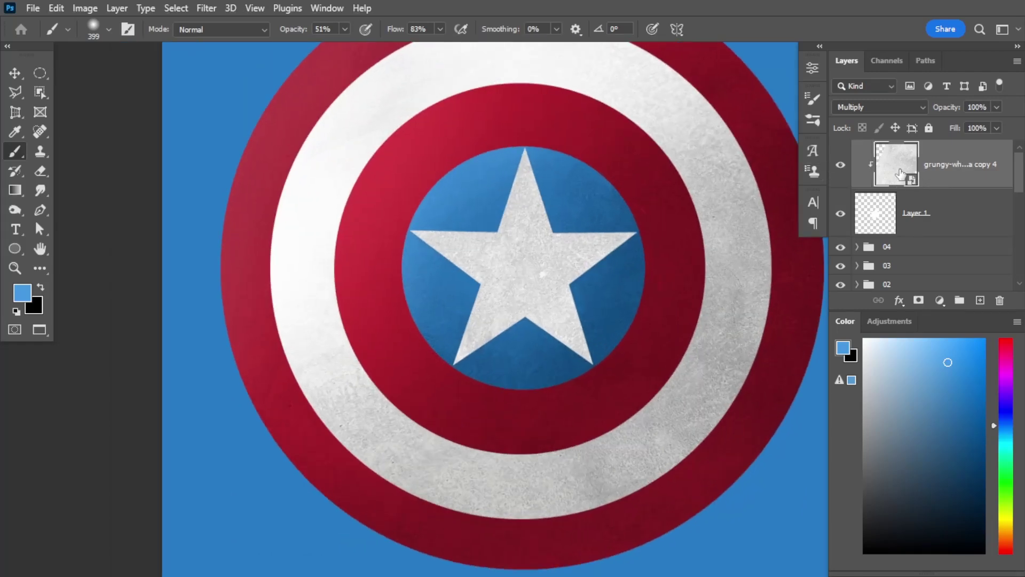
# Free-transform the star's grunge copy 4, shifting it up and to the right.
pyautogui.press('v')
pyautogui.scroll(-2, 501, 270)
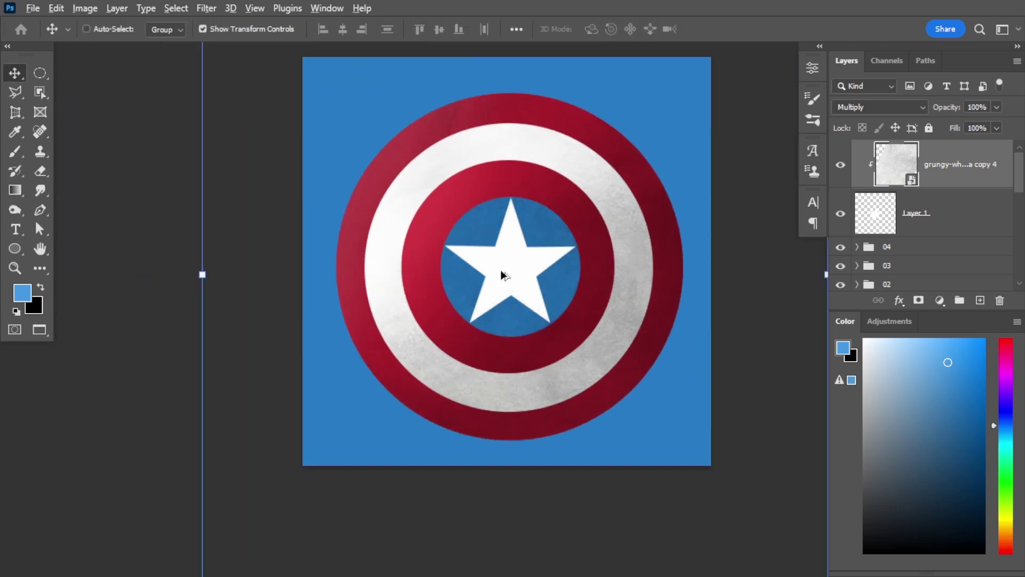
pyautogui.scroll(-1, 504, 275)
pyautogui.hotkey('ctrl', 't')
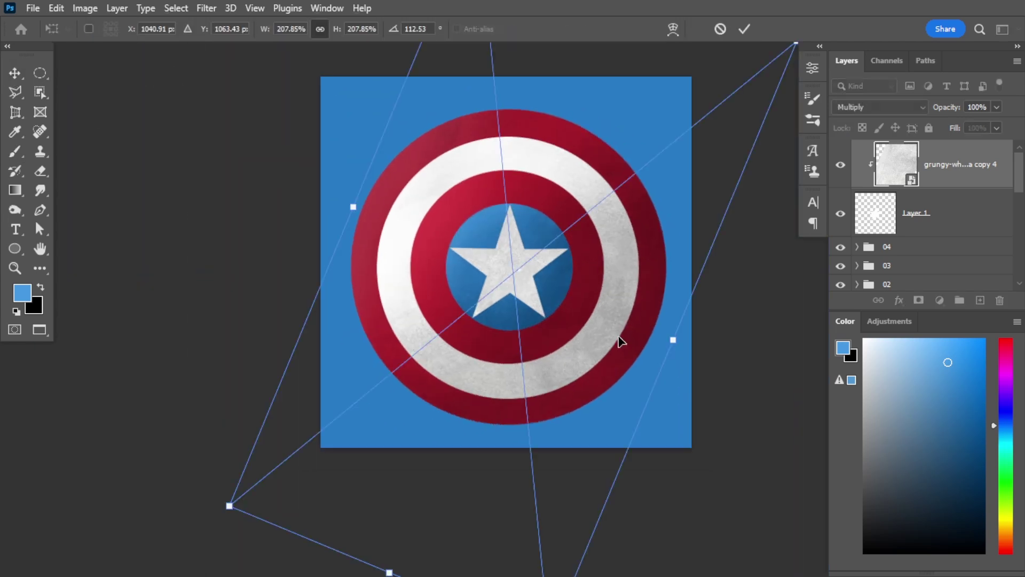
pyautogui.scroll(-1, 638, 338)
pyautogui.scroll(2, 597, 338)
pyautogui.scroll(2, 539, 320)
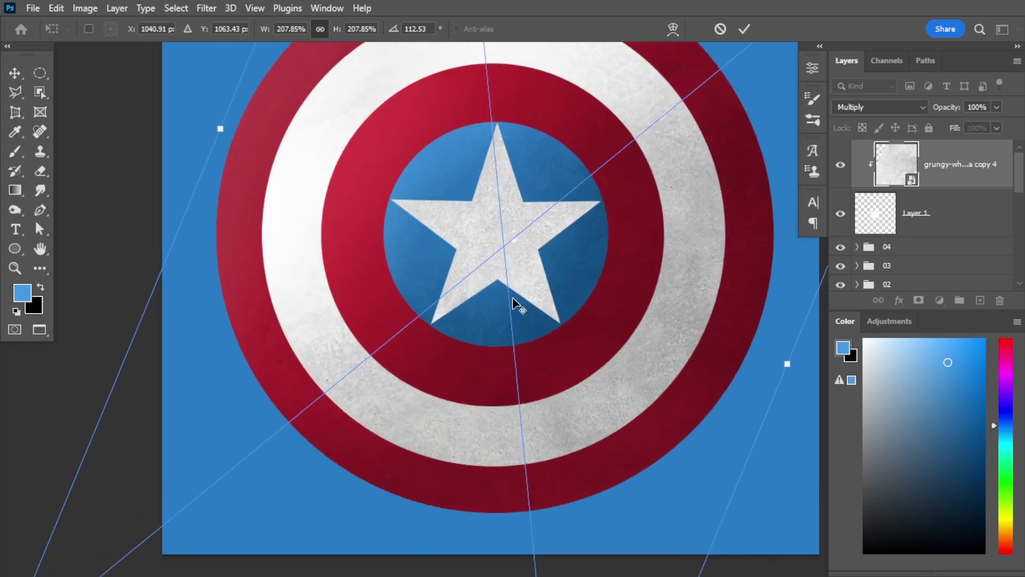
pyautogui.scroll(1, 523, 267)
pyautogui.moveTo(579, 248); pyautogui.dragTo(782, 103)
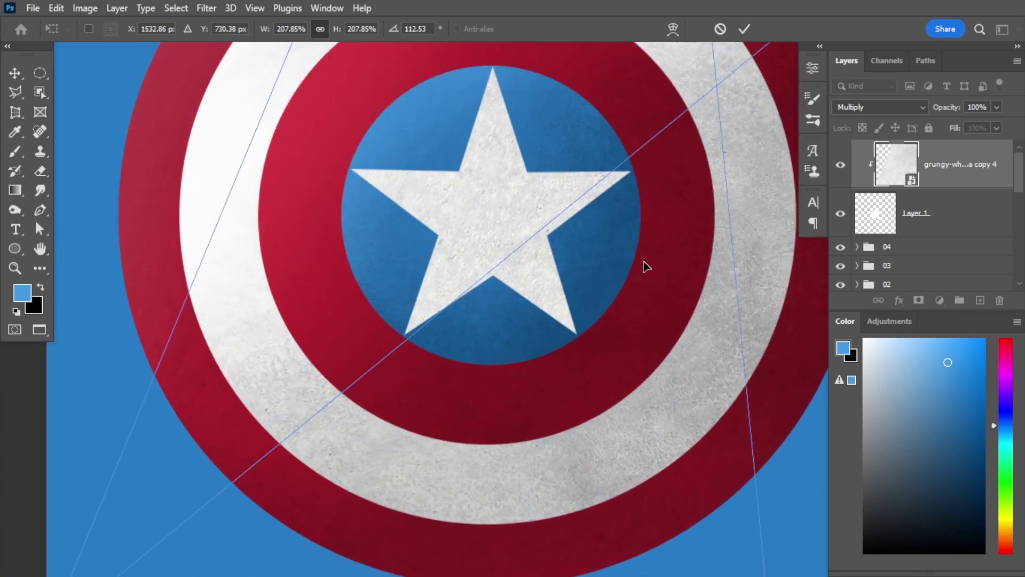
pyautogui.moveTo(643, 265); pyautogui.dragTo(729, 200)
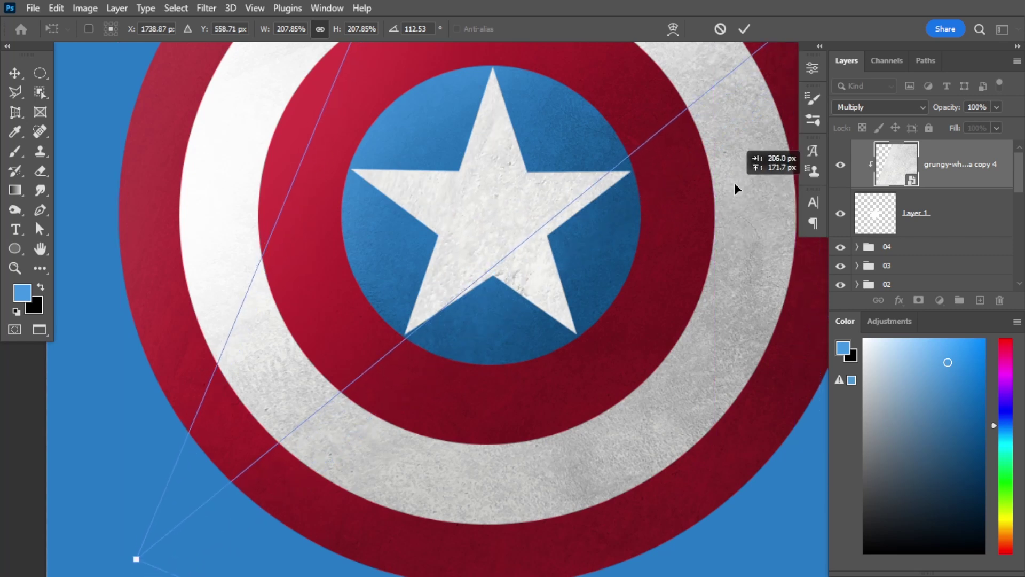
# Reposition the texture up and left over the star and apply the new position.
pyautogui.moveTo(727, 200); pyautogui.dragTo(782, 131)
pyautogui.moveTo(627, 255); pyautogui.dragTo(528, 135)
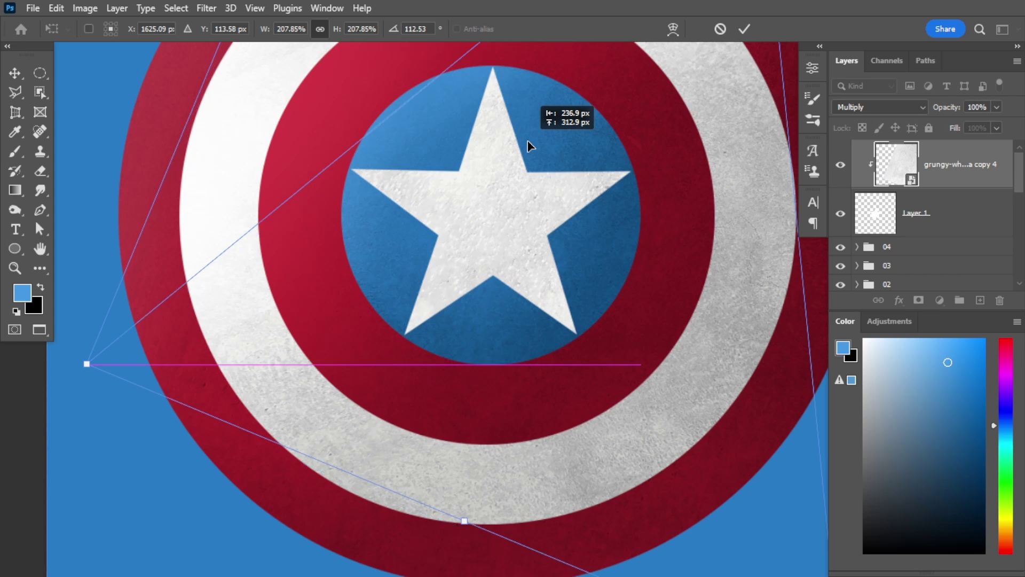
pyautogui.click(745, 34)
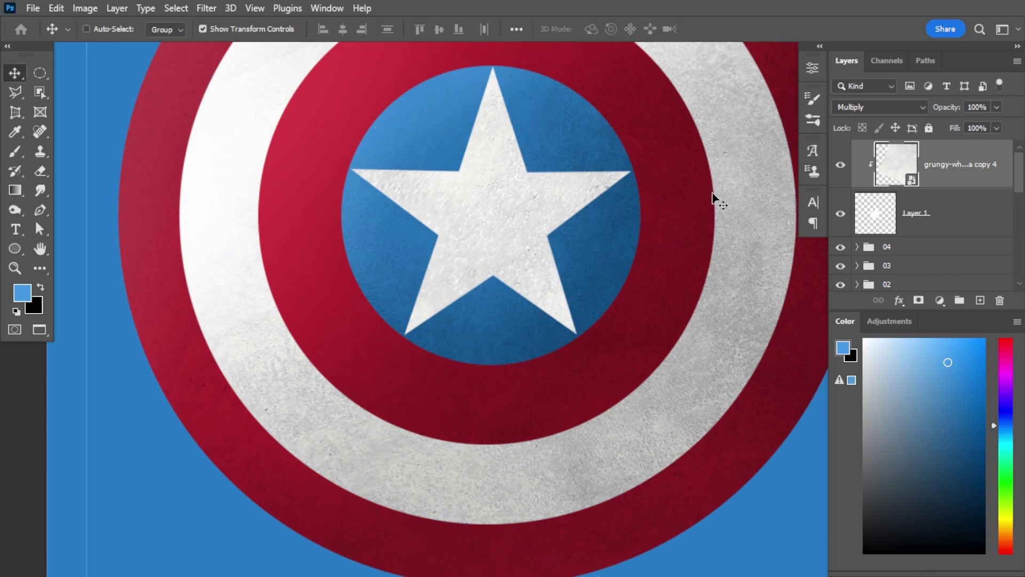
pyautogui.click(938, 226)
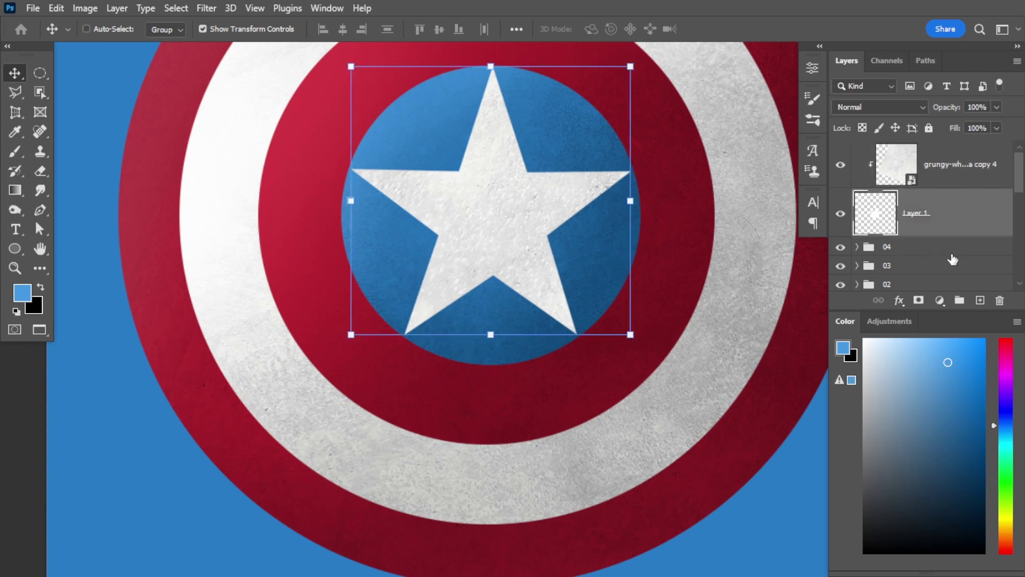
# Add a new clipped layer above the star and set the foreground colour to light grey #dddddd.
pyautogui.click(980, 300)
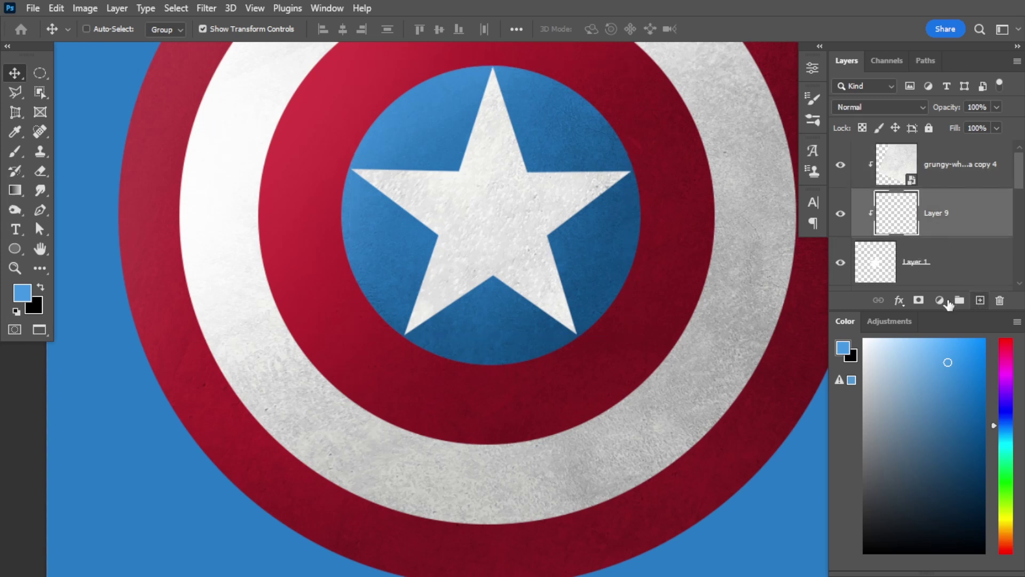
pyautogui.click(16, 311)
pyautogui.click(42, 285)
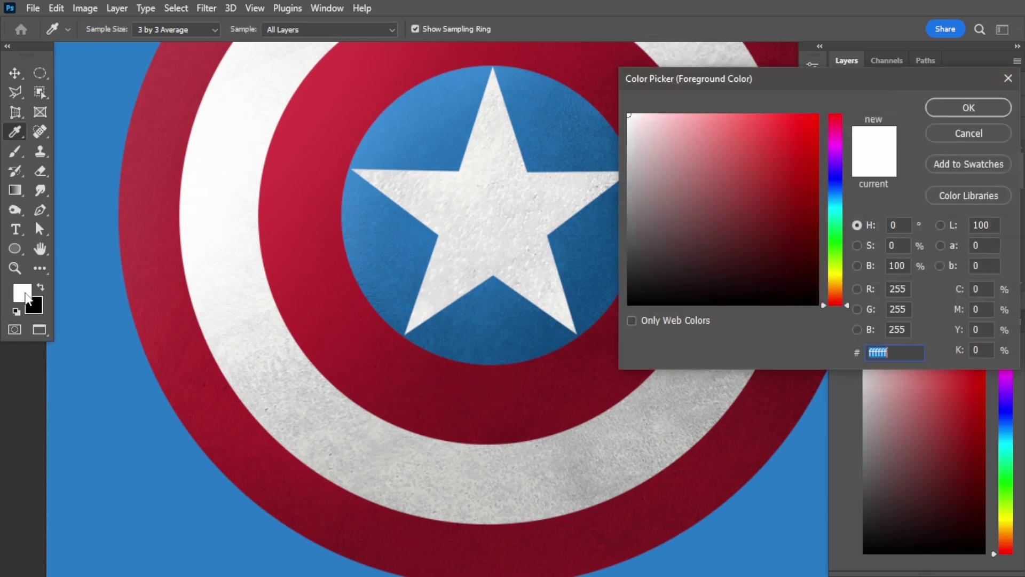
pyautogui.moveTo(630, 148); pyautogui.dragTo(619, 145)
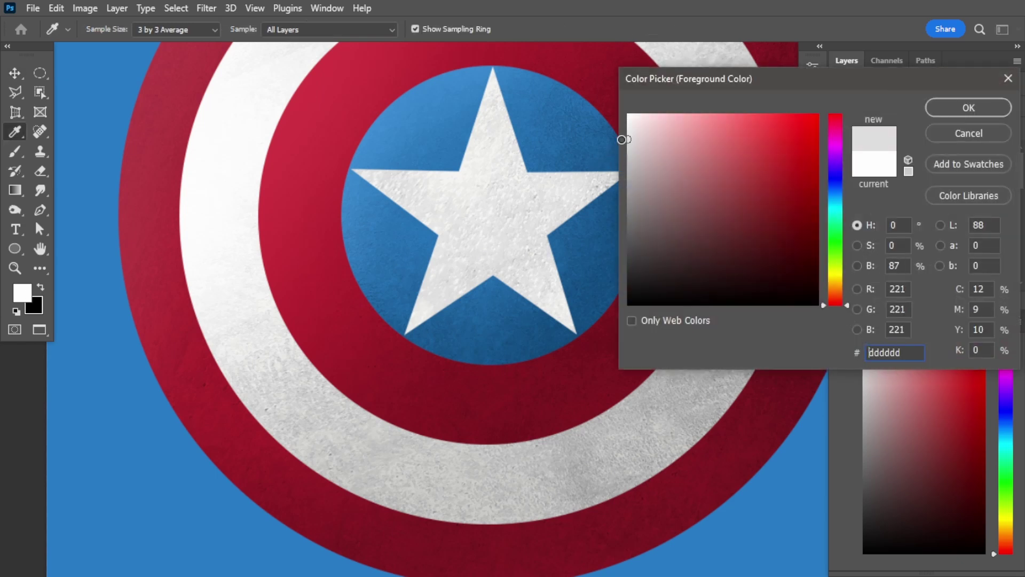
pyautogui.click(969, 108)
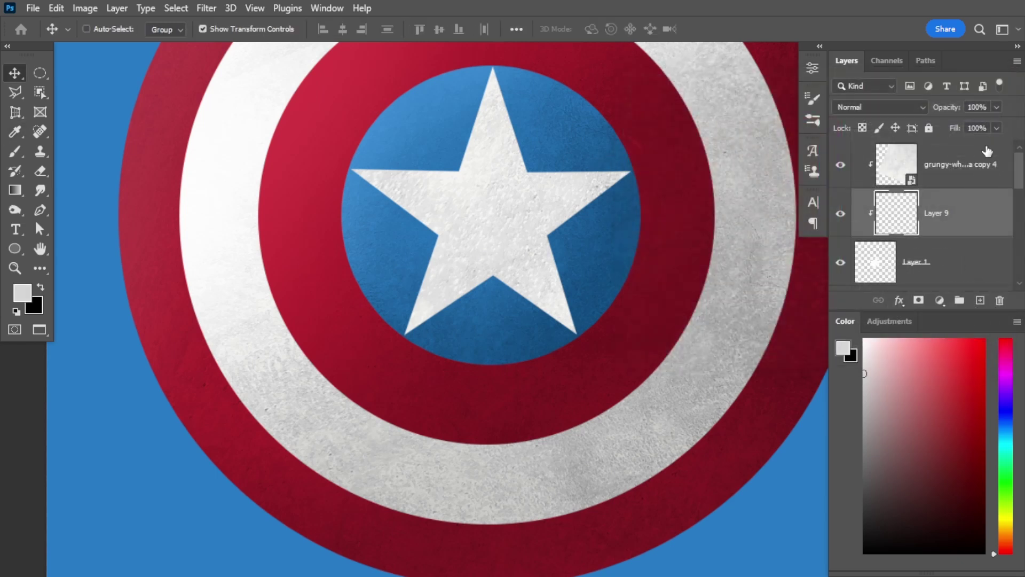
# Set up the Brush at 37% opacity, shrinking it from 399 to 282 px.
pyautogui.click(16, 155)
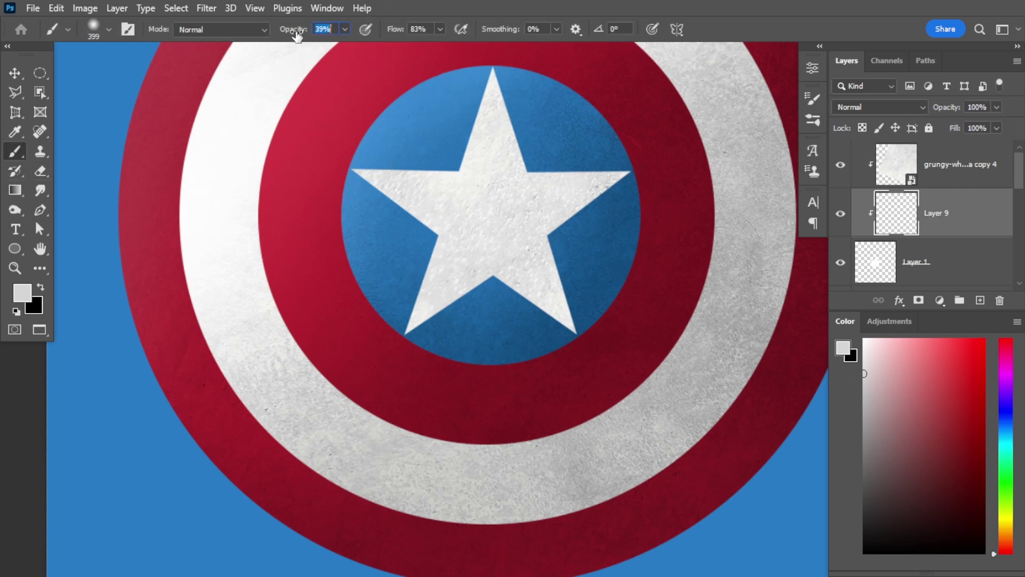
pyautogui.moveTo(298, 36); pyautogui.dragTo(296, 35)
pyautogui.keyDown('alt'); pyautogui.rightClick(511, 166); pyautogui.keyUp('alt')
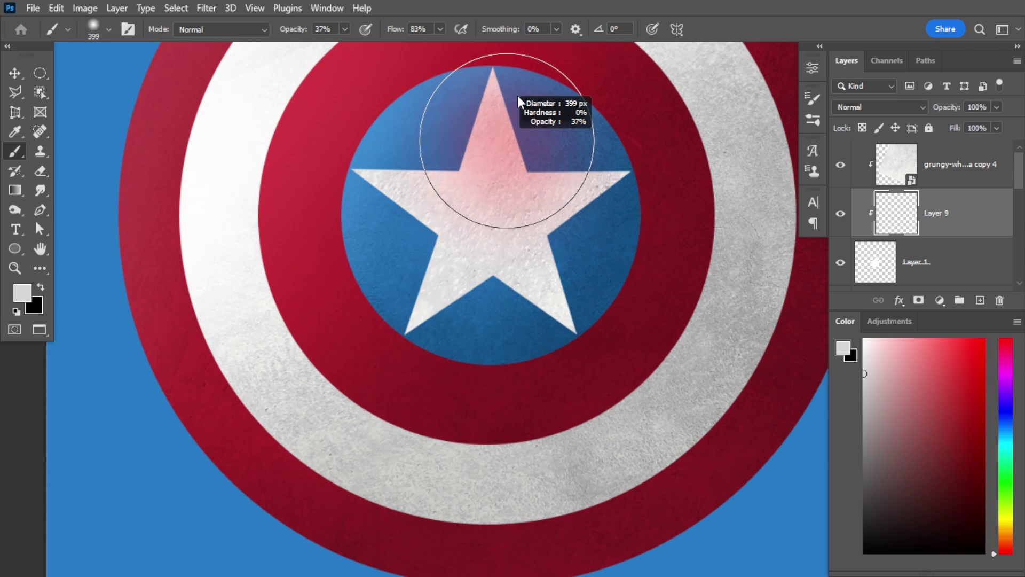
pyautogui.keyDown('alt'); pyautogui.rightClick(506, 143); pyautogui.keyUp('alt')
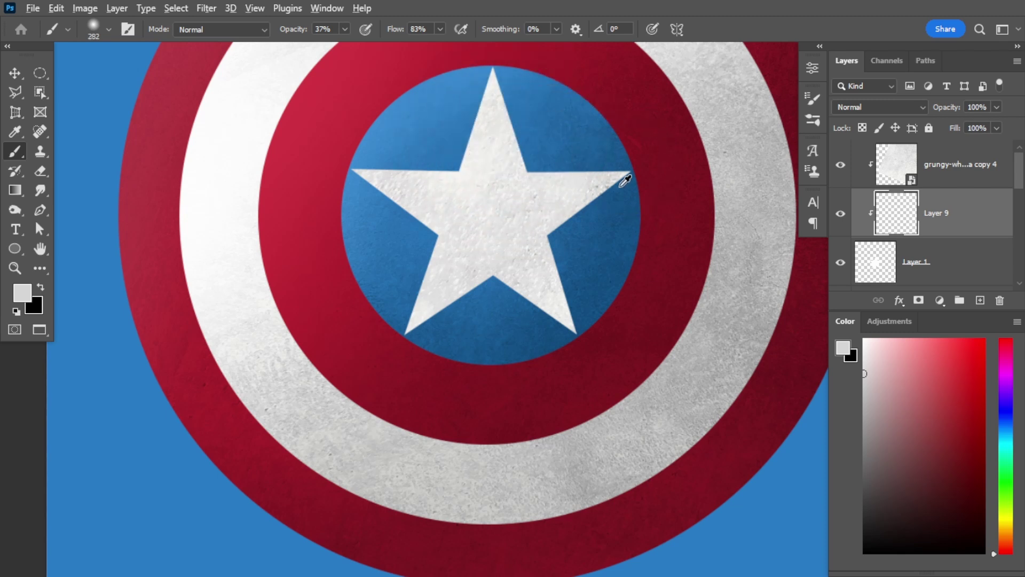
pyautogui.scroll(2, 623, 179)
# Add a layer mask to the grungy texture layer and fade texture on the star's left side with a 229 px brush.
pyautogui.click(936, 181)
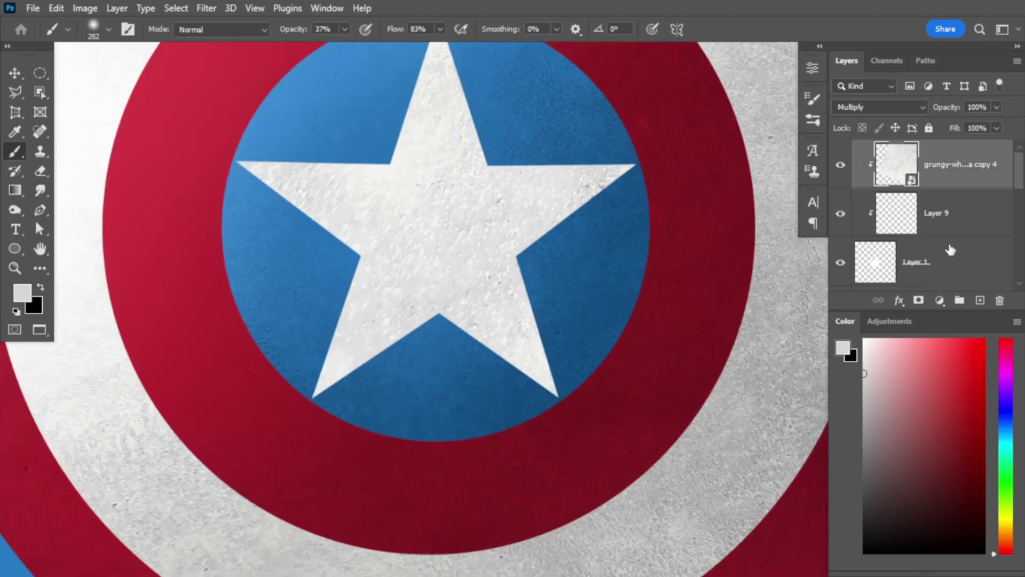
pyautogui.click(920, 301)
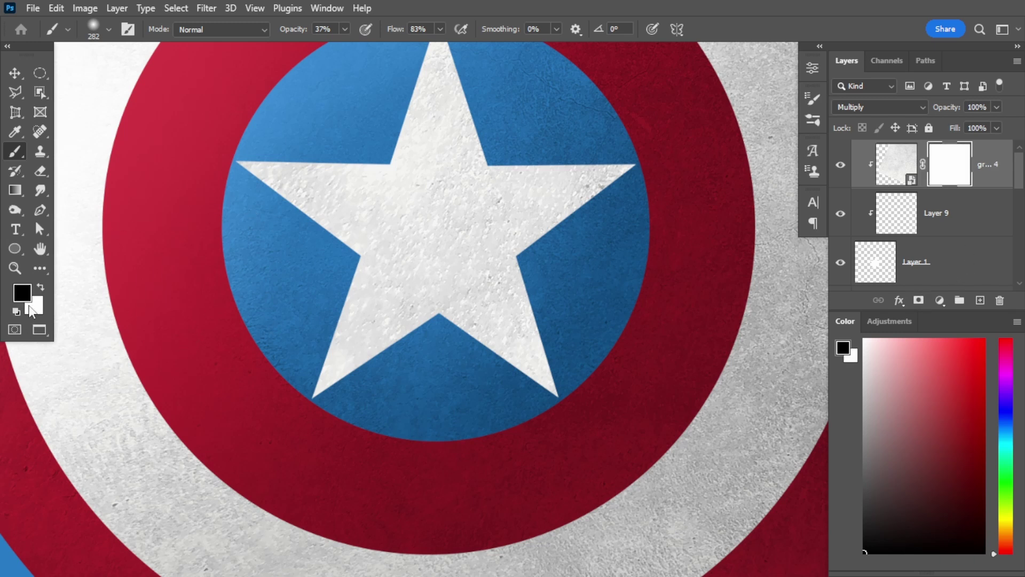
pyautogui.moveTo(656, 222); pyautogui.dragTo(639, 220)
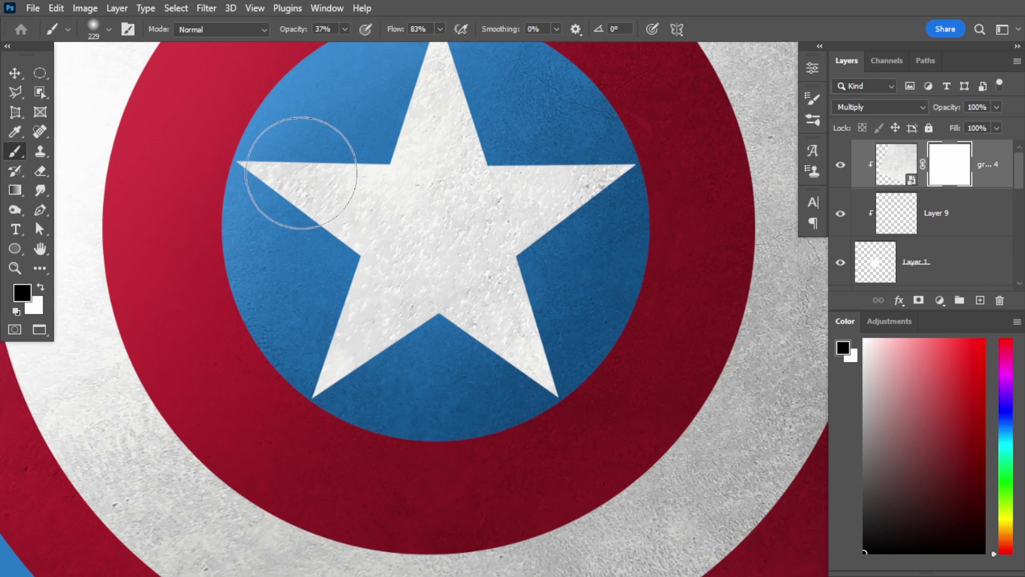
pyautogui.click(322, 159)
pyautogui.click(418, 68)
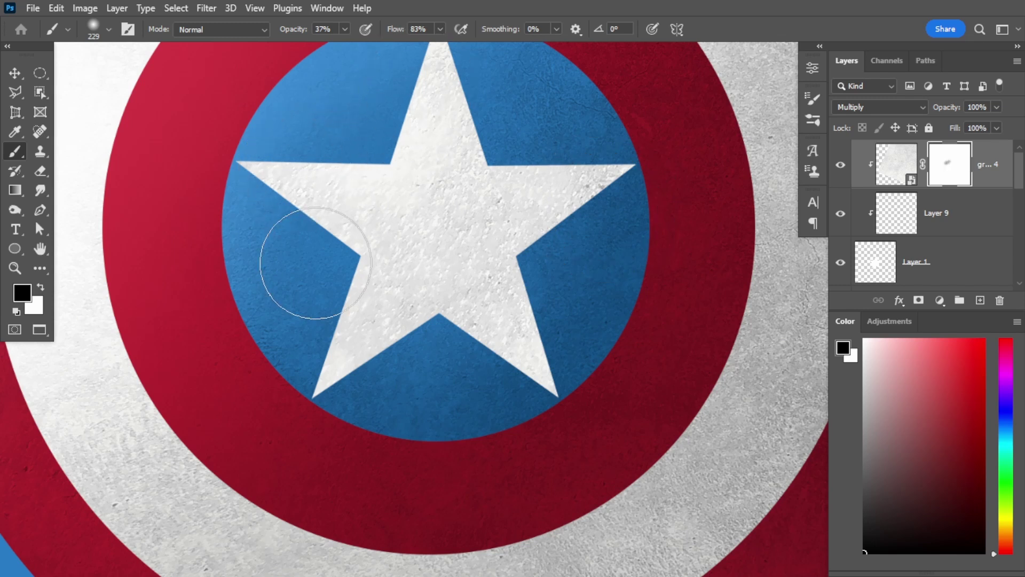
pyautogui.click(325, 358)
# Fade more texture over the star's top with a ~397 px brush, then swap to white and select Layer 9.
pyautogui.moveTo(403, 272); pyautogui.dragTo(449, 272)
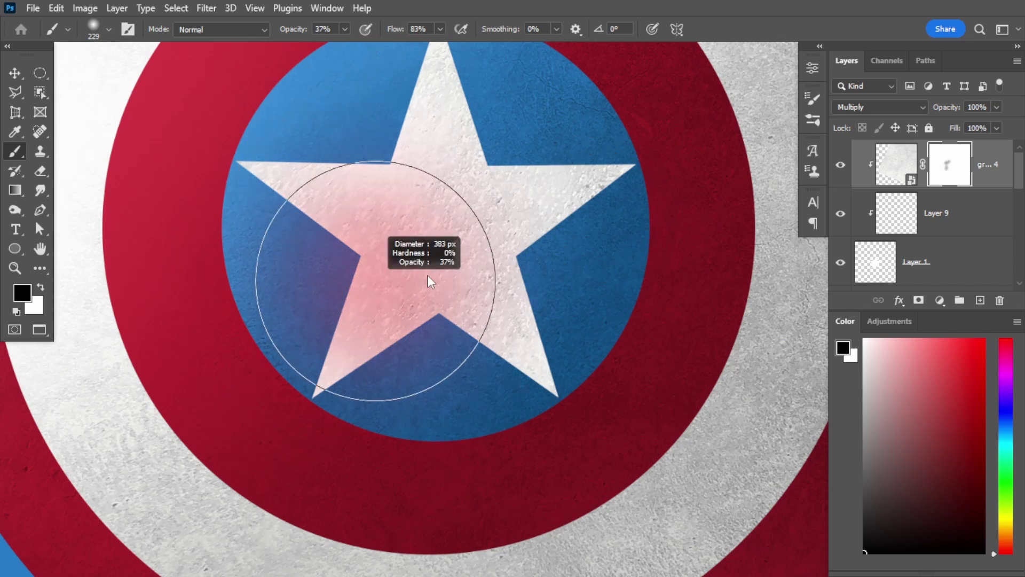
pyautogui.click(256, 171)
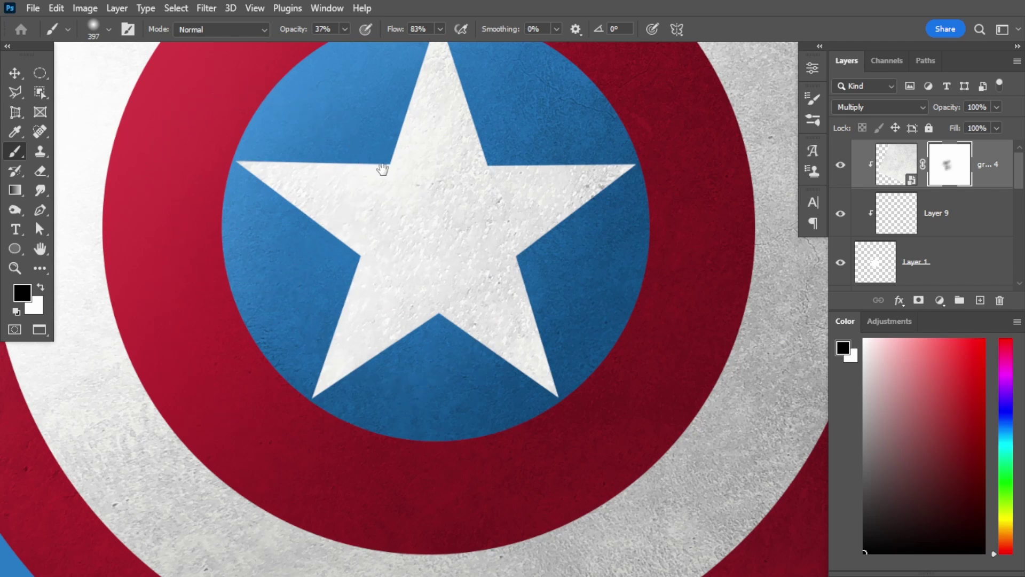
pyautogui.moveTo(398, 166); pyautogui.dragTo(390, 213)
pyautogui.moveTo(427, 121); pyautogui.dragTo(400, 230)
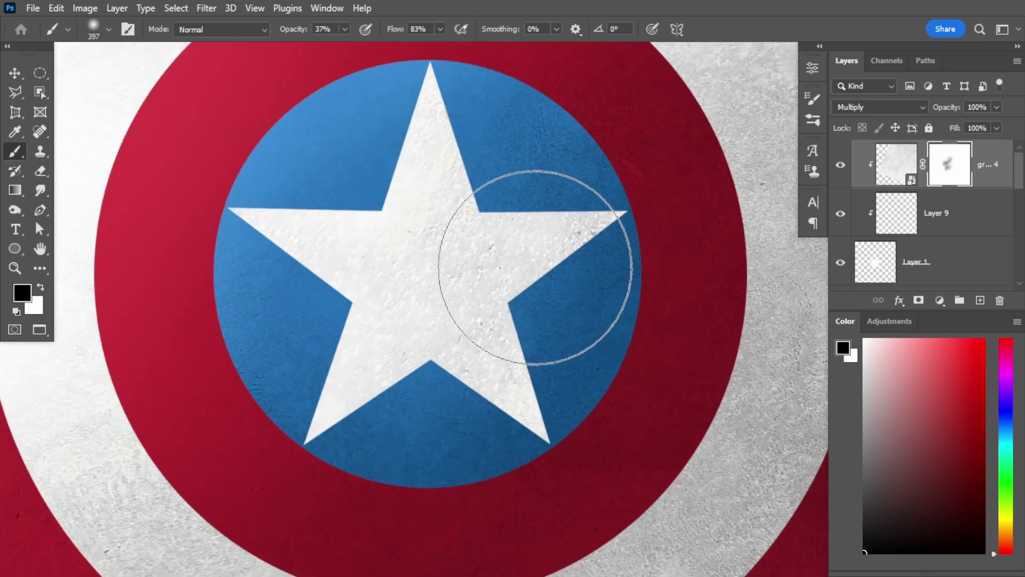
pyautogui.click(42, 290)
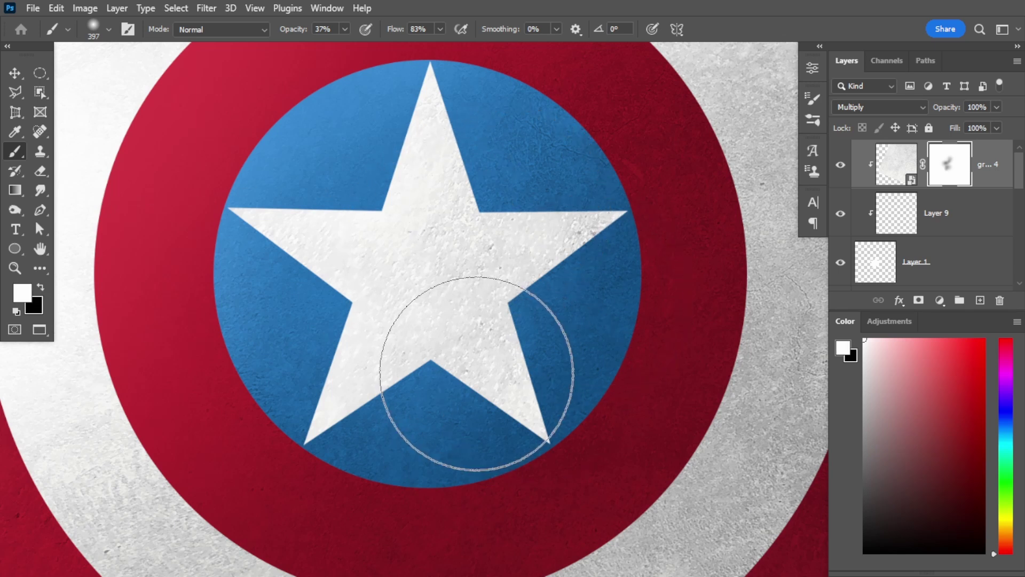
pyautogui.click(924, 216)
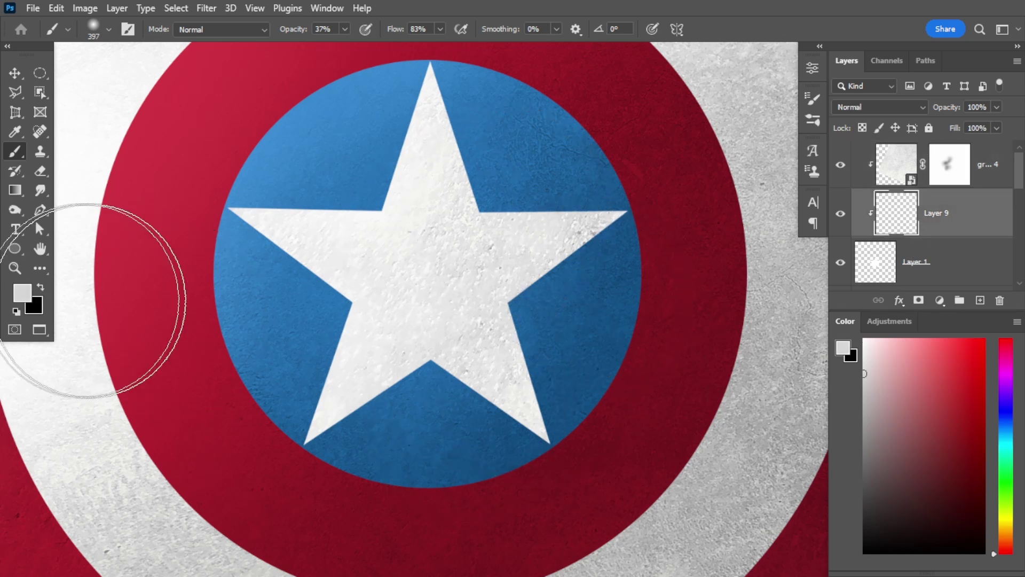
# Paint light grey highlights on Layer 9 with a ~215 px brush and toggle the layer to compare.
pyautogui.keyDown('alt'); pyautogui.click(91, 295); pyautogui.keyUp('alt')
pyautogui.moveTo(554, 281); pyautogui.dragTo(522, 290)
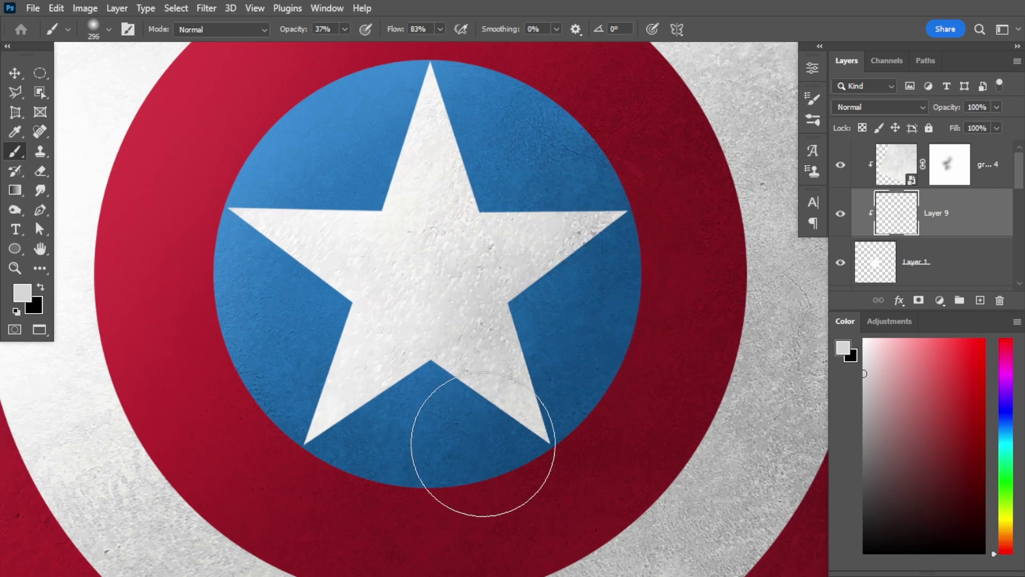
pyautogui.moveTo(433, 401)
pyautogui.mouseDown()
pyautogui.moveTo(374, 418)
pyautogui.moveTo(352, 405)
pyautogui.mouseUp()
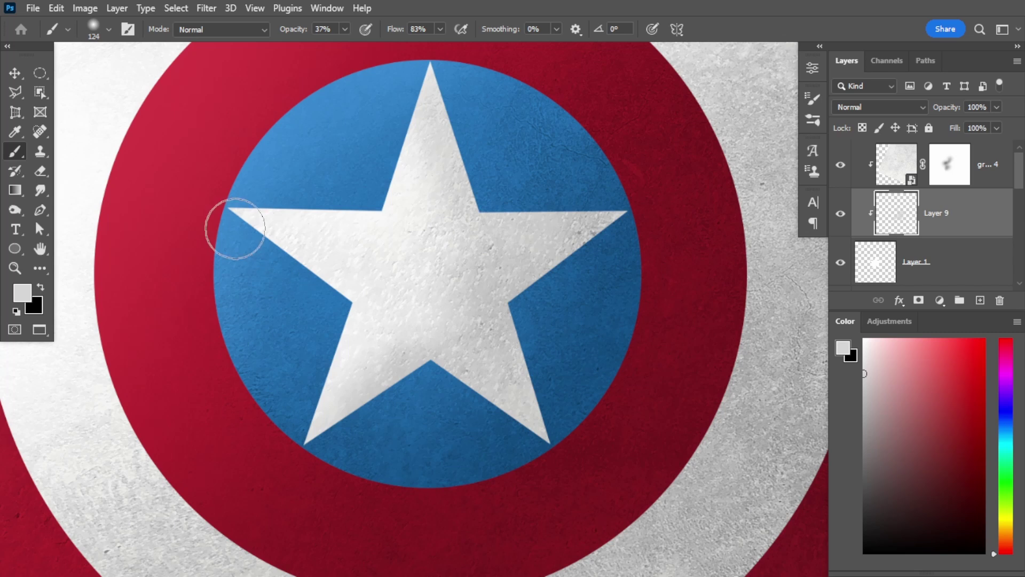
pyautogui.click(841, 213)
# Group Layer 9 and Layer 1 into a new group named 05.
pyautogui.scroll(-2, 478, 204)
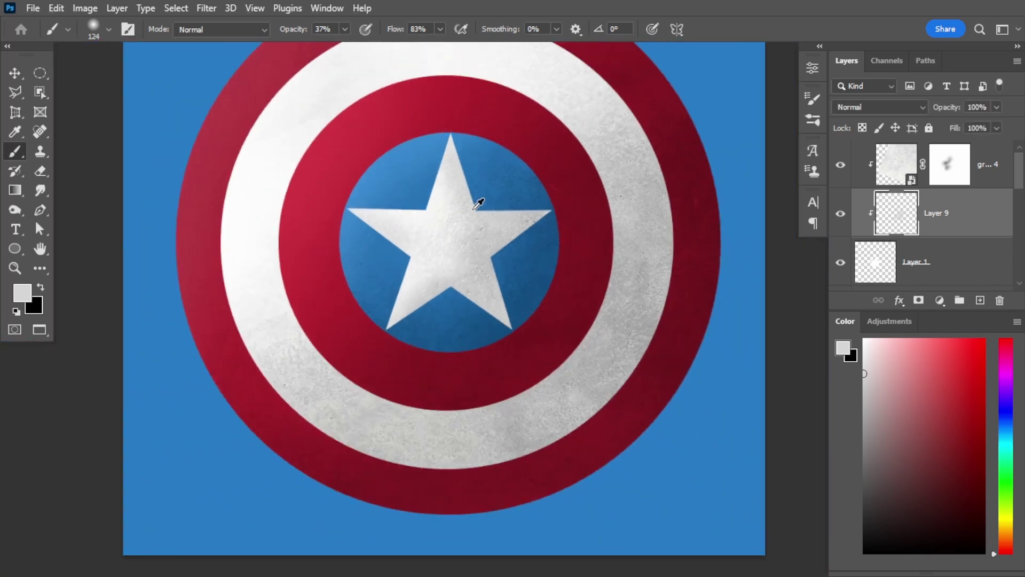
pyautogui.scroll(-1, 522, 213)
pyautogui.scroll(-2, 501, 227)
pyautogui.scroll(-1, 501, 222)
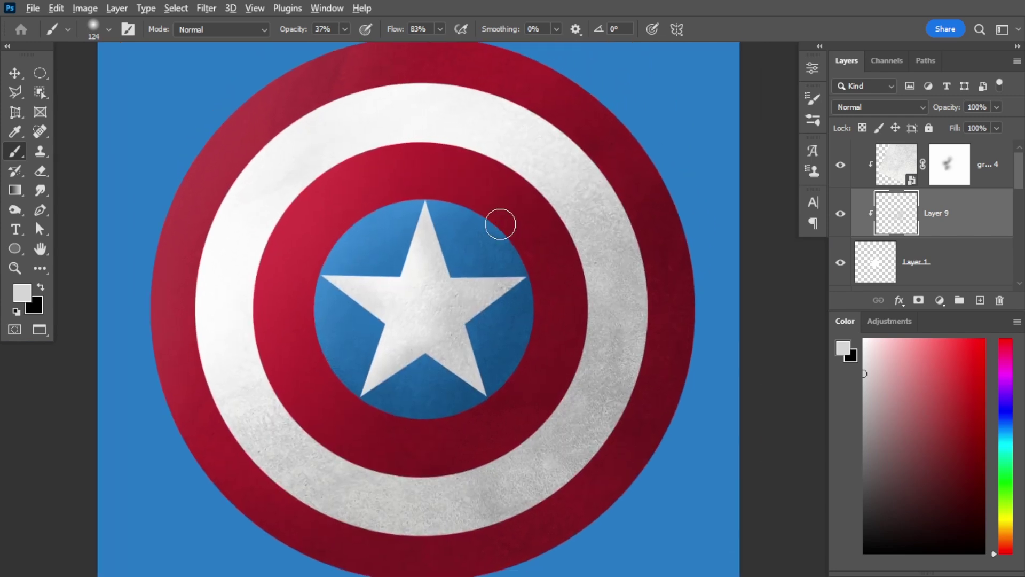
pyautogui.scroll(-1, 502, 222)
pyautogui.click(985, 181)
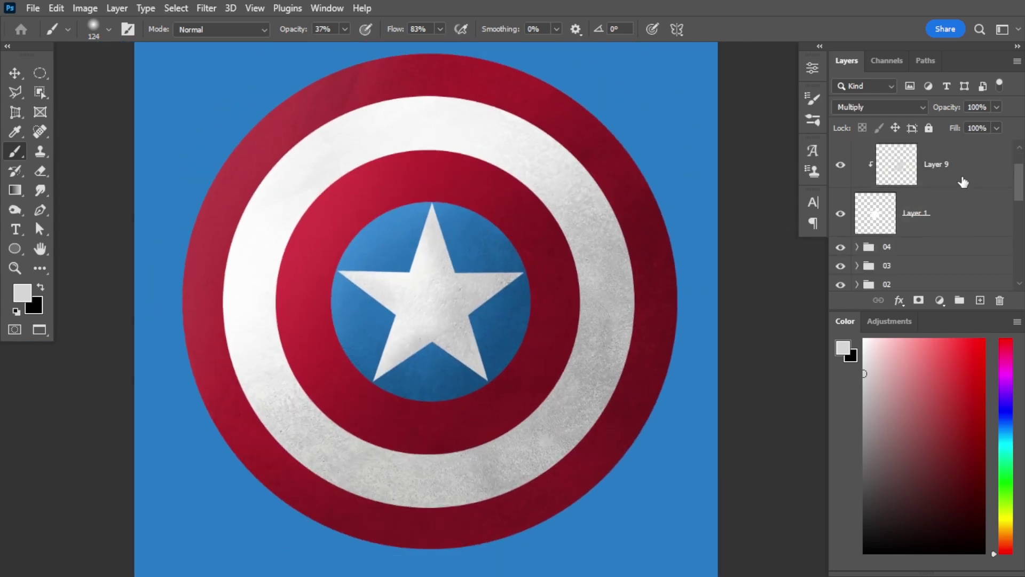
pyautogui.scroll(-1, 964, 184)
pyautogui.keyDown('shift'); pyautogui.click(976, 221); pyautogui.keyUp('shift')
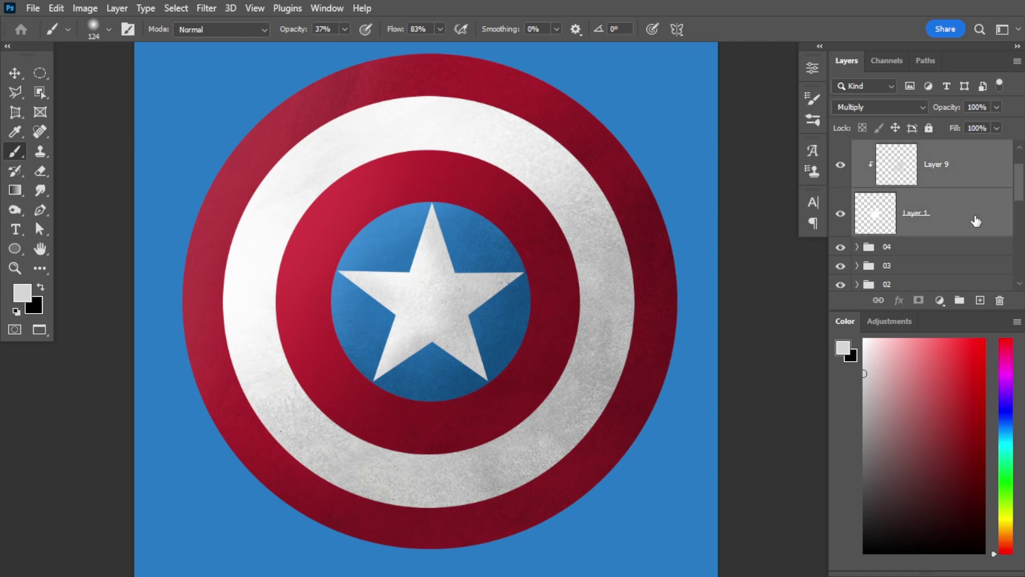
pyautogui.click(960, 299)
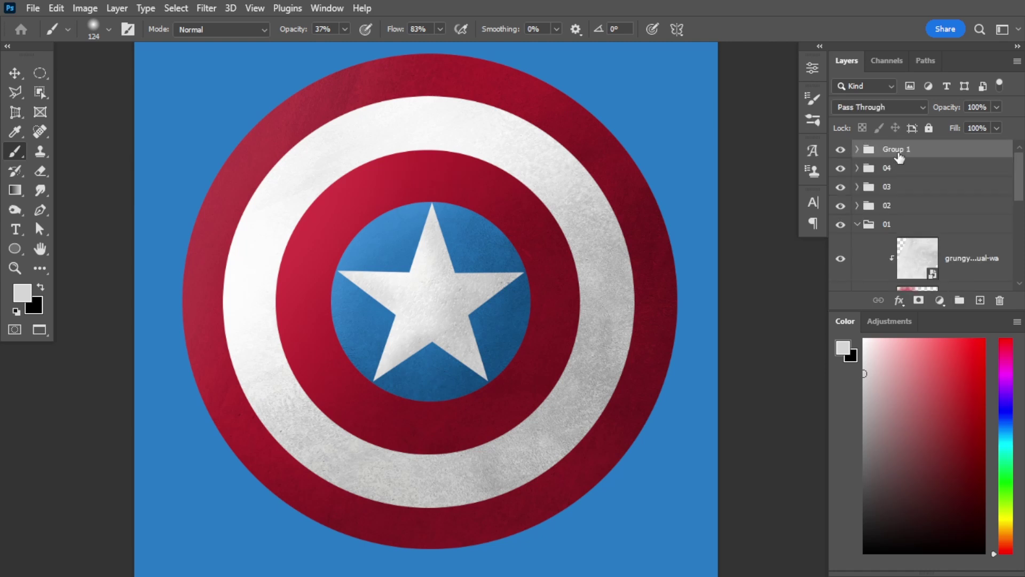
pyautogui.write('05')
pyautogui.press('Return')
# Delete the hidden concrete-wall layer and combine groups 01–05 into one parent group.
pyautogui.click(858, 225)
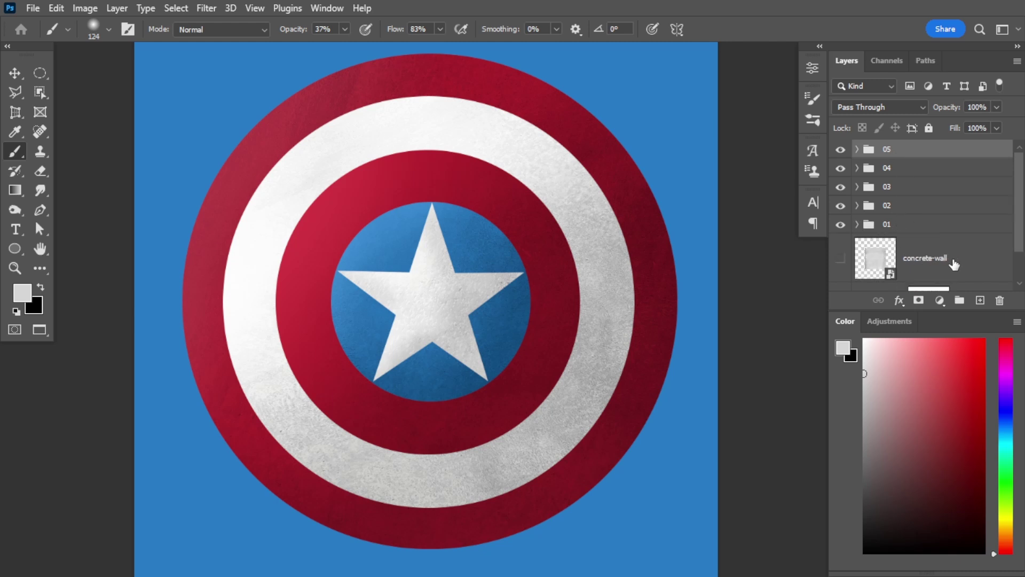
pyautogui.moveTo(954, 264); pyautogui.dragTo(999, 300)
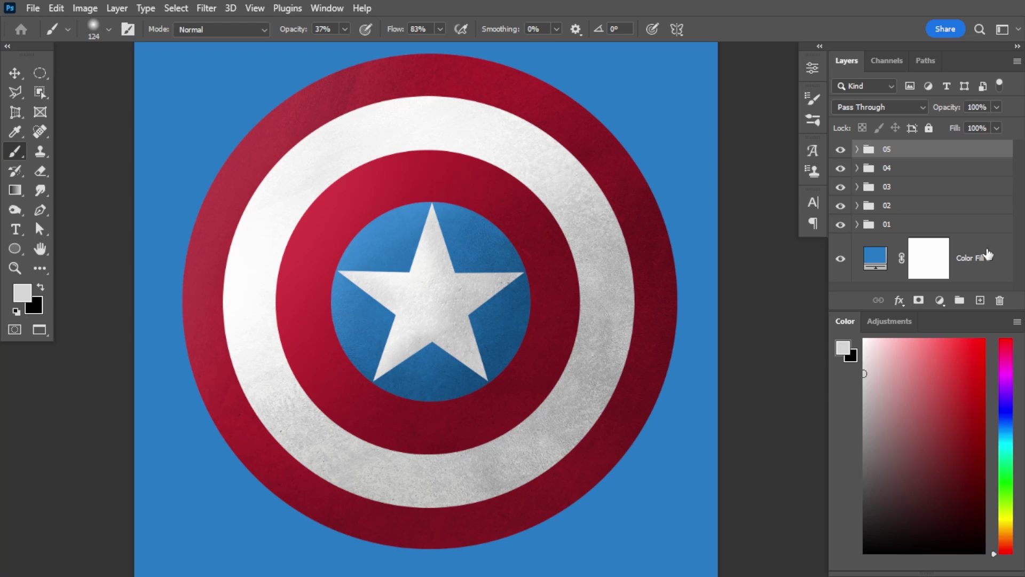
pyautogui.click(987, 254)
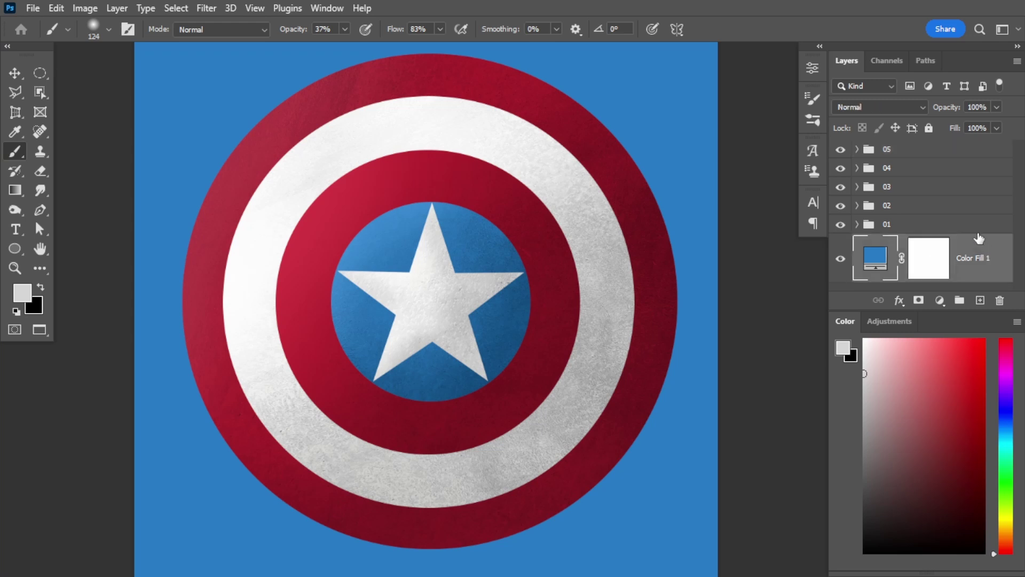
pyautogui.click(928, 225)
pyautogui.keyDown('shift'); pyautogui.click(933, 153); pyautogui.keyUp('shift')
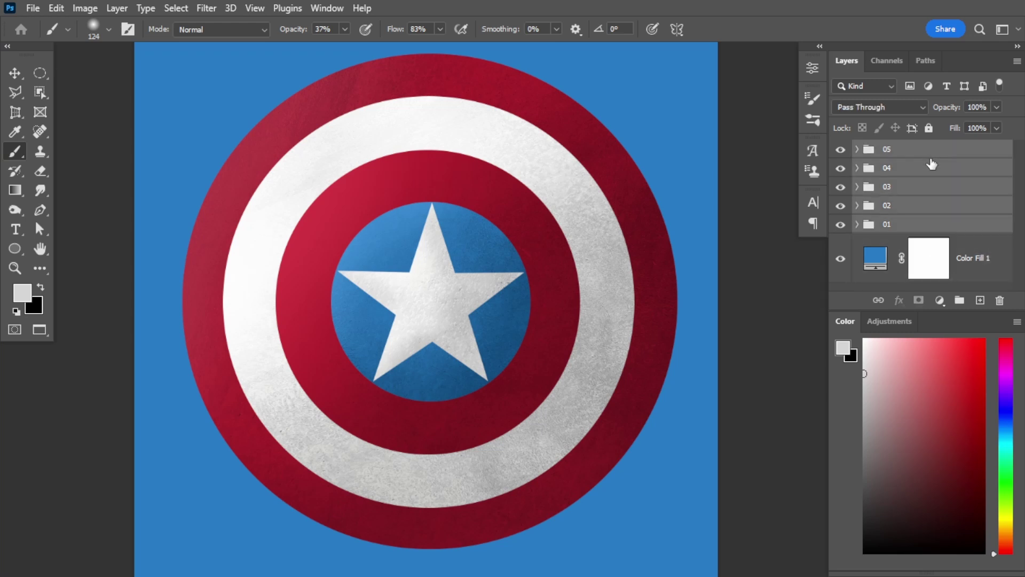
pyautogui.hotkey('ctrl', 'g')
pyautogui.write('01')
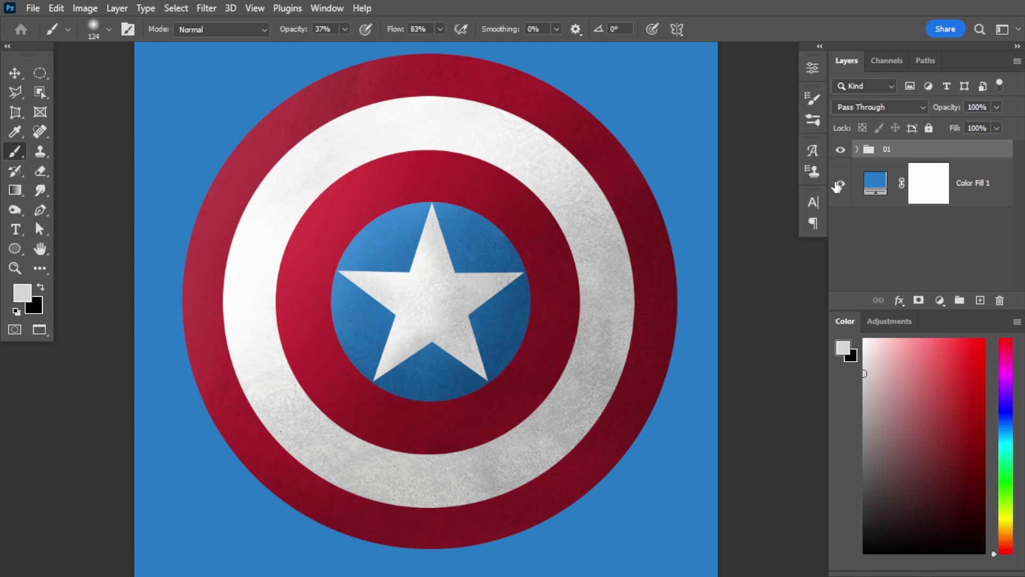
# Test-merge the shield group with Ctrl+E, then undo to restore the group.
pyautogui.click(839, 183)
pyautogui.scroll(-1, 582, 206)
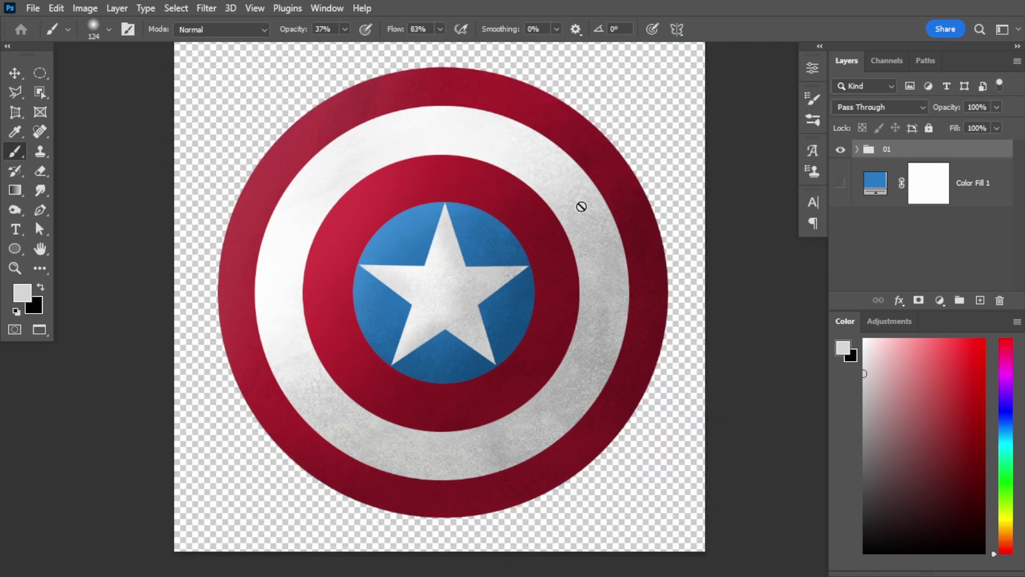
pyautogui.scroll(-1, 574, 208)
pyautogui.scroll(-1, 566, 217)
pyautogui.scroll(-1, 558, 235)
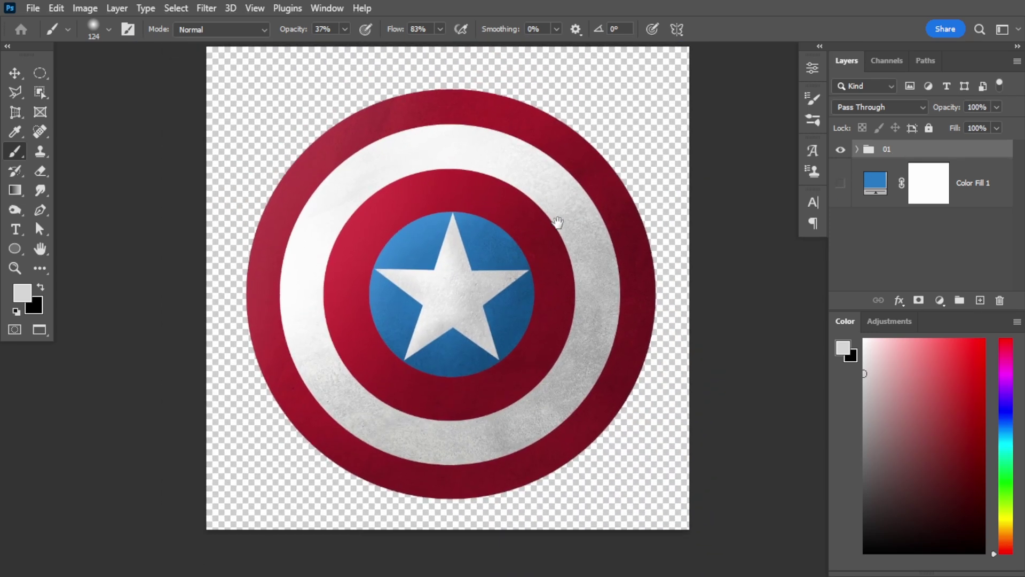
pyautogui.moveTo(554, 242); pyautogui.dragTo(559, 240)
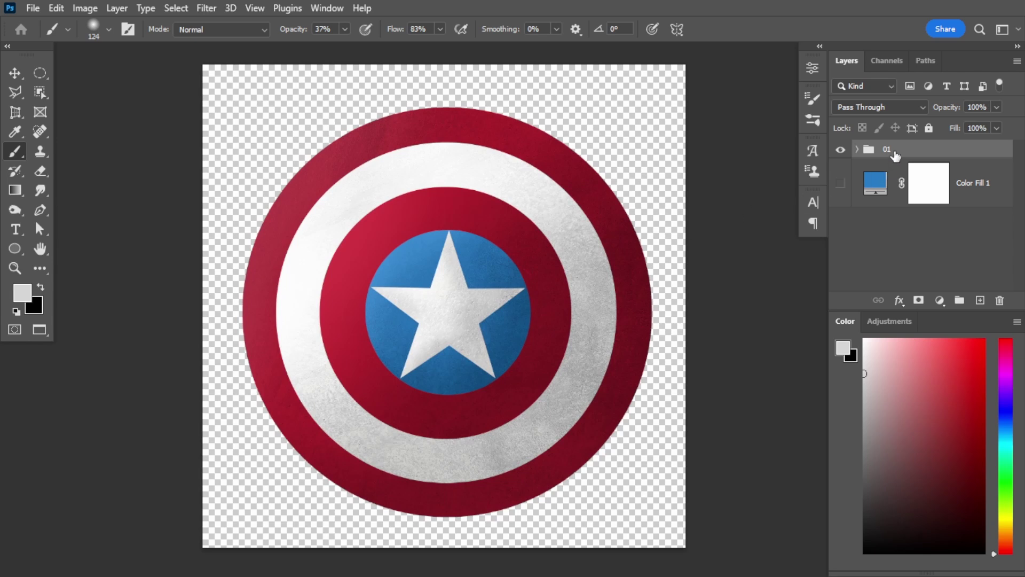
pyautogui.hotkey('ctrl', 'e')
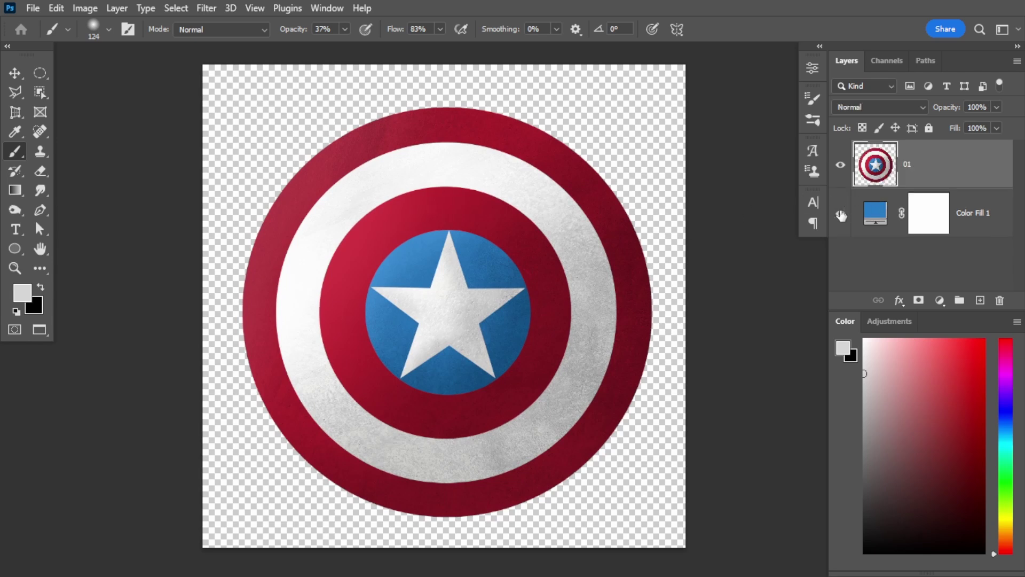
pyautogui.click(841, 214)
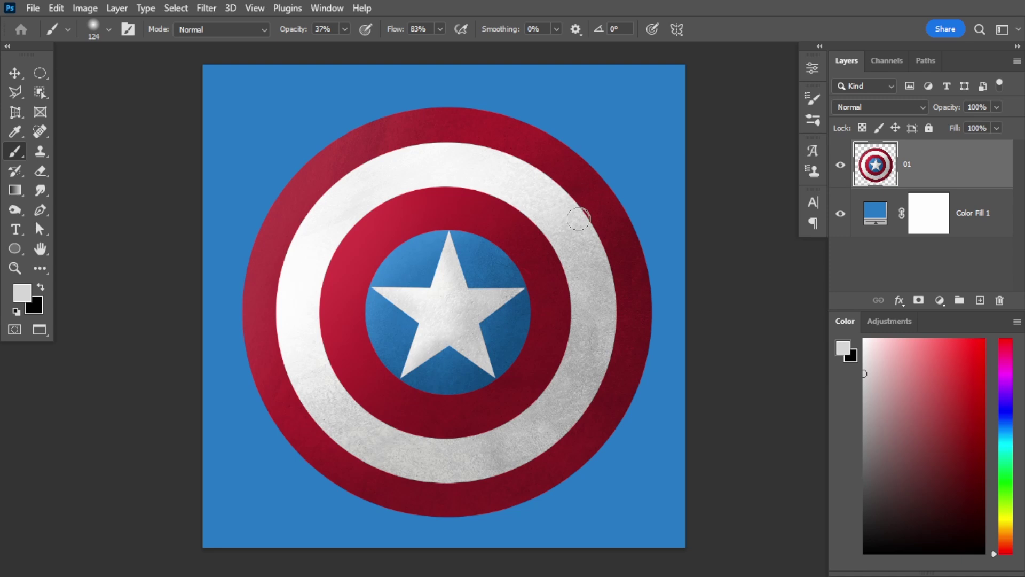
pyautogui.hotkey('ctrl', 'z')
pyautogui.hotkey('ctrl', 'z')
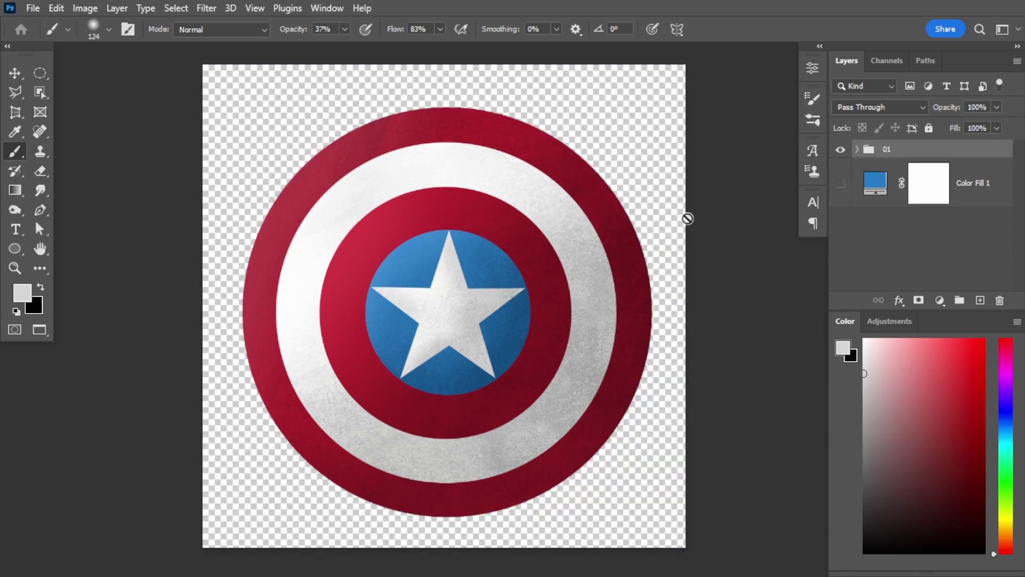
# Stamp a merged copy of the shield as Layer 10 with Ctrl+Alt+Shift+E.
pyautogui.click(841, 184)
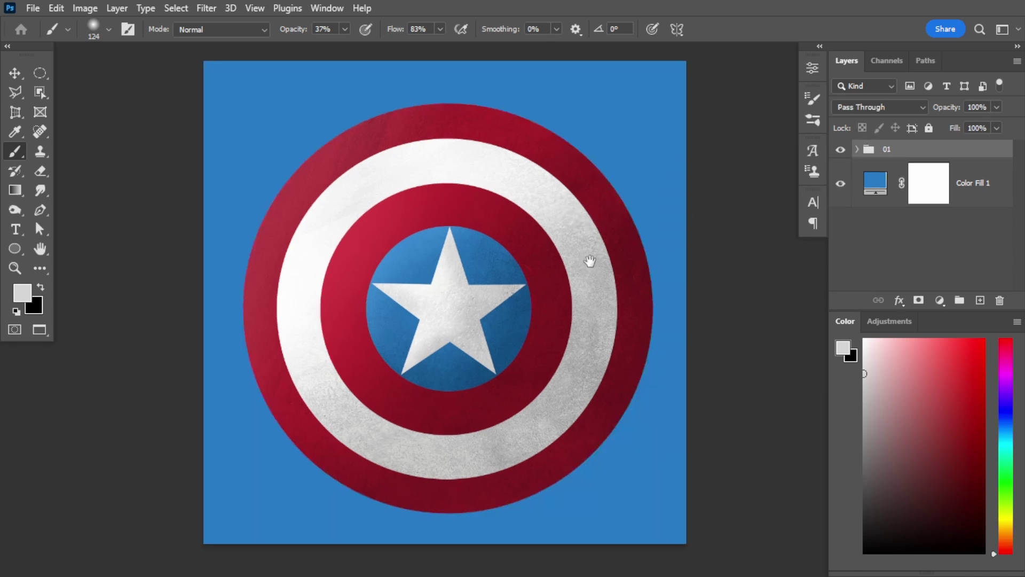
pyautogui.click(841, 184)
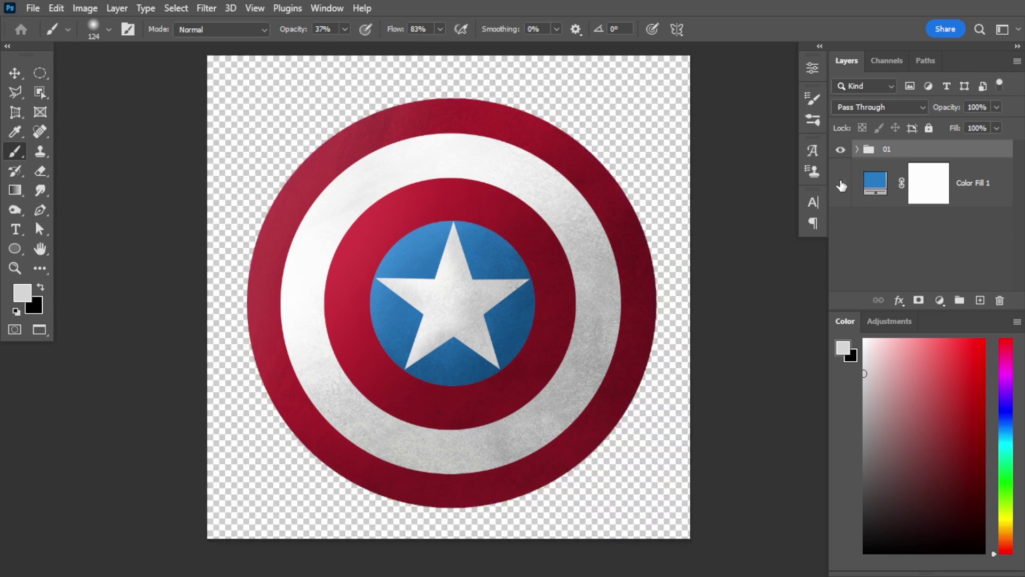
pyautogui.hotkey('ctrl', 'shift', 'alt', 'e')
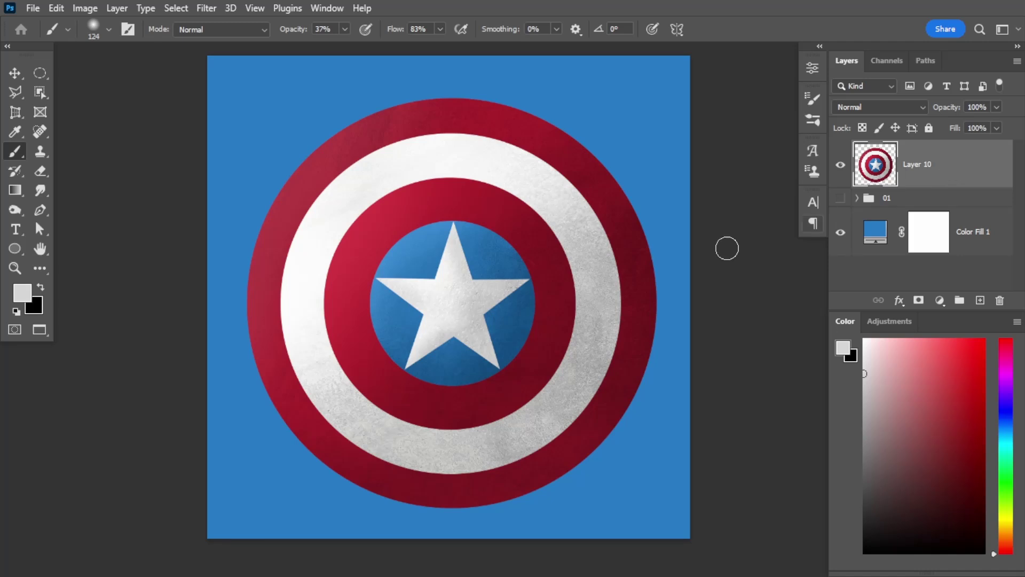
pyautogui.moveTo(727, 249); pyautogui.dragTo(716, 245)
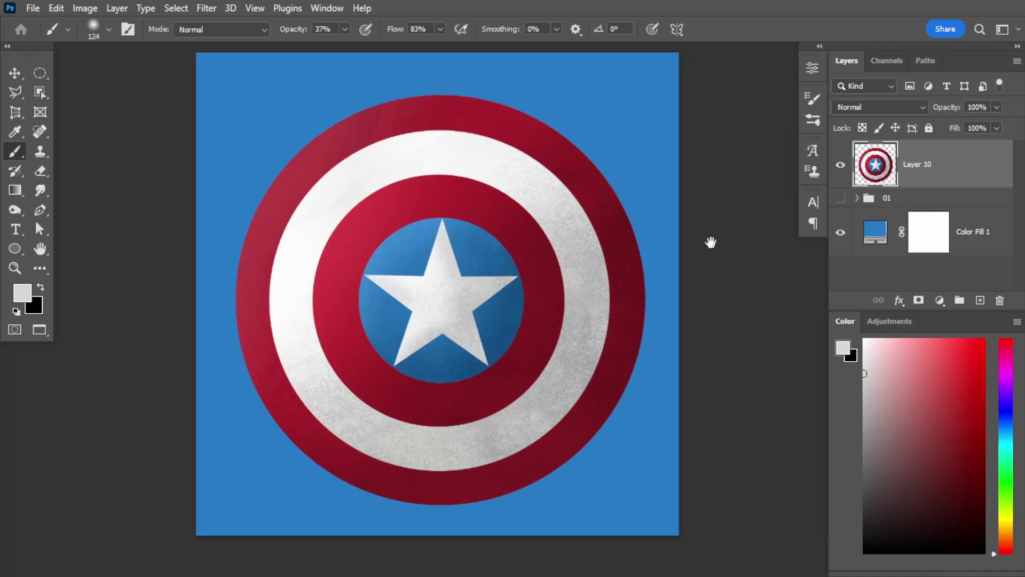
# Give the merged shield a white outside Stroke effect.
pyautogui.click(900, 302)
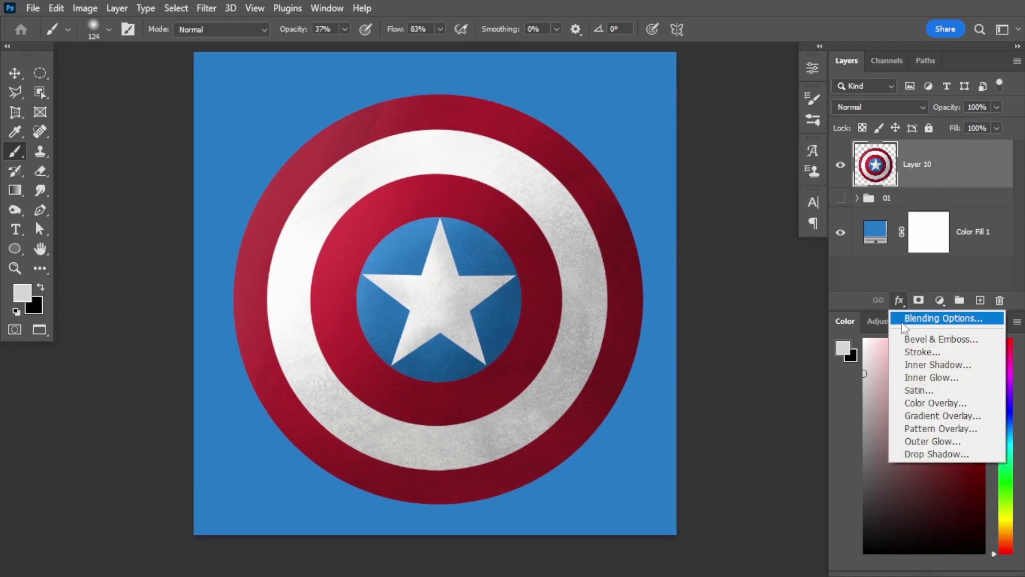
pyautogui.click(908, 354)
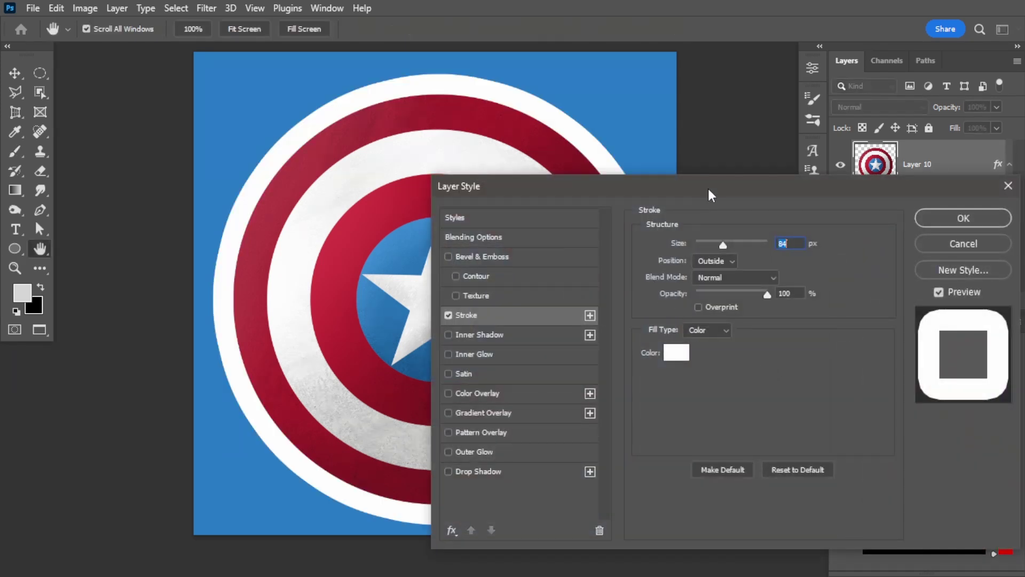
pyautogui.moveTo(709, 193); pyautogui.dragTo(703, 185)
pyautogui.click(985, 217)
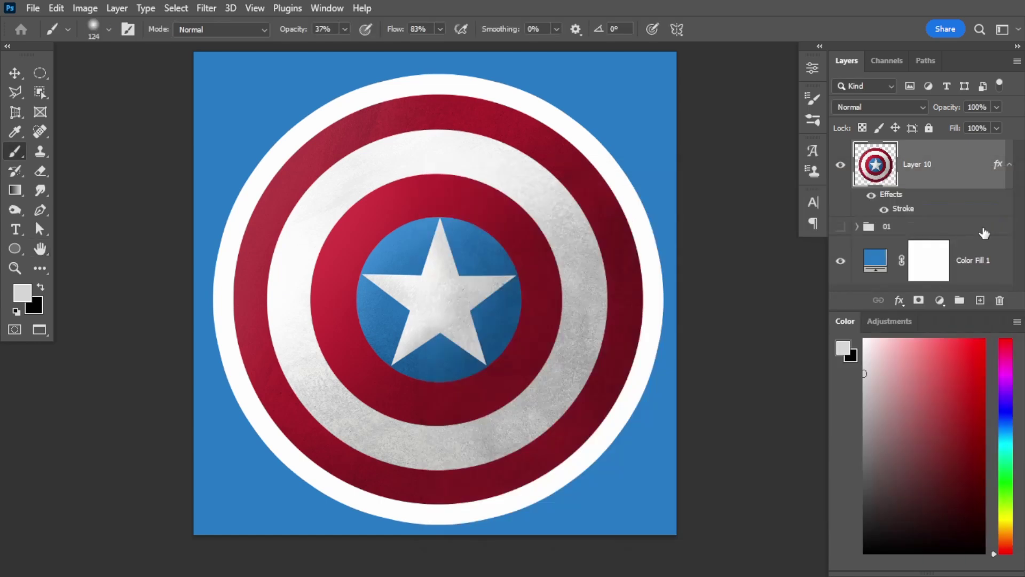
# Convert the stroke effect into its own Outer Stroke layer.
pyautogui.rightClick(893, 195)
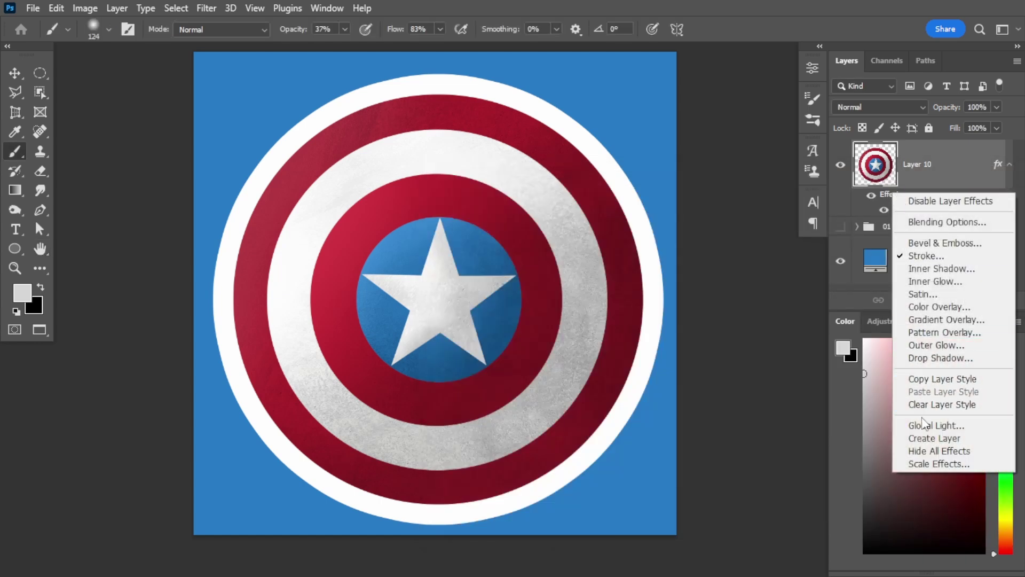
pyautogui.click(910, 438)
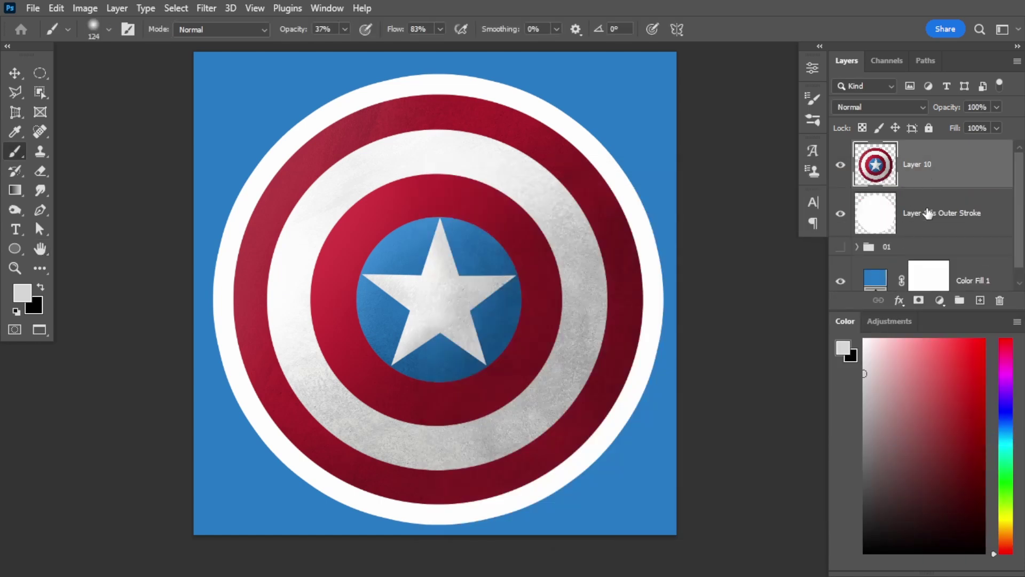
pyautogui.click(899, 300)
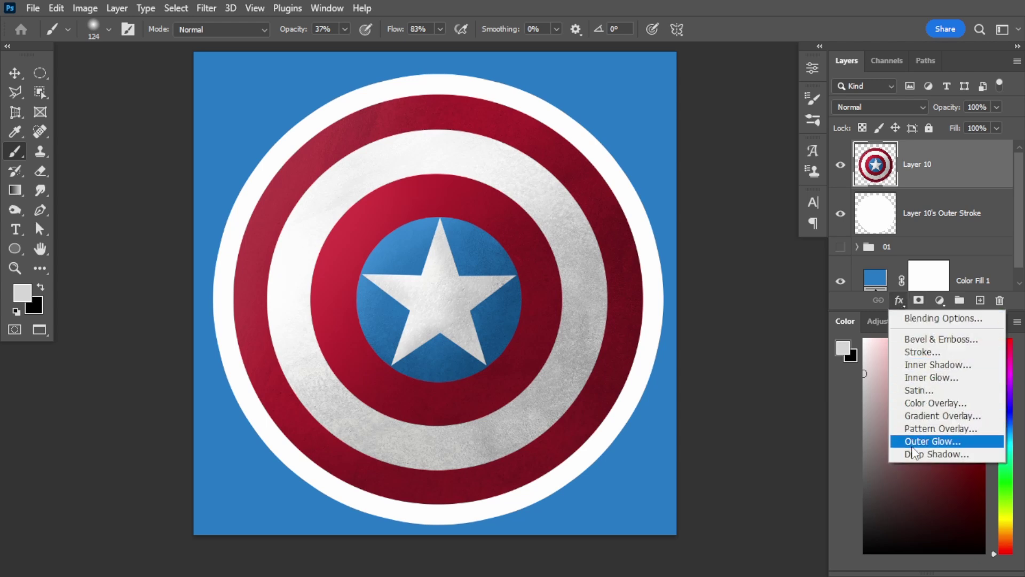
# Add a drop shadow to the shield with a grey shadow colour.
pyautogui.click(914, 453)
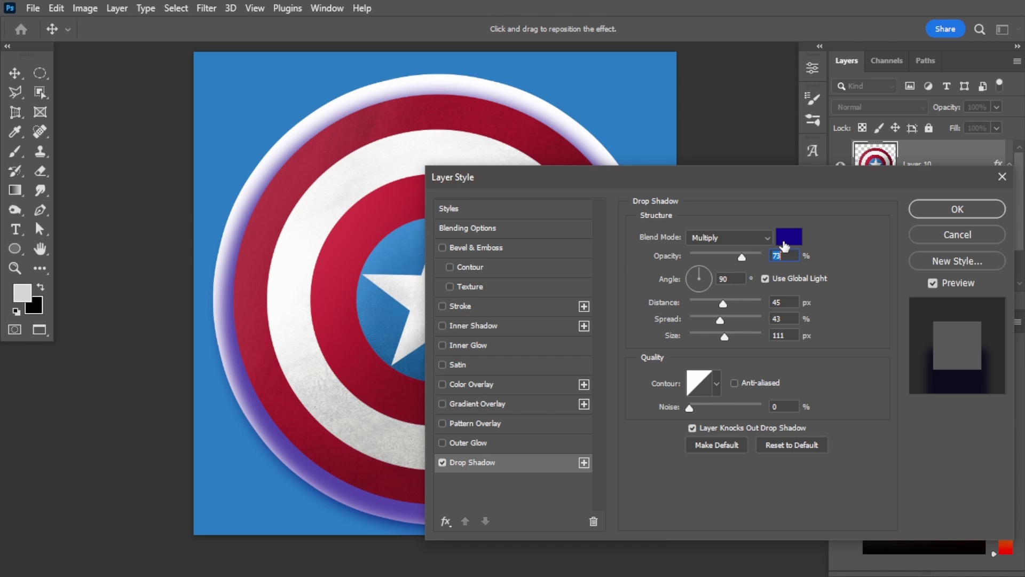
pyautogui.click(789, 237)
pyautogui.moveTo(749, 278); pyautogui.dragTo(607, 213)
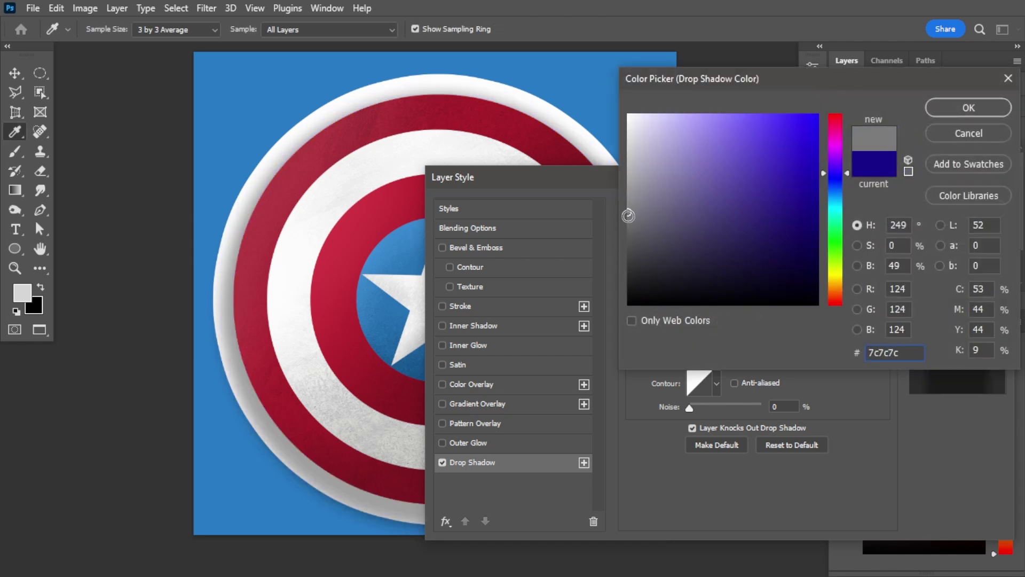
pyautogui.moveTo(607, 212); pyautogui.dragTo(625, 223)
pyautogui.click(969, 107)
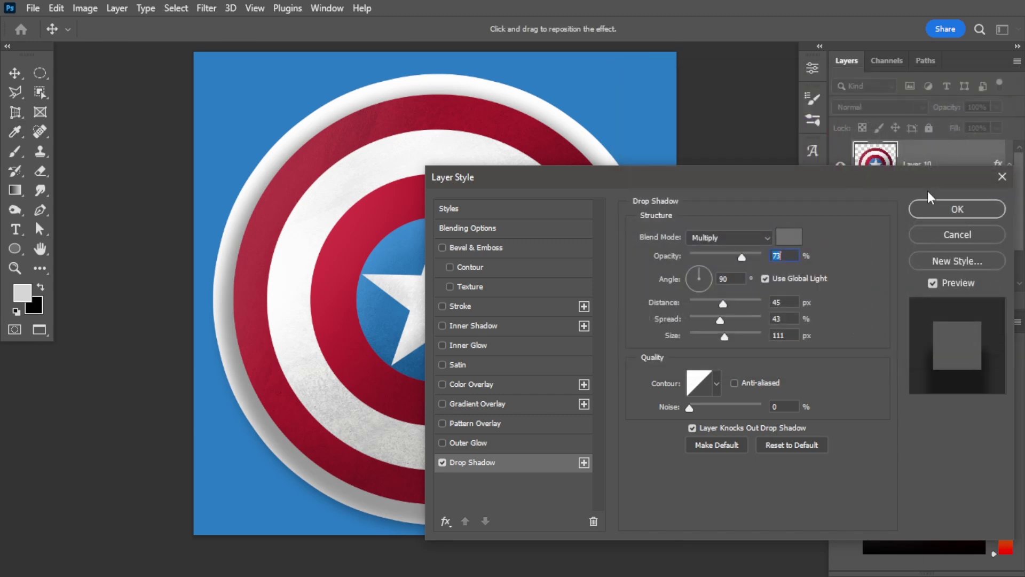
# Set the drop shadow distance to 10 px and spread to 25%, and apply it.
pyautogui.moveTo(731, 185); pyautogui.dragTo(865, 153)
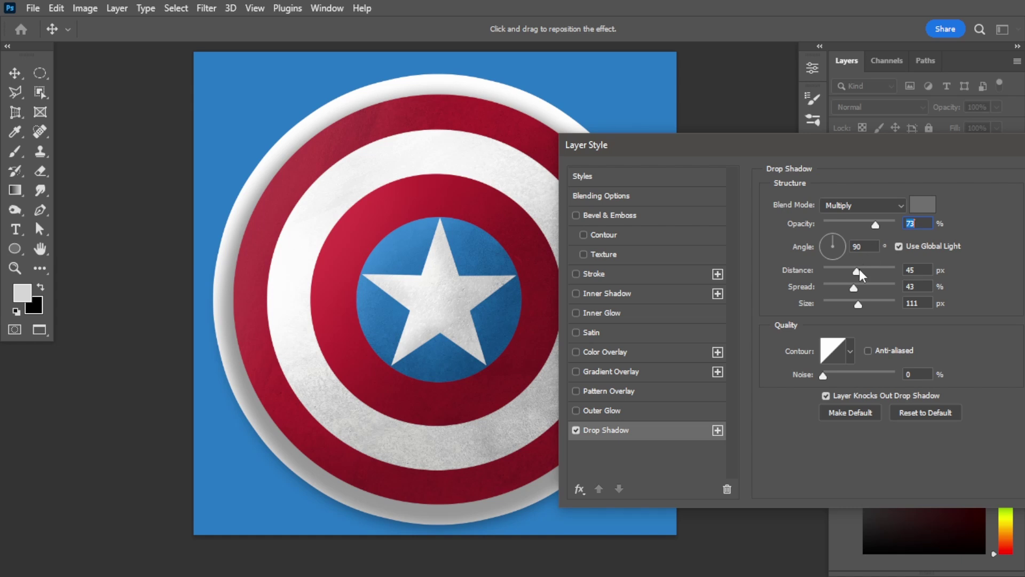
pyautogui.moveTo(859, 271); pyautogui.dragTo(833, 275)
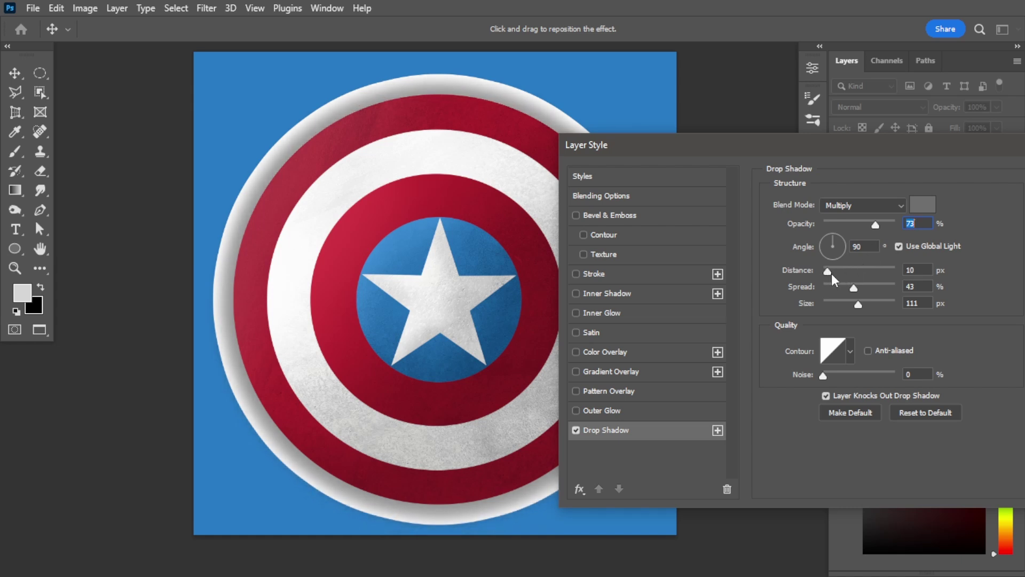
pyautogui.moveTo(853, 287); pyautogui.dragTo(843, 288)
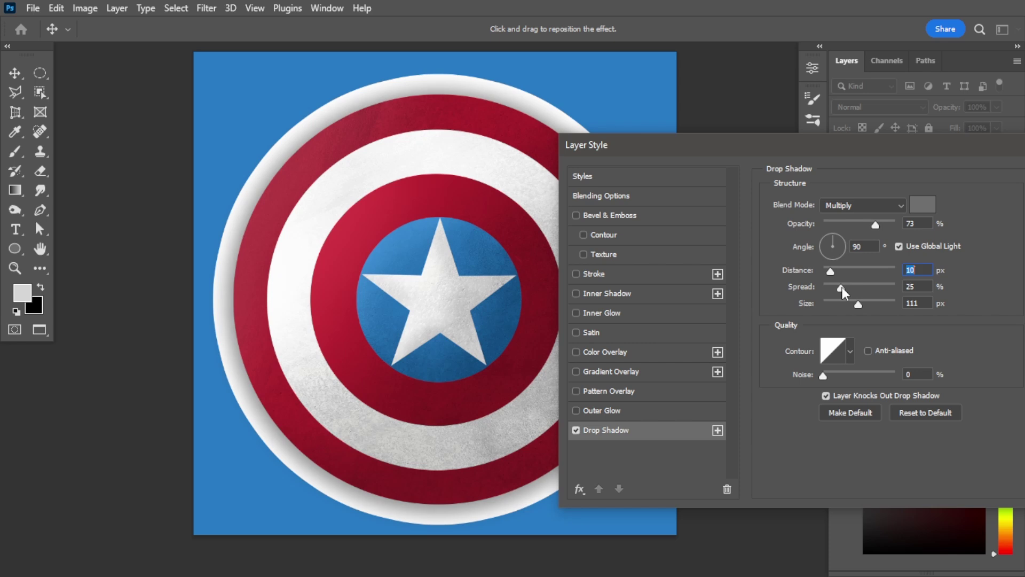
pyautogui.press('Tab')
pyautogui.moveTo(902, 152); pyautogui.dragTo(810, 171)
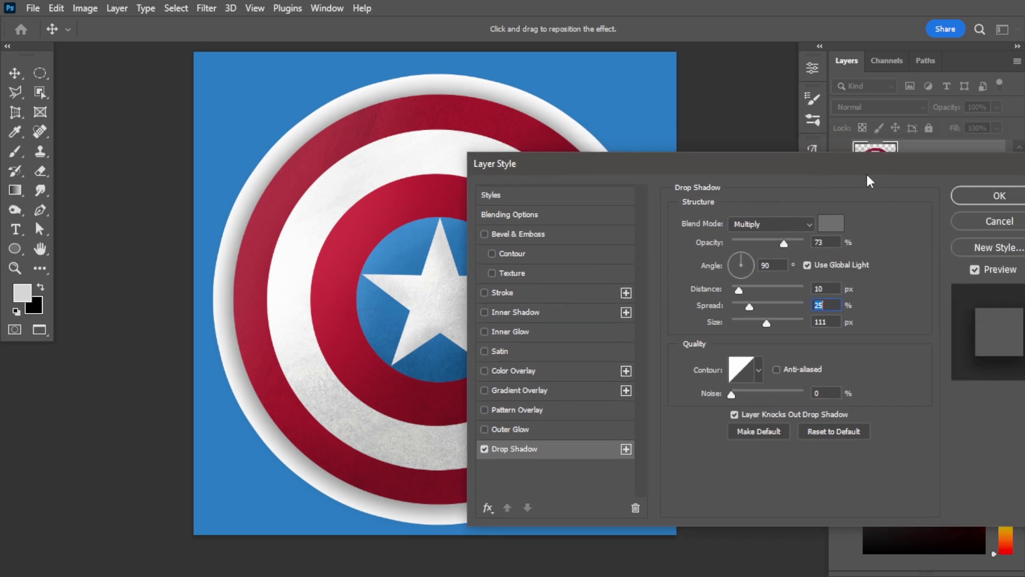
pyautogui.click(977, 206)
pyautogui.click(1009, 165)
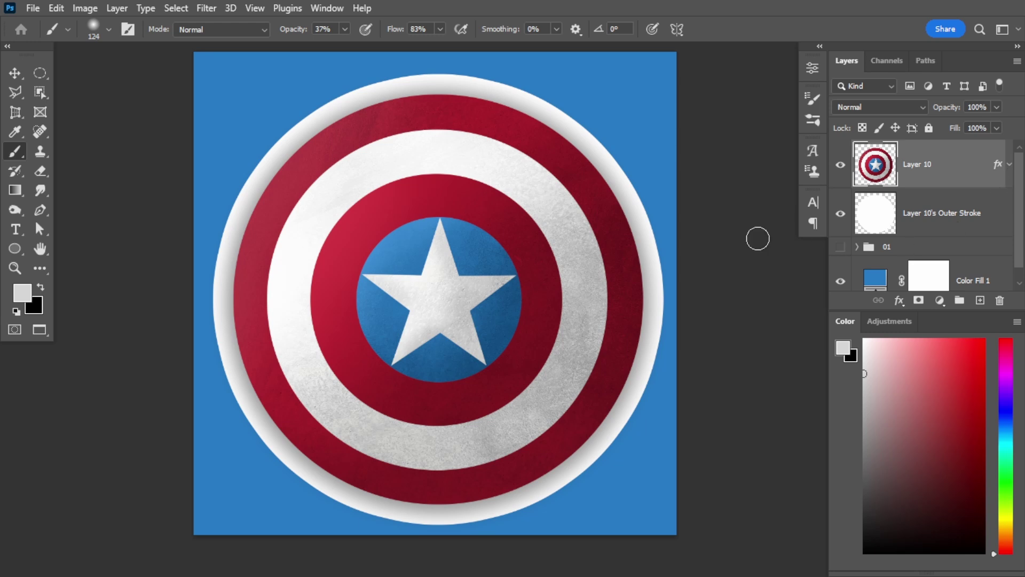
pyautogui.keyDown('alt'); pyautogui.scroll(-1, 590, 238); pyautogui.keyUp('alt')
pyautogui.moveTo(562, 283); pyautogui.dragTo(548, 272)
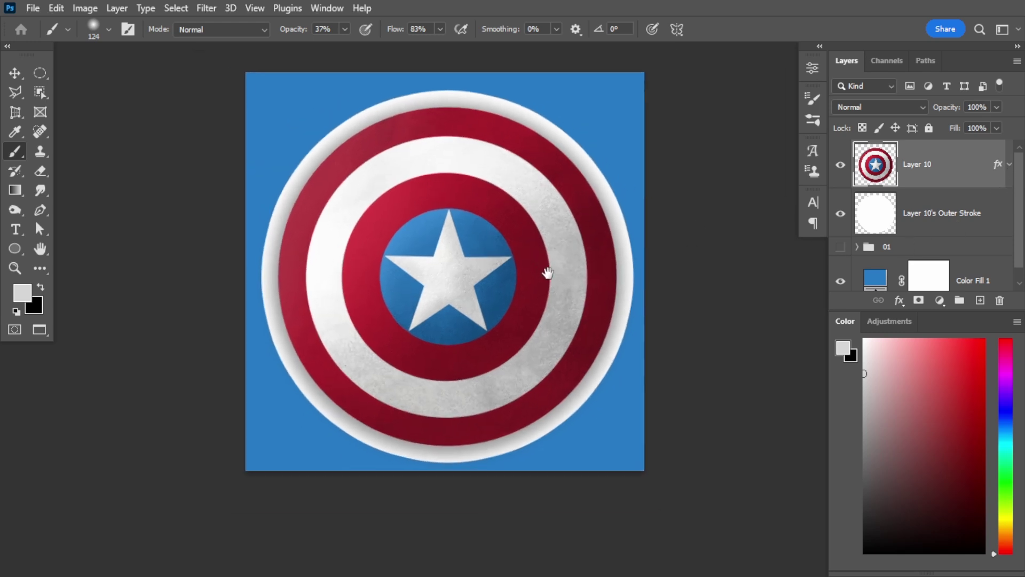